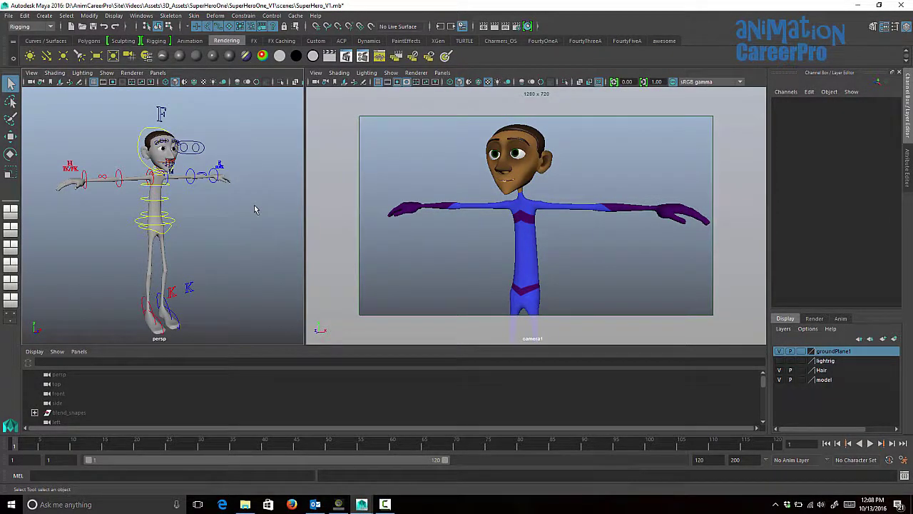
pyautogui.moveTo(254, 205)
pyautogui.keyDown('alt'); pyautogui.mouseDown()
pyautogui.moveTo(247, 214)
pyautogui.moveTo(243, 197)
pyautogui.mouseUp(); pyautogui.keyUp('alt')
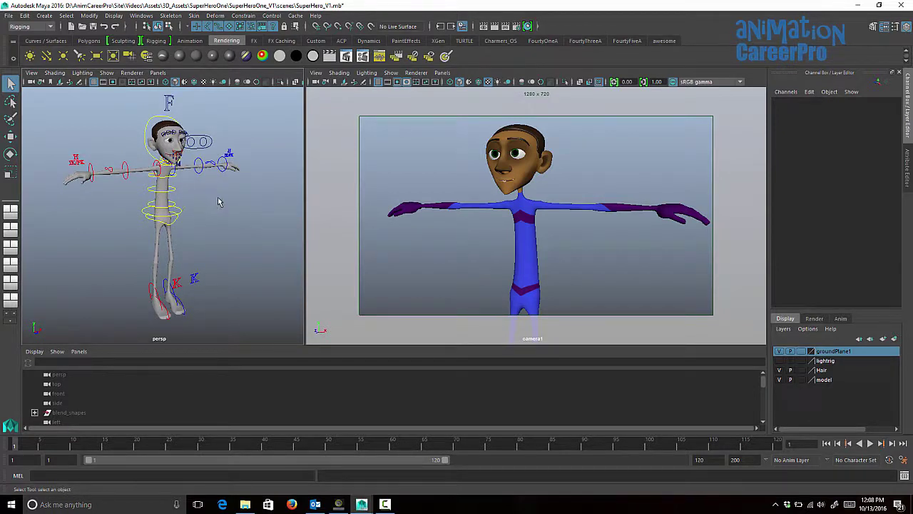
pyautogui.keyDown('alt'); pyautogui.moveTo(142, 155); pyautogui.dragTo(169, 175); pyautogui.keyUp('alt')
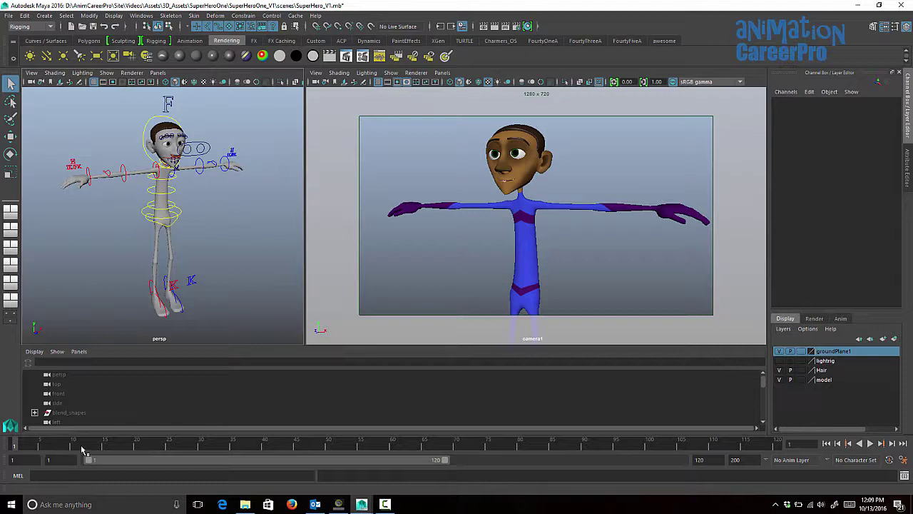
# Step: Go to frame 20, select the head control and spine controls one after another, and clear the selection
pyautogui.click(136, 444)
pyautogui.scroll(5, 174, 136)
pyautogui.click(149, 155)
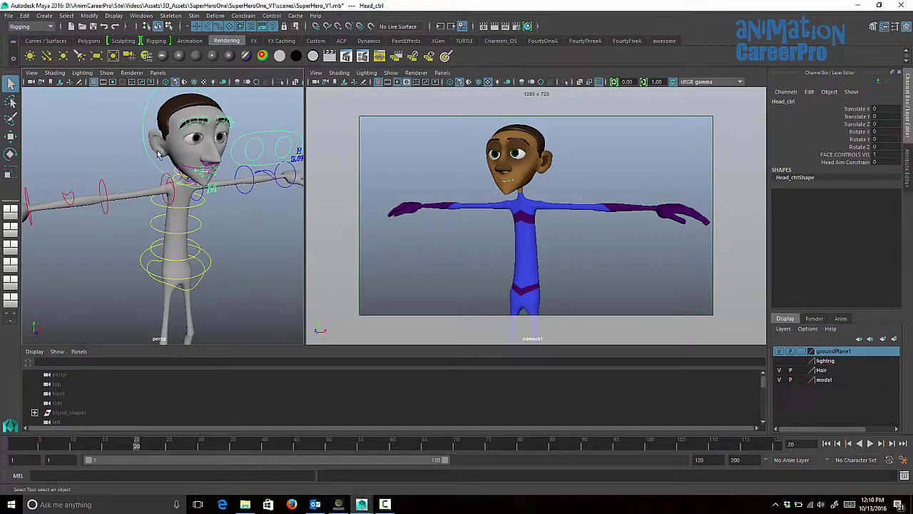
pyautogui.click(207, 208)
pyautogui.click(204, 230)
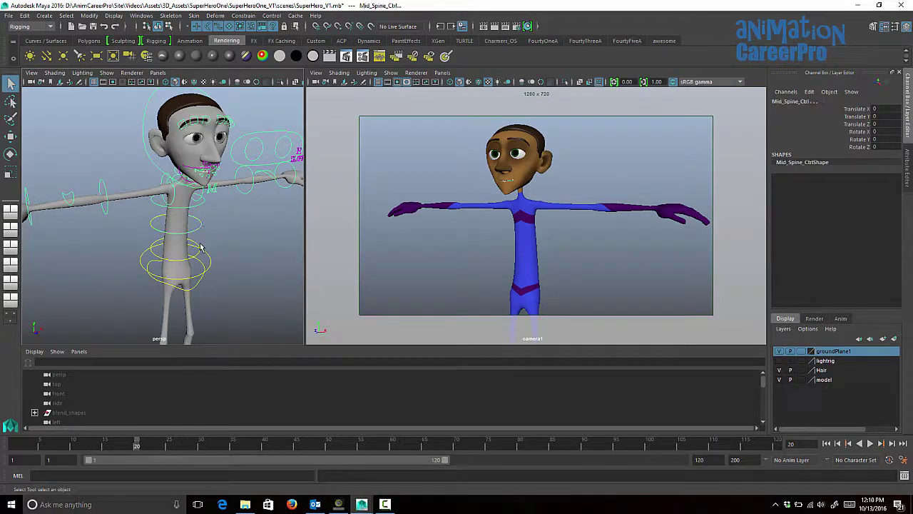
pyautogui.click(202, 247)
pyautogui.keyDown('alt'); pyautogui.moveTo(230, 232); pyautogui.dragTo(230, 224); pyautogui.keyUp('alt')
pyautogui.keyDown('alt'); pyautogui.moveTo(226, 222); pyautogui.dragTo(158, 236, button='right'); pyautogui.keyUp('alt')
pyautogui.keyDown('alt'); pyautogui.moveTo(158, 236); pyautogui.dragTo(157, 218); pyautogui.keyUp('alt')
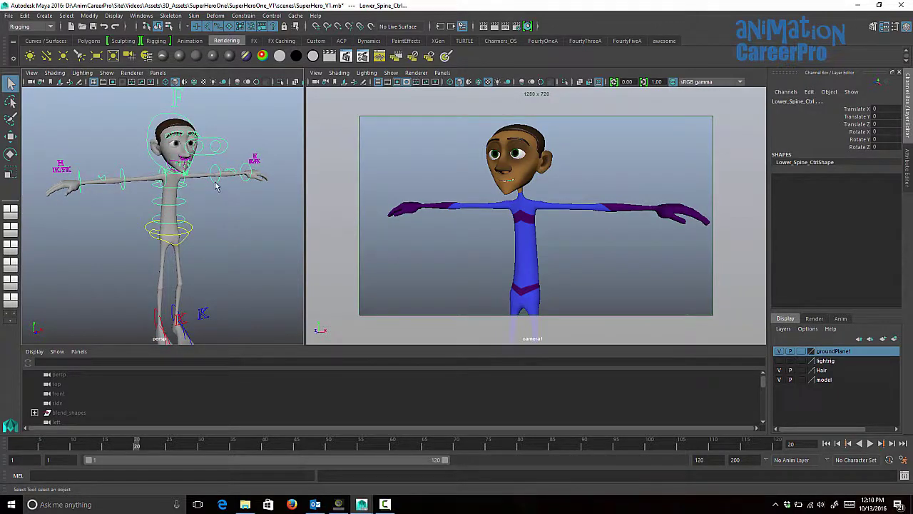
pyautogui.click(218, 227)
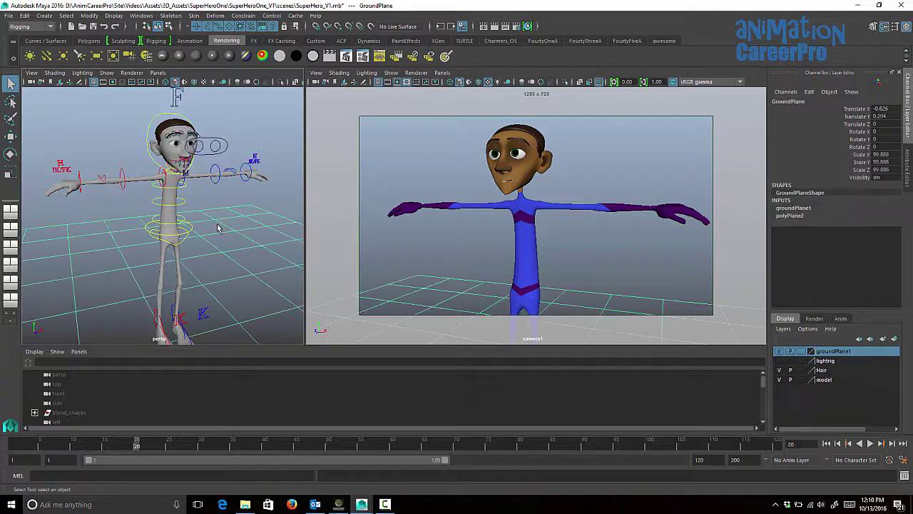
pyautogui.click(209, 198)
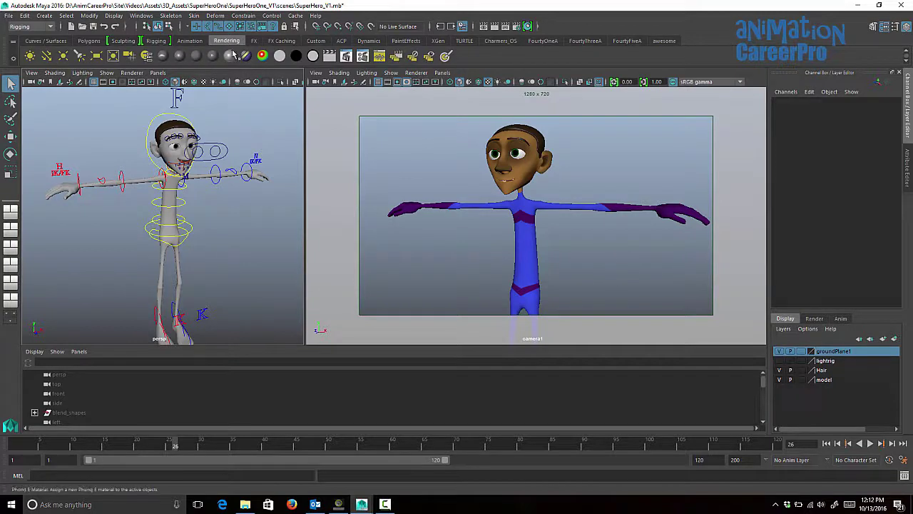
# Step: Display the Custom shelf
pyautogui.click(318, 41)
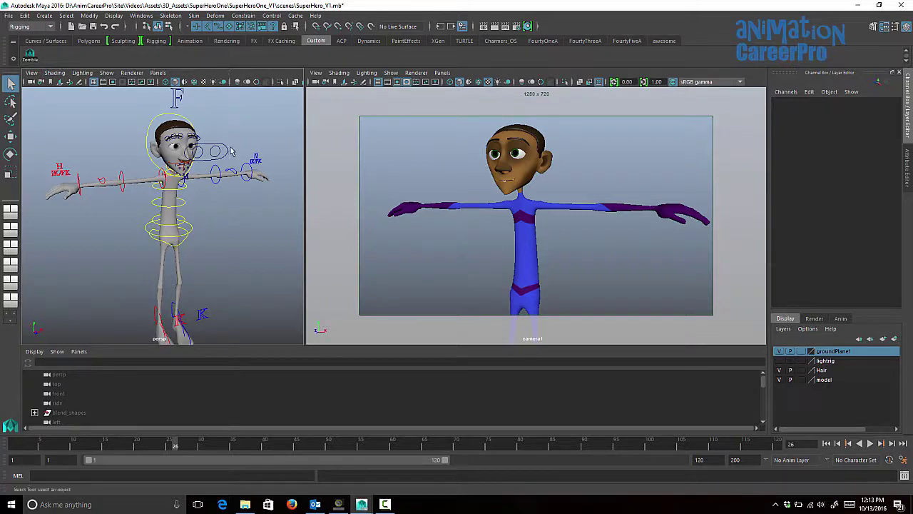
pyautogui.keyDown('alt'); pyautogui.moveTo(233, 147); pyautogui.dragTo(215, 147); pyautogui.keyUp('alt')
pyautogui.keyDown('alt'); pyautogui.moveTo(214, 147); pyautogui.dragTo(189, 148, button='right'); pyautogui.keyUp('alt')
pyautogui.keyDown('alt'); pyautogui.moveTo(189, 148); pyautogui.dragTo(187, 139, button='middle'); pyautogui.keyUp('alt')
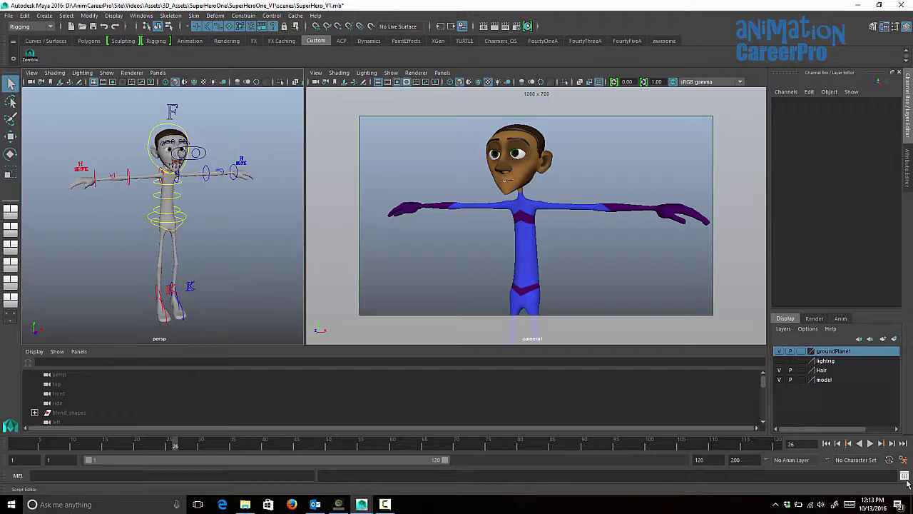
# Step: Open the Script Editor and clear both its history and its input
pyautogui.click(905, 476)
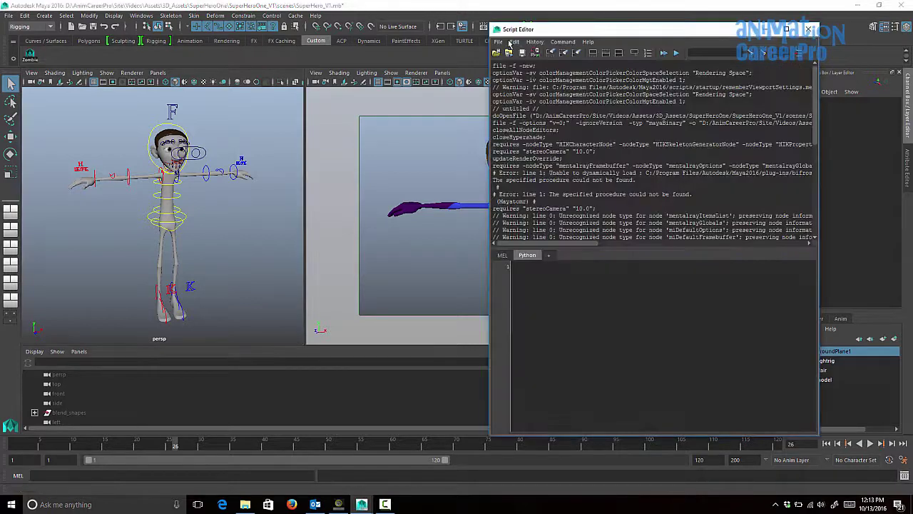
pyautogui.click(515, 41)
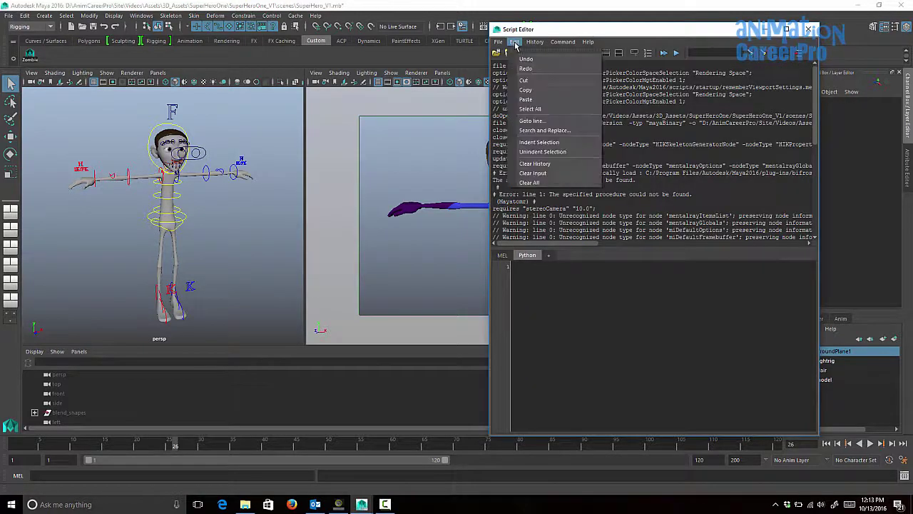
pyautogui.click(532, 189)
# Step: Select the character's head control and add the upper and lower neck controls to the selection
pyautogui.scroll(1, 157, 111)
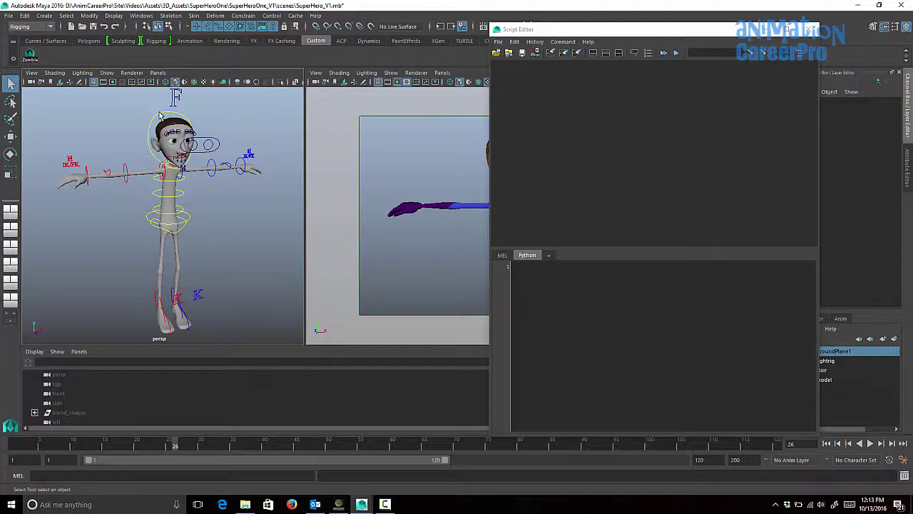
pyautogui.scroll(2, 209, 170)
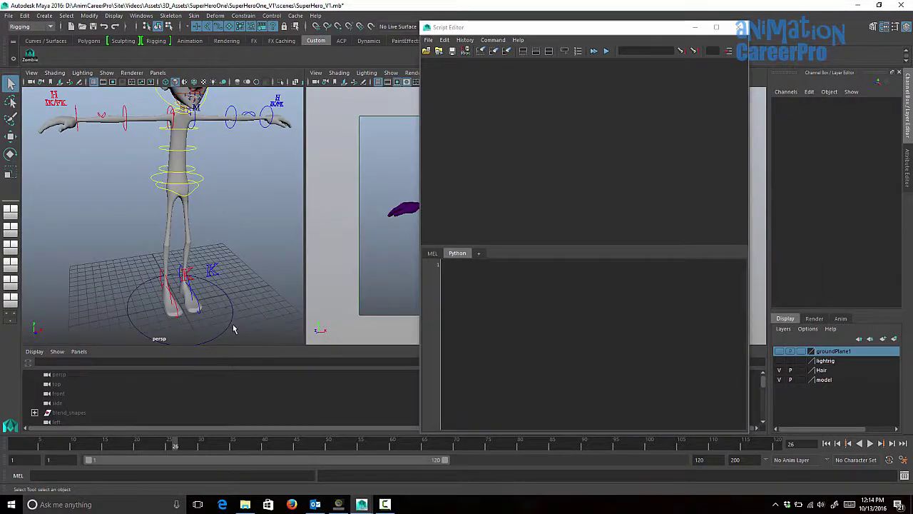
pyautogui.keyDown('alt'); pyautogui.moveTo(239, 231); pyautogui.dragTo(234, 303, button='right'); pyautogui.keyUp('alt')
pyautogui.keyDown('alt'); pyautogui.moveTo(234, 303); pyautogui.dragTo(232, 314, button='middle'); pyautogui.keyUp('alt')
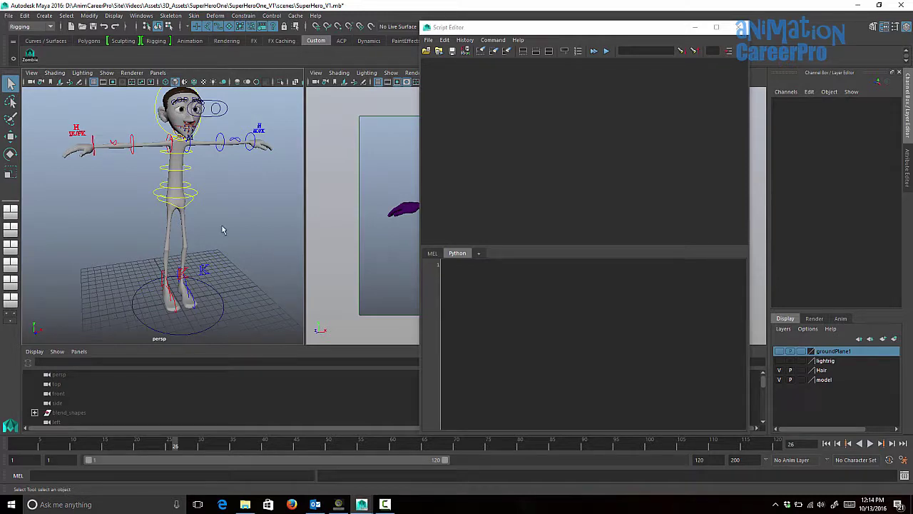
pyautogui.keyDown('alt'); pyautogui.moveTo(224, 229); pyautogui.dragTo(219, 300, button='middle'); pyautogui.keyUp('alt')
pyautogui.keyDown('alt'); pyautogui.moveTo(218, 300); pyautogui.dragTo(193, 172, button='right'); pyautogui.keyUp('alt')
pyautogui.keyDown('alt'); pyautogui.moveTo(194, 171); pyautogui.dragTo(169, 151); pyautogui.keyUp('alt')
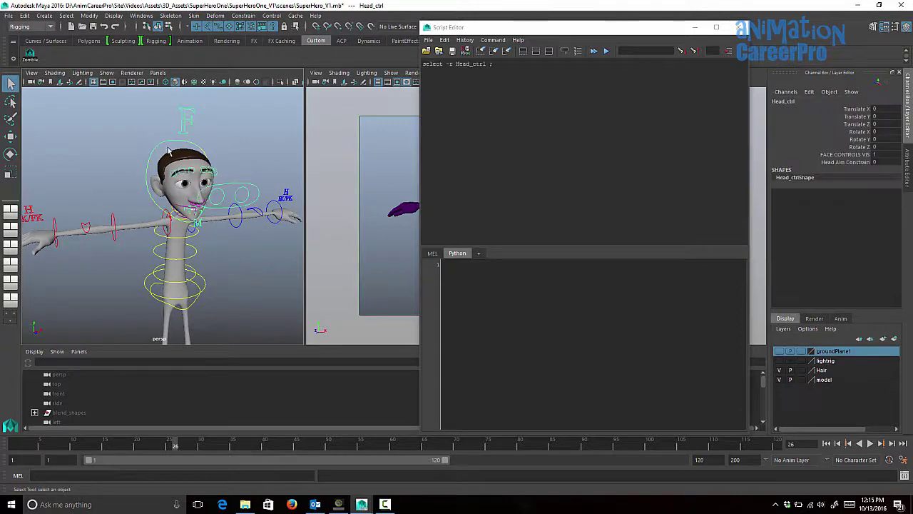
pyautogui.keyDown('alt'); pyautogui.moveTo(235, 254); pyautogui.dragTo(224, 213); pyautogui.keyUp('alt')
pyautogui.keyDown('alt'); pyautogui.moveTo(225, 214); pyautogui.dragTo(301, 211, button='right'); pyautogui.keyUp('alt')
pyautogui.keyDown('alt'); pyautogui.moveTo(207, 248); pyautogui.dragTo(265, 197); pyautogui.keyUp('alt')
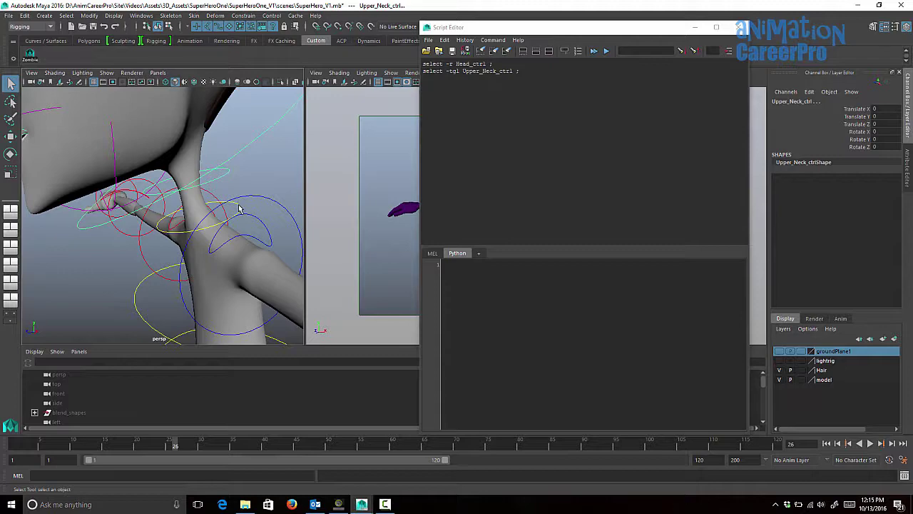
pyautogui.keyDown('shift'); pyautogui.click(239, 208); pyautogui.keyUp('shift')
# Step: Add the left clavicle, shoulder, elbow and forearm twist controls to the selection
pyautogui.keyDown('alt'); pyautogui.moveTo(256, 224); pyautogui.dragTo(240, 157); pyautogui.keyUp('alt')
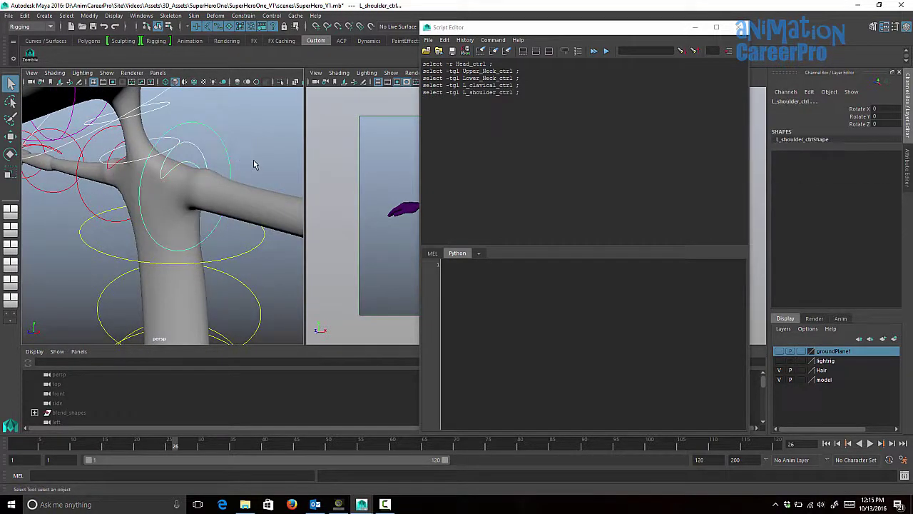
pyautogui.keyDown('alt'); pyautogui.moveTo(253, 161); pyautogui.dragTo(211, 185, button='right'); pyautogui.keyUp('alt')
pyautogui.keyDown('alt'); pyautogui.moveTo(211, 184); pyautogui.dragTo(142, 114, button='middle'); pyautogui.keyUp('alt')
pyautogui.keyDown('alt'); pyautogui.moveTo(142, 114); pyautogui.dragTo(171, 136); pyautogui.keyUp('alt')
pyautogui.keyDown('shift'); pyautogui.click(219, 146); pyautogui.keyUp('shift')
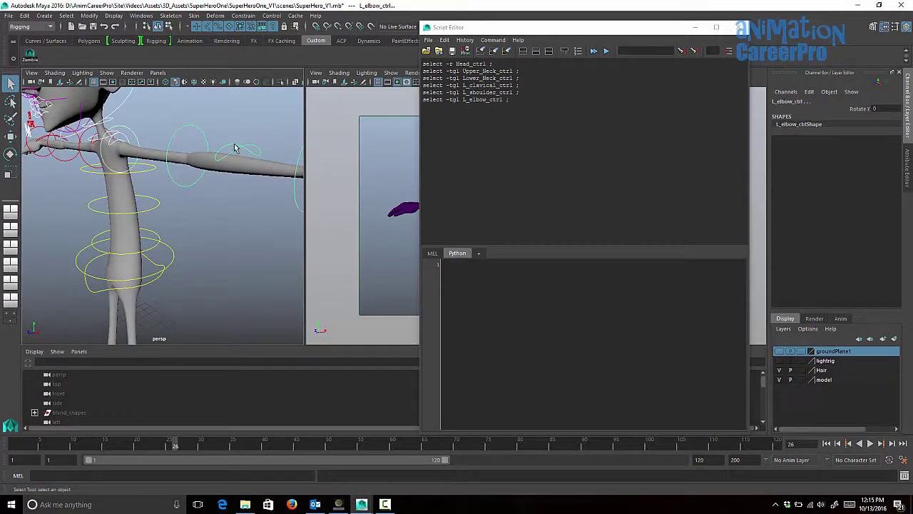
pyautogui.keyDown('shift'); pyautogui.click(249, 153); pyautogui.keyUp('shift')
# Step: Add the left wrist control, IK/FK switch and hand control to the selection
pyautogui.keyDown('alt'); pyautogui.moveTo(253, 158); pyautogui.dragTo(203, 162); pyautogui.keyUp('alt')
pyautogui.keyDown('alt'); pyautogui.moveTo(202, 161); pyautogui.dragTo(223, 165, button='middle'); pyautogui.keyUp('alt')
pyautogui.keyDown('alt'); pyautogui.moveTo(222, 165); pyautogui.dragTo(198, 167, button='right'); pyautogui.keyUp('alt')
pyautogui.keyDown('shift'); pyautogui.click(212, 170); pyautogui.keyUp('shift')
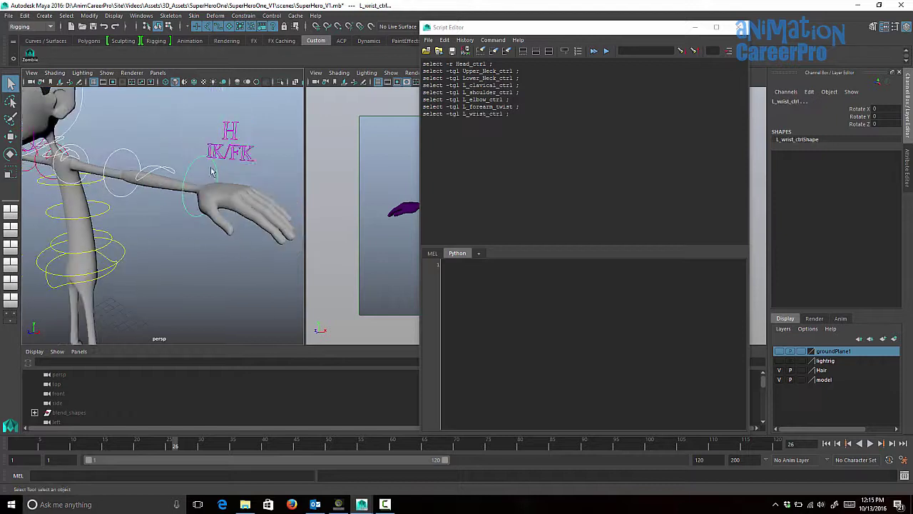
pyautogui.keyDown('shift'); pyautogui.click(243, 156); pyautogui.keyUp('shift')
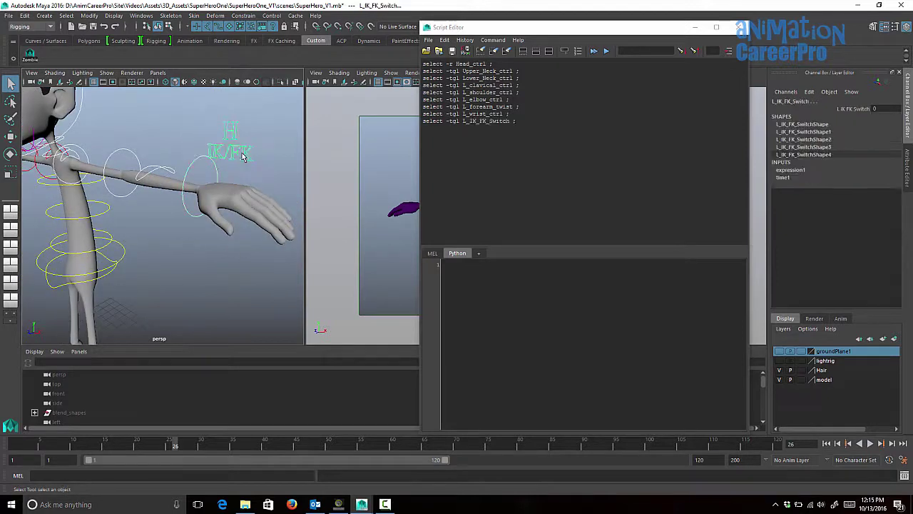
pyautogui.keyDown('shift'); pyautogui.click(235, 133); pyautogui.keyUp('shift')
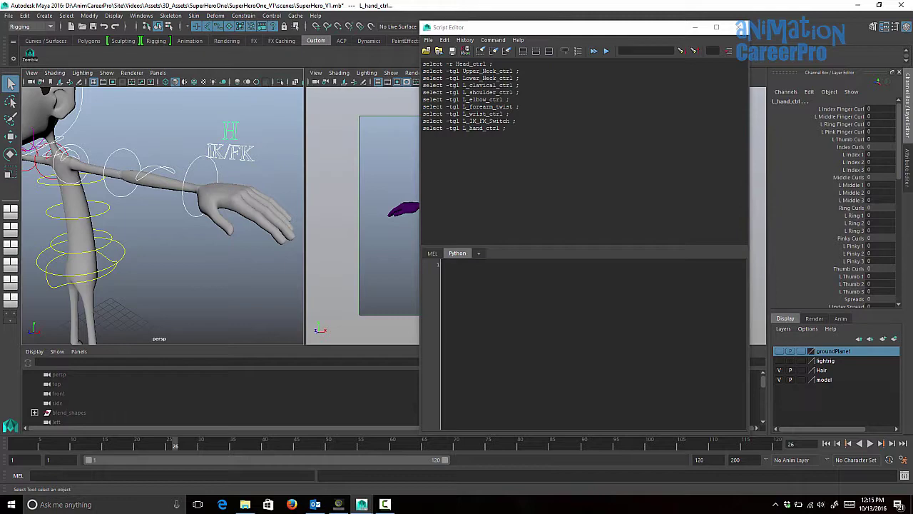
# Step: Add the right clavicle, shoulder, elbow, forearm twist, wrist, hand and IK/FK switch controls to the selection
pyautogui.keyDown('alt'); pyautogui.moveTo(189, 150); pyautogui.dragTo(252, 159); pyautogui.keyUp('alt')
pyautogui.keyDown('alt'); pyautogui.moveTo(287, 160); pyautogui.dragTo(187, 155); pyautogui.keyUp('alt')
pyautogui.click(186, 154)
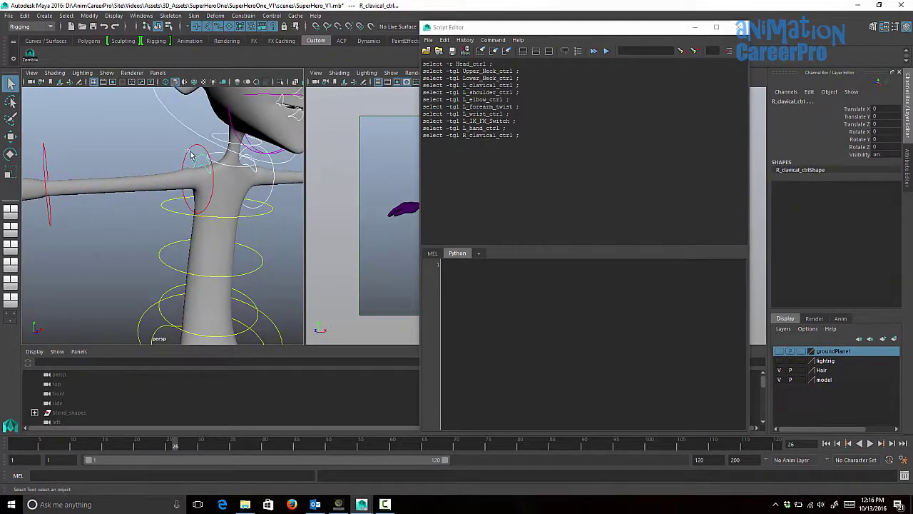
pyautogui.keyDown('shift'); pyautogui.click(189, 150); pyautogui.keyUp('shift')
pyautogui.keyDown('alt'); pyautogui.moveTo(188, 152); pyautogui.dragTo(220, 163, button='middle'); pyautogui.keyUp('alt')
pyautogui.keyDown('shift'); pyautogui.click(179, 152); pyautogui.keyUp('shift')
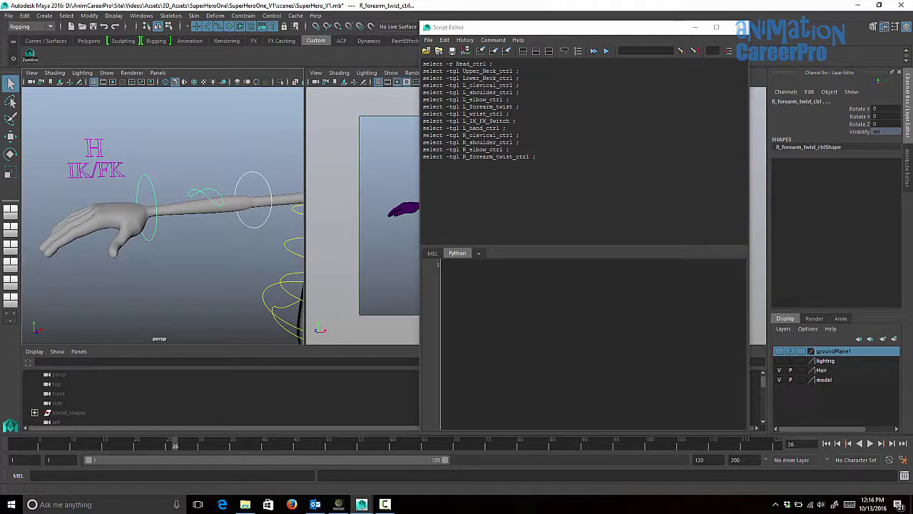
pyautogui.keyDown('shift'); pyautogui.click(101, 174); pyautogui.keyUp('shift')
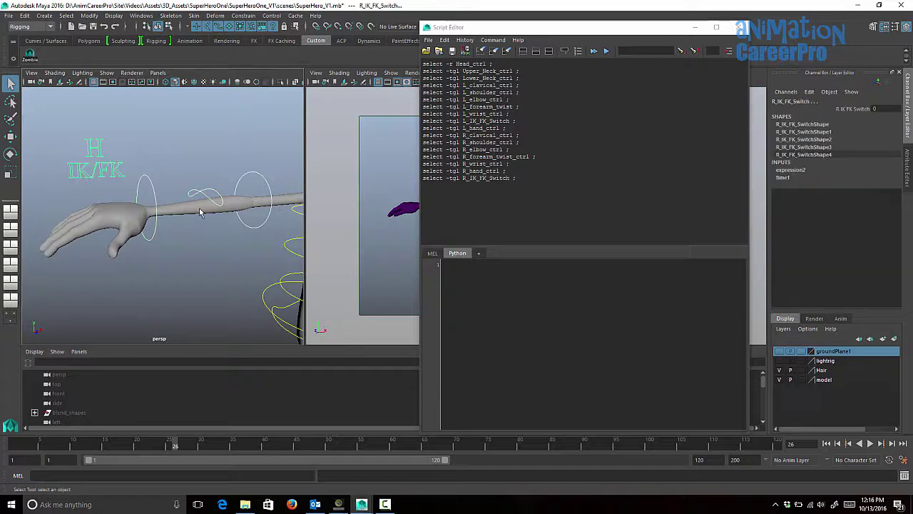
# Step: Add the upper, mid and lower spine controls plus the pelvis and upper body controls to the selection
pyautogui.keyDown('alt'); pyautogui.moveTo(220, 213); pyautogui.dragTo(252, 204); pyautogui.keyUp('alt')
pyautogui.keyDown('alt'); pyautogui.moveTo(238, 204); pyautogui.dragTo(213, 204, button='right'); pyautogui.keyUp('alt')
pyautogui.keyDown('alt'); pyautogui.moveTo(212, 204); pyautogui.dragTo(107, 193, button='middle'); pyautogui.keyUp('alt')
pyautogui.keyDown('alt'); pyautogui.moveTo(108, 194); pyautogui.dragTo(190, 212, button='right'); pyautogui.keyUp('alt')
pyautogui.keyDown('alt'); pyautogui.moveTo(190, 212); pyautogui.dragTo(197, 171); pyautogui.keyUp('alt')
pyautogui.keyDown('shift'); pyautogui.click(227, 178); pyautogui.keyUp('shift')
pyautogui.keyDown('shift'); pyautogui.click(232, 224); pyautogui.keyUp('shift')
pyautogui.keyDown('shift'); pyautogui.click(195, 214); pyautogui.keyUp('shift')
pyautogui.keyDown('shift'); pyautogui.click(205, 269); pyautogui.keyUp('shift')
pyautogui.keyDown('shift'); pyautogui.click(220, 244); pyautogui.keyUp('shift')
# Step: Add the foot move control and foot control of both the left and right feet to the selection
pyautogui.keyDown('alt'); pyautogui.moveTo(241, 240); pyautogui.dragTo(247, 181, button='middle'); pyautogui.keyUp('alt')
pyautogui.keyDown('alt'); pyautogui.moveTo(246, 181); pyautogui.dragTo(118, 224, button='right'); pyautogui.keyUp('alt')
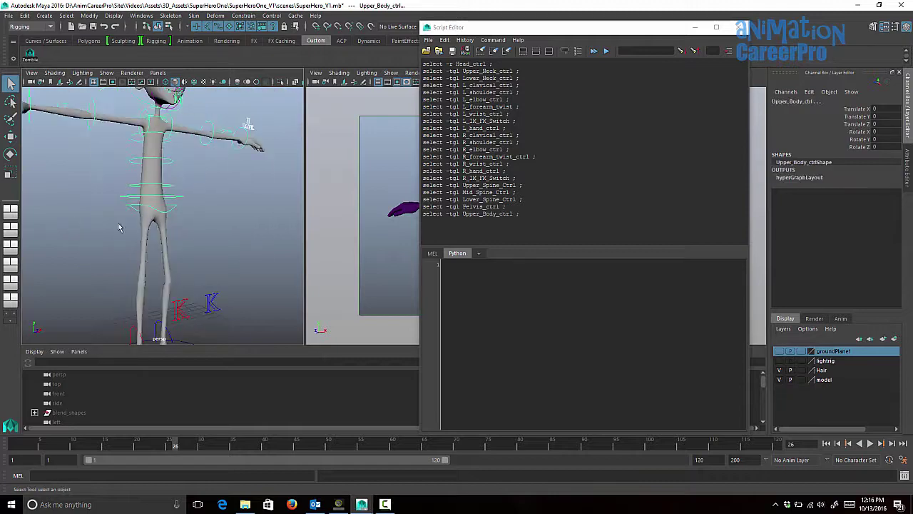
pyautogui.keyDown('alt'); pyautogui.moveTo(164, 247); pyautogui.dragTo(153, 122, button='middle'); pyautogui.keyUp('alt')
pyautogui.keyDown('alt'); pyautogui.moveTo(152, 122); pyautogui.dragTo(161, 164); pyautogui.keyUp('alt')
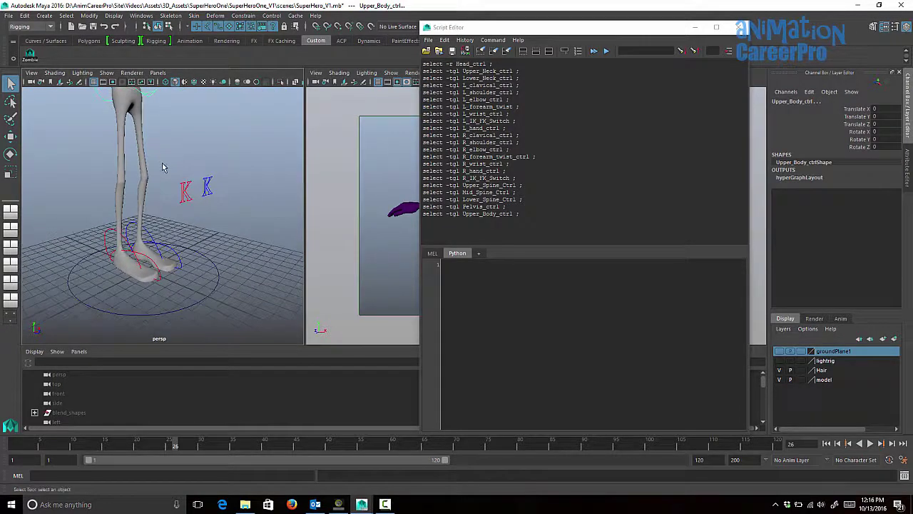
pyautogui.keyDown('alt'); pyautogui.moveTo(166, 165); pyautogui.dragTo(179, 149, button='middle'); pyautogui.keyUp('alt')
pyautogui.keyDown('alt'); pyautogui.moveTo(179, 149); pyautogui.dragTo(230, 145, button='right'); pyautogui.keyUp('alt')
pyautogui.keyDown('alt'); pyautogui.moveTo(113, 229); pyautogui.dragTo(140, 184, button='middle'); pyautogui.keyUp('alt')
pyautogui.keyDown('alt'); pyautogui.moveTo(141, 184); pyautogui.dragTo(196, 180, button='right'); pyautogui.keyUp('alt')
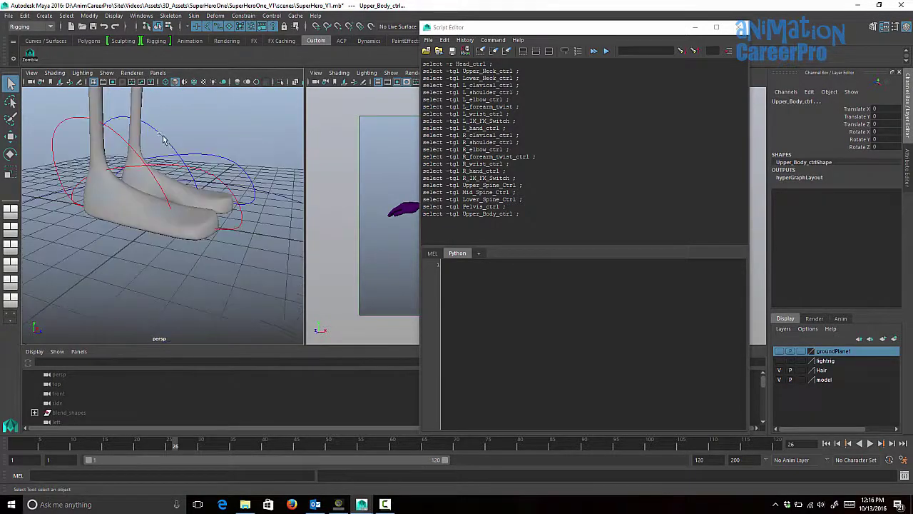
pyautogui.keyDown('shift'); pyautogui.click(178, 146); pyautogui.keyUp('shift')
pyautogui.keyDown('shift'); pyautogui.click(236, 173); pyautogui.keyUp('shift')
pyautogui.keyDown('alt'); pyautogui.moveTo(235, 174); pyautogui.dragTo(136, 168); pyautogui.keyUp('alt')
pyautogui.keyDown('shift'); pyautogui.click(206, 143); pyautogui.keyUp('shift')
pyautogui.keyDown('shift'); pyautogui.click(203, 160); pyautogui.keyUp('shift')
# Step: Add the right and left knee controls to the selection
pyautogui.scroll(-5, 205, 160)
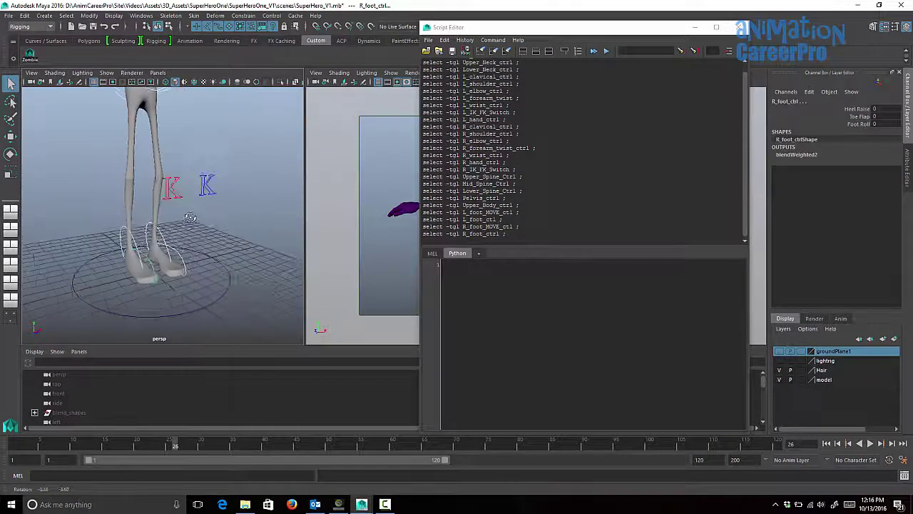
pyautogui.keyDown('shift'); pyautogui.click(183, 190); pyautogui.keyUp('shift')
pyautogui.keyDown('shift'); pyautogui.click(210, 187); pyautogui.keyUp('shift')
pyautogui.keyDown('alt'); pyautogui.moveTo(254, 207); pyautogui.dragTo(243, 224); pyautogui.keyUp('alt')
pyautogui.keyDown('alt'); pyautogui.moveTo(243, 224); pyautogui.dragTo(190, 226, button='right'); pyautogui.keyUp('alt')
pyautogui.keyDown('alt'); pyautogui.moveTo(189, 225); pyautogui.dragTo(173, 257, button='middle'); pyautogui.keyUp('alt')
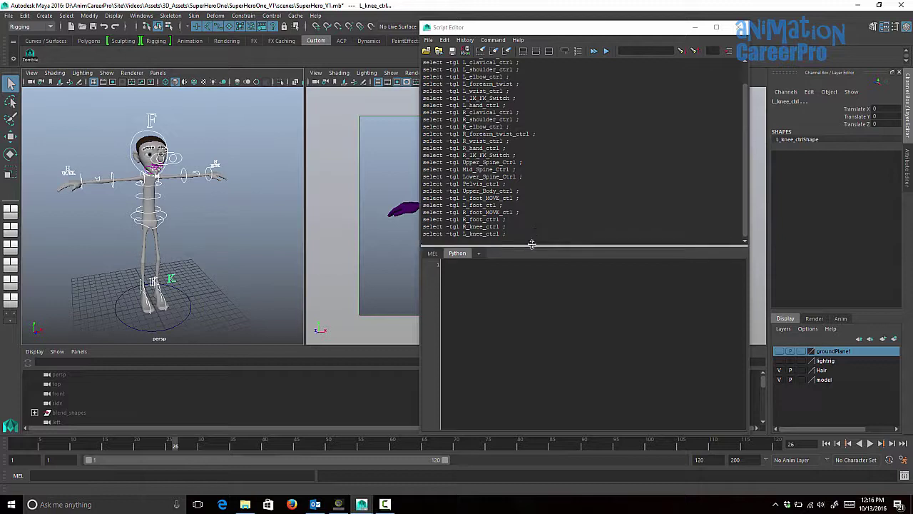
# Step: Save all the logged selection commands, from Head_ctrl to L_knee_ctrl, to the Custom shelf as MEL and close the Script Editor
pyautogui.moveTo(530, 244); pyautogui.dragTo(573, 325)
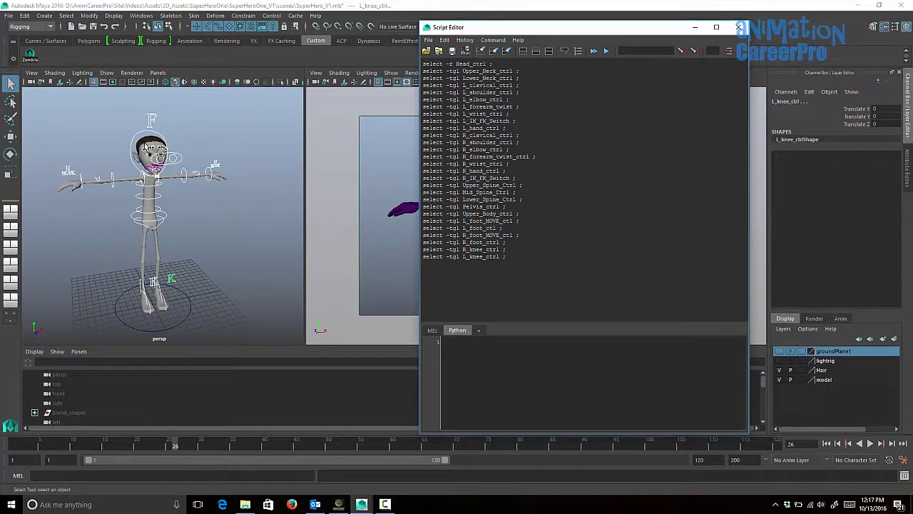
pyautogui.moveTo(527, 261); pyautogui.dragTo(424, 64)
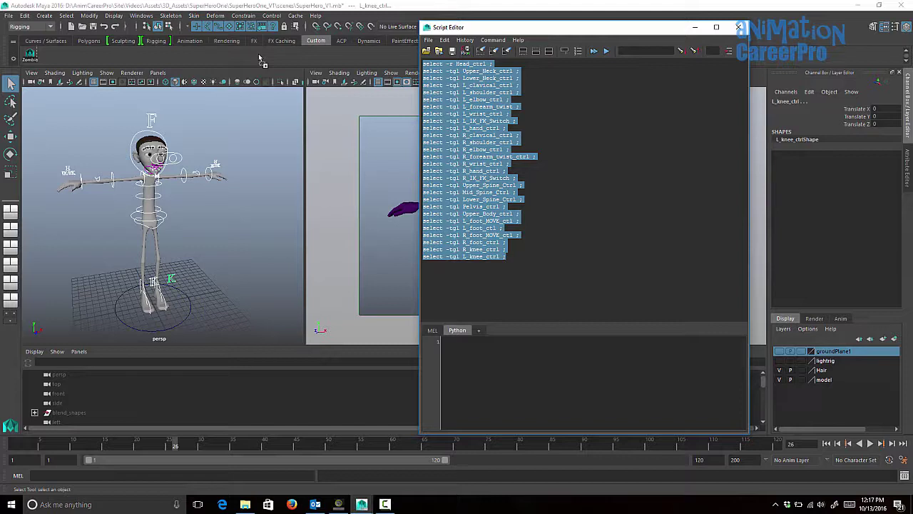
pyautogui.moveTo(260, 59); pyautogui.dragTo(263, 60, button='middle')
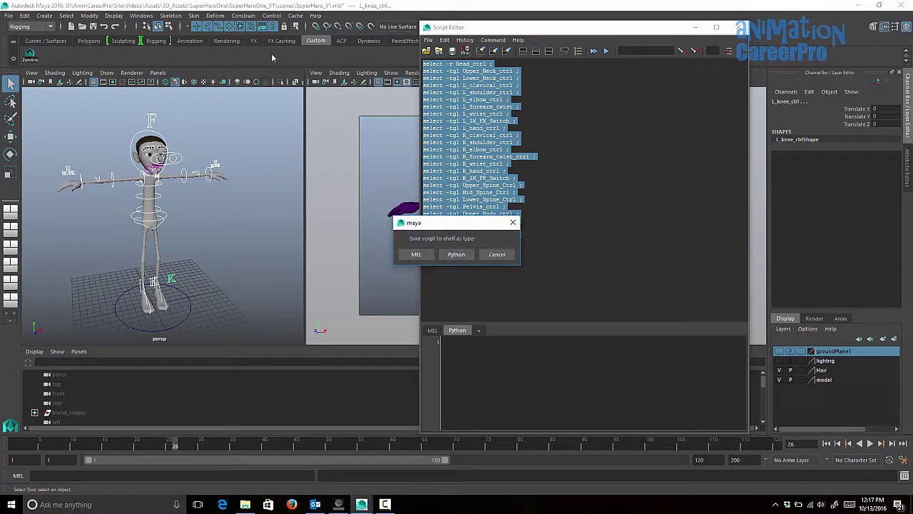
pyautogui.moveTo(453, 221); pyautogui.dragTo(415, 199)
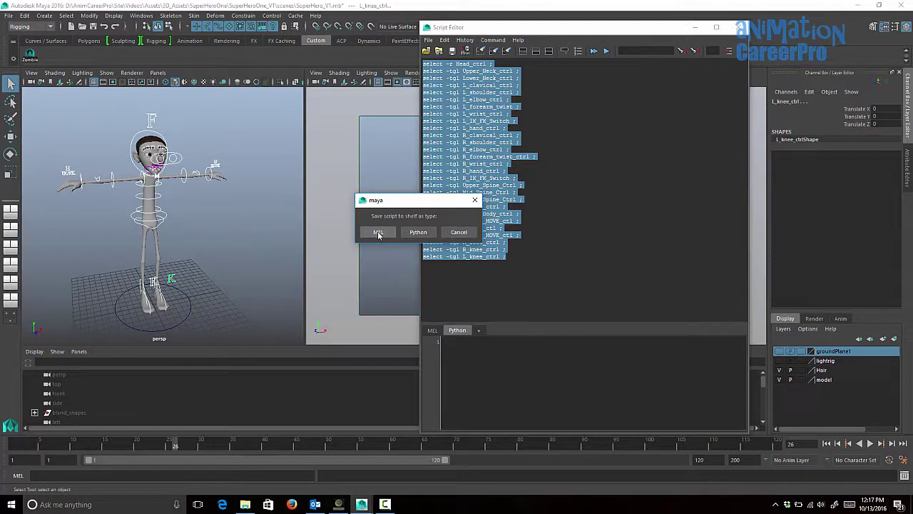
pyautogui.click(378, 234)
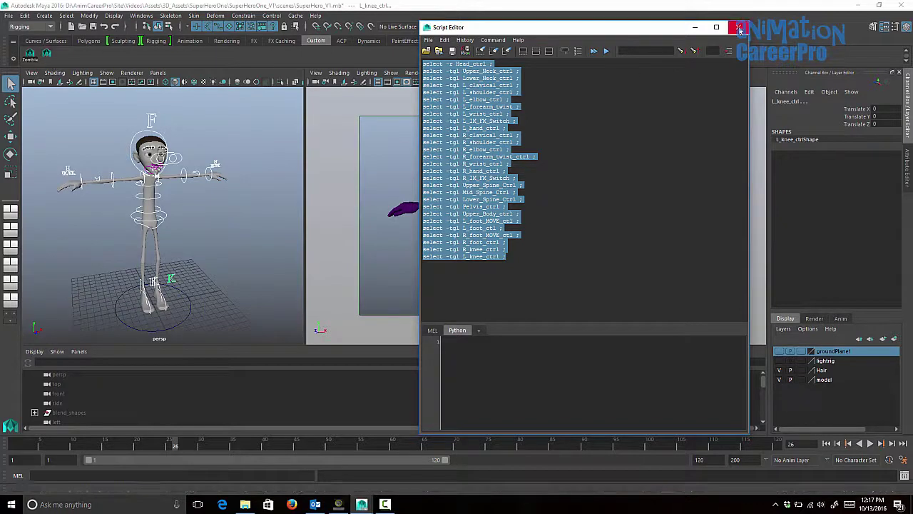
pyautogui.click(739, 28)
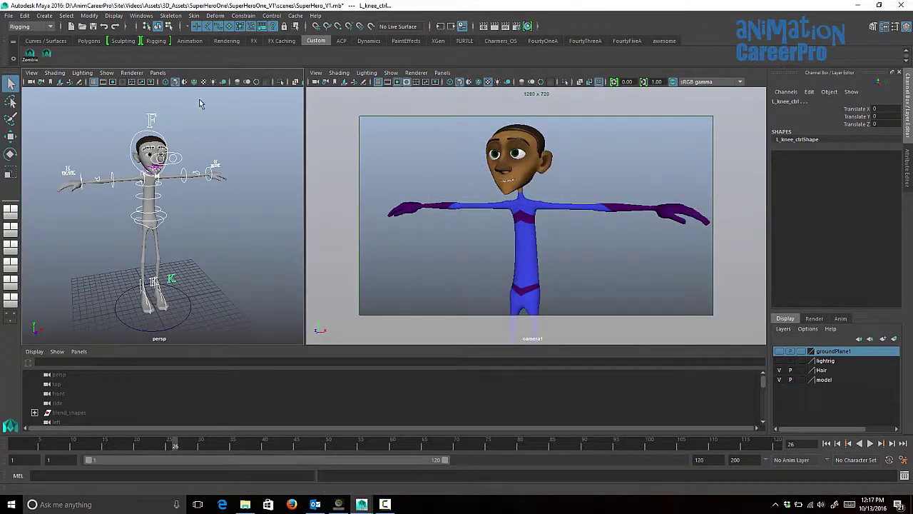
# Step: Open the new Custom shelf button for editing and set its icon label to Super
pyautogui.rightClick(48, 55)
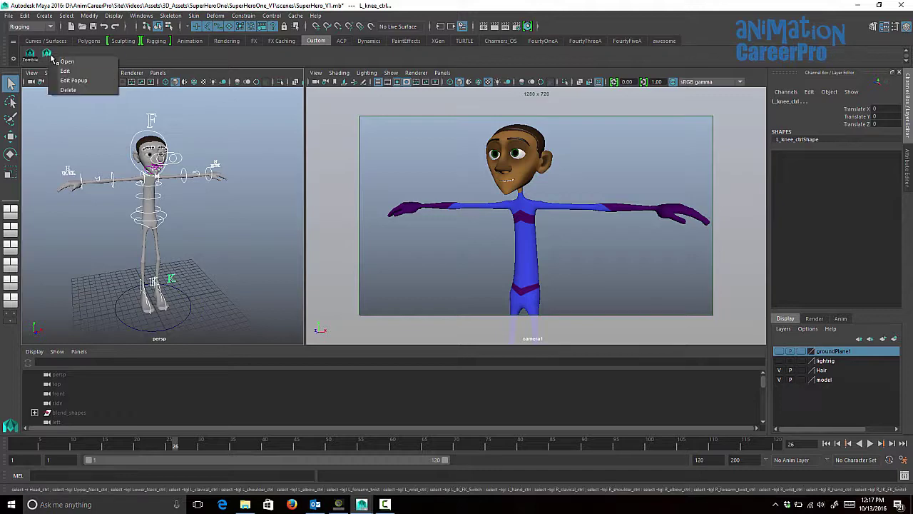
pyautogui.click(66, 71)
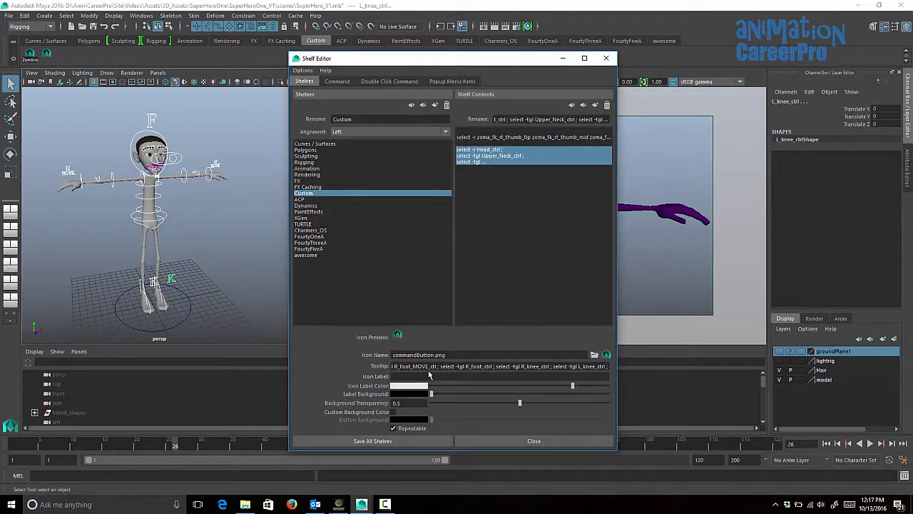
pyautogui.moveTo(426, 59); pyautogui.dragTo(444, 29)
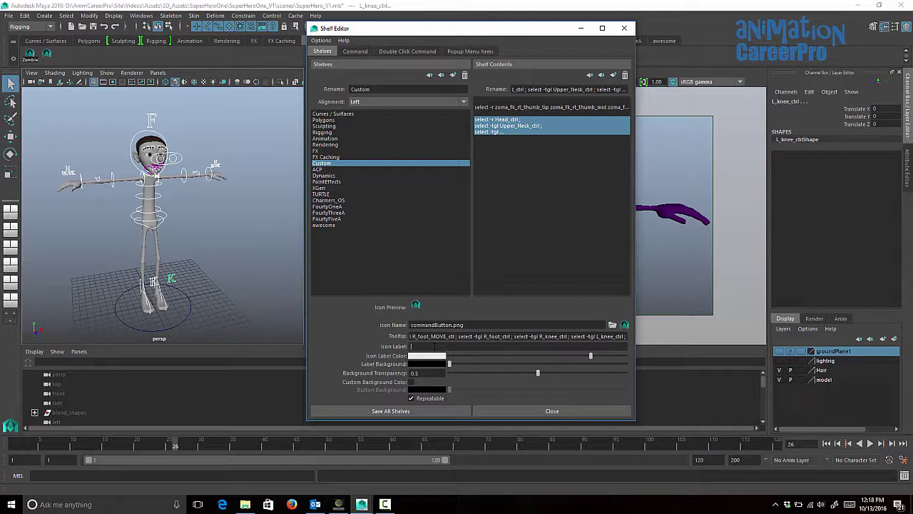
pyautogui.click(434, 346)
pyautogui.write('Super')
pyautogui.press('Return')
# Step: Assign pickr_32.png as the Super shelf button's icon and save all shelves
pyautogui.click(612, 325)
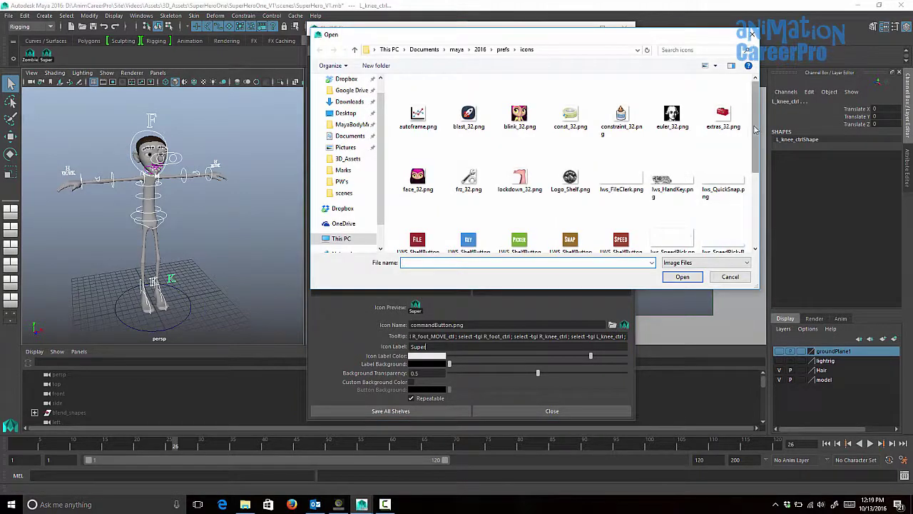
pyautogui.scroll(-2, 706, 245)
pyautogui.click(619, 203)
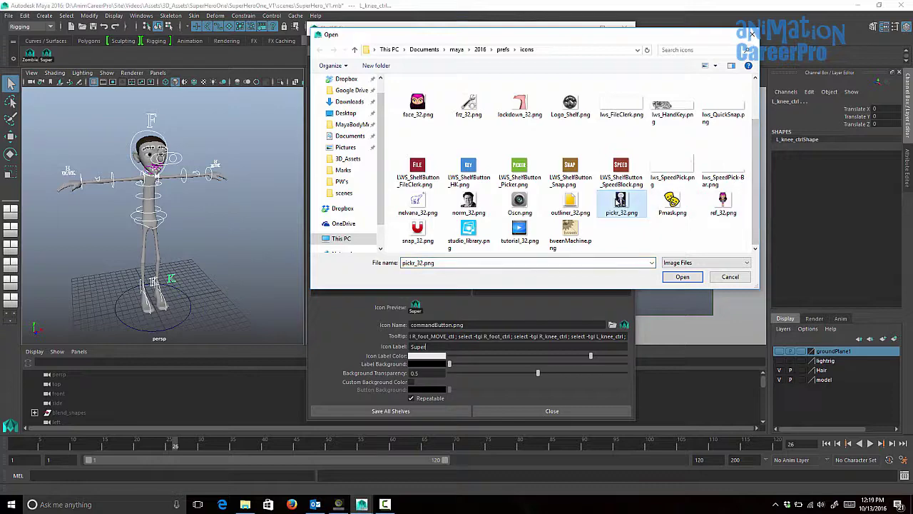
pyautogui.click(682, 277)
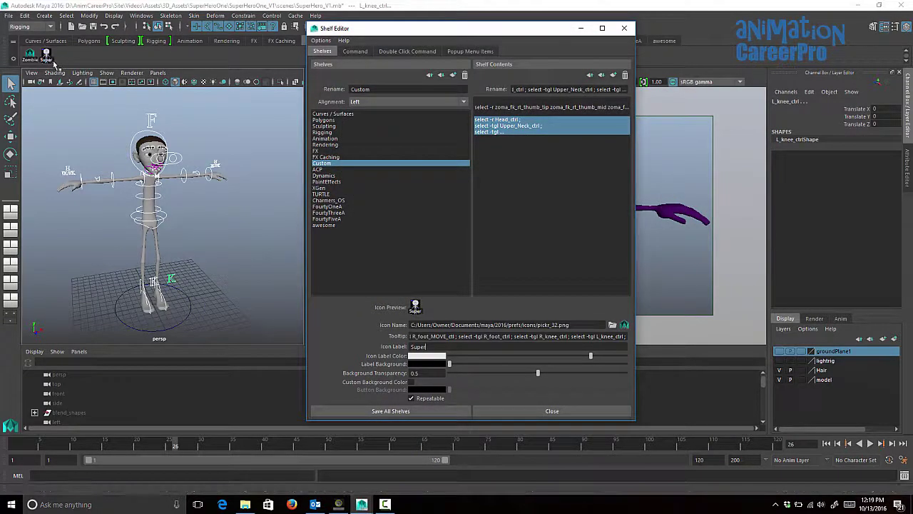
pyautogui.click(378, 410)
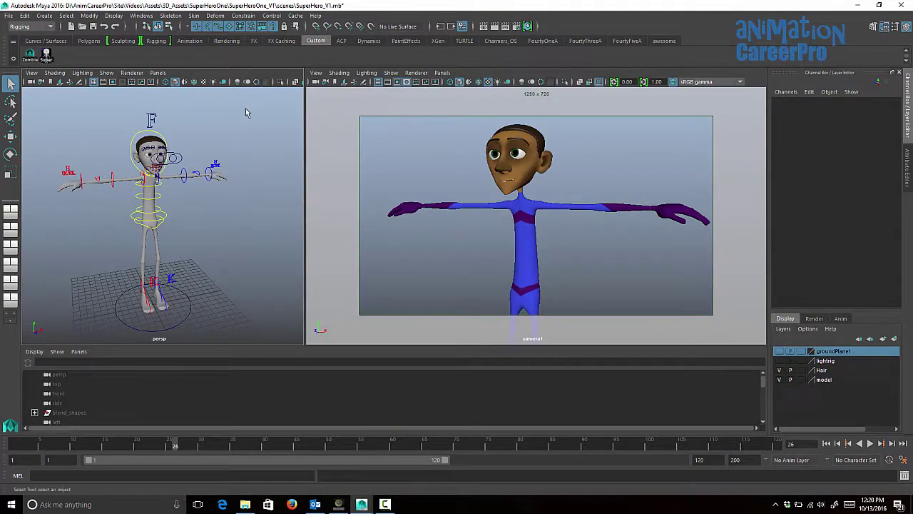
pyautogui.keyDown('alt'); pyautogui.moveTo(204, 143); pyautogui.dragTo(175, 147); pyautogui.keyUp('alt')
pyautogui.keyDown('alt'); pyautogui.moveTo(217, 170); pyautogui.dragTo(183, 169); pyautogui.keyUp('alt')
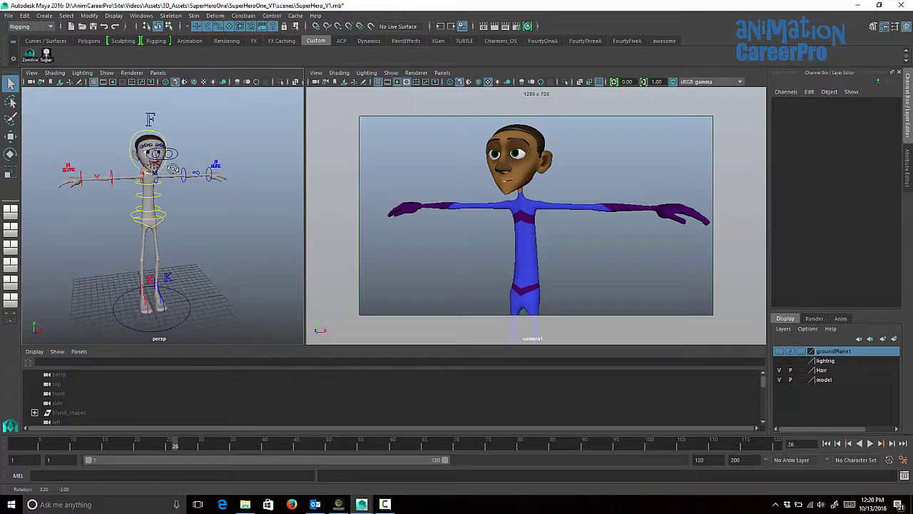
pyautogui.scroll(1, 182, 169)
pyautogui.click(45, 54)
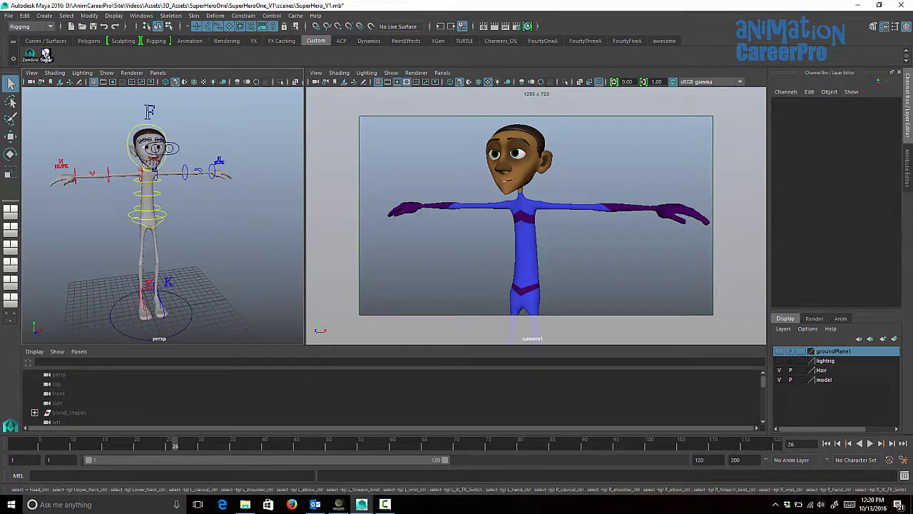
# Step: Lower the left arm at frame 1 by rotating its shoulder control about -70 degrees in Z, and bend the elbow control in Y
pyautogui.keyDown('alt'); pyautogui.moveTo(211, 164); pyautogui.dragTo(219, 191); pyautogui.keyUp('alt')
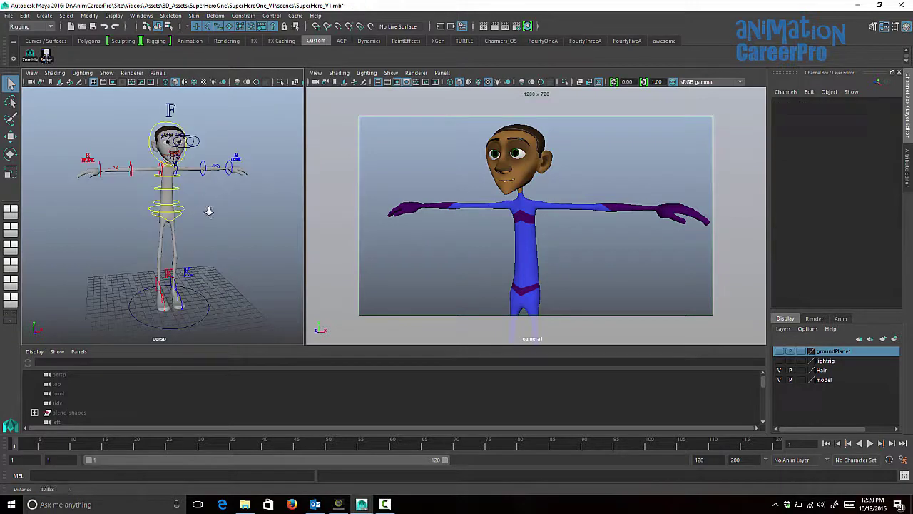
pyautogui.keyDown('alt'); pyautogui.moveTo(208, 209); pyautogui.dragTo(196, 186); pyautogui.keyUp('alt')
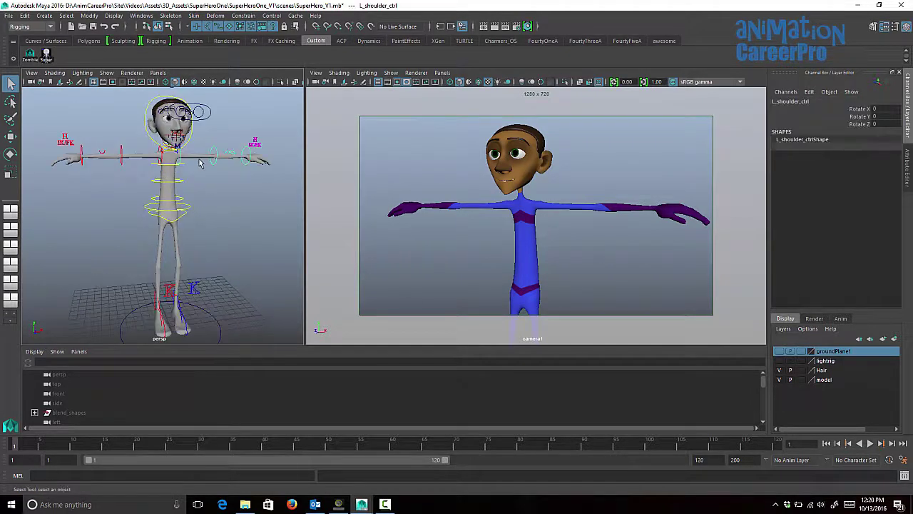
pyautogui.press('e')
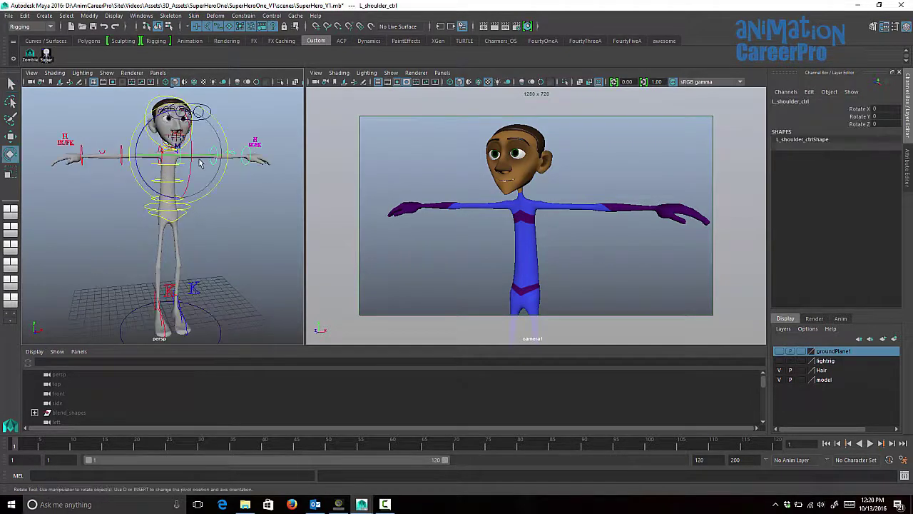
pyautogui.moveTo(143, 182); pyautogui.dragTo(153, 211)
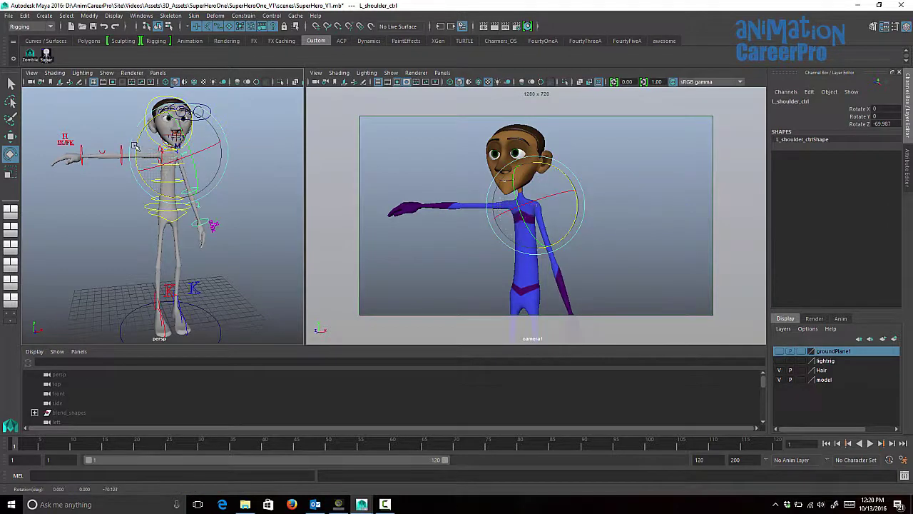
pyautogui.click(204, 189)
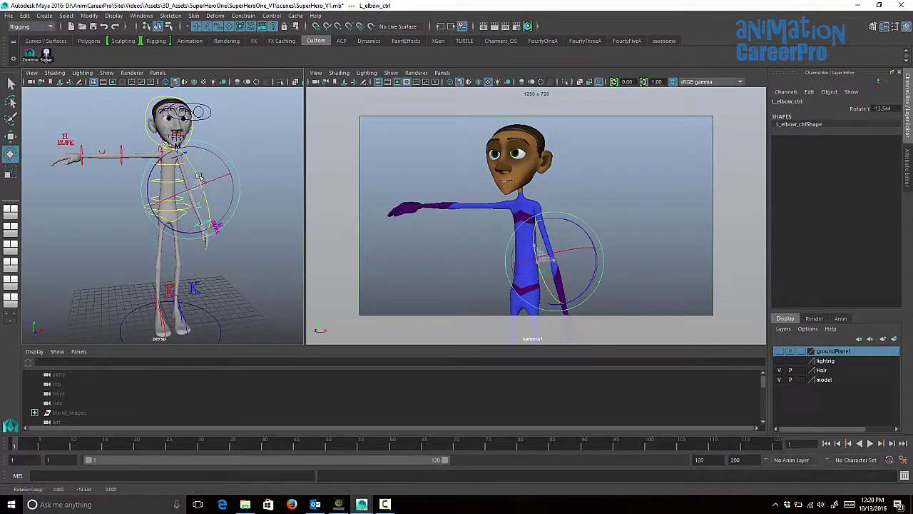
pyautogui.press('q')
# Step: Lower the right arm to the character's side by rotating its shoulder control, and bend the right elbow control
pyautogui.click(163, 169)
pyautogui.press('e')
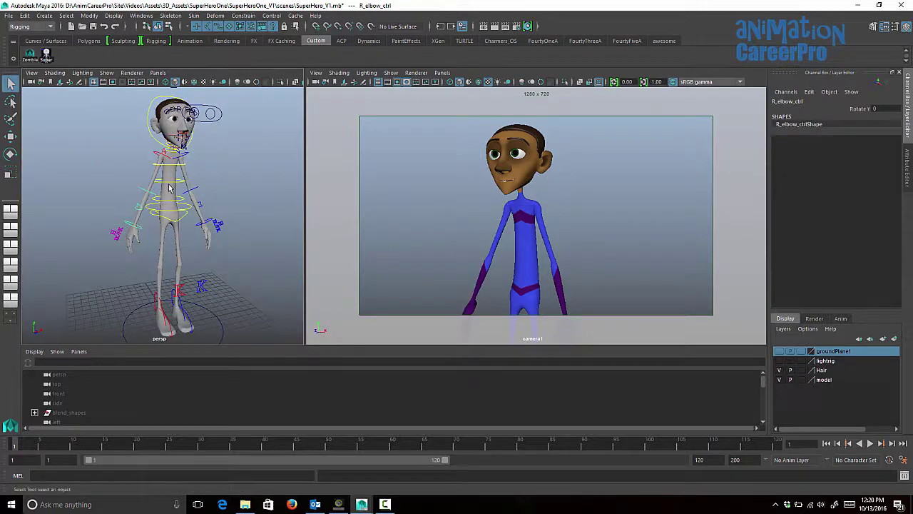
pyautogui.click(170, 189)
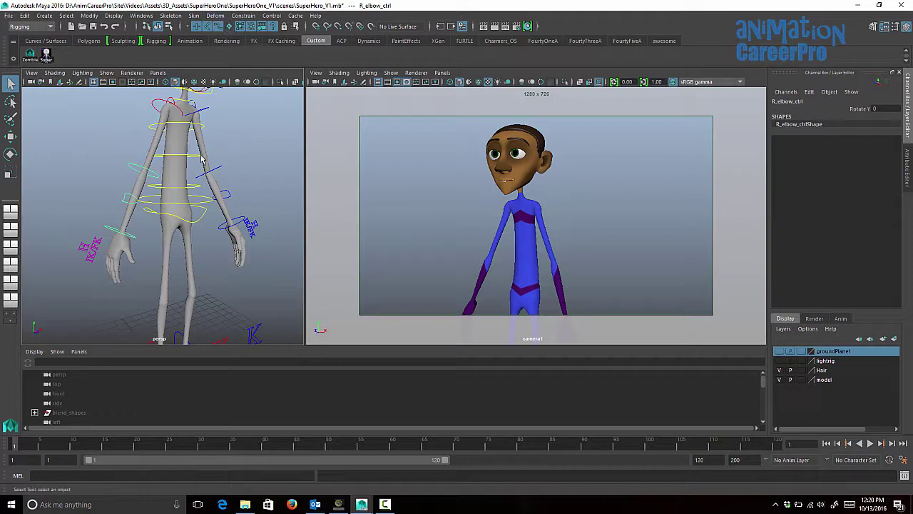
pyautogui.press('e')
pyautogui.moveTo(159, 189); pyautogui.dragTo(137, 199)
pyautogui.press('q')
# Step: Refine the right shoulder control's rotation to about 11, -14 and 73 degrees in X, Y and Z
pyautogui.click(158, 110)
pyautogui.keyDown('alt'); pyautogui.moveTo(193, 131); pyautogui.dragTo(261, 133); pyautogui.keyUp('alt')
pyautogui.press('e')
pyautogui.moveTo(203, 122); pyautogui.dragTo(187, 127)
pyautogui.keyDown('alt'); pyautogui.moveTo(242, 157); pyautogui.dragTo(175, 158); pyautogui.keyUp('alt')
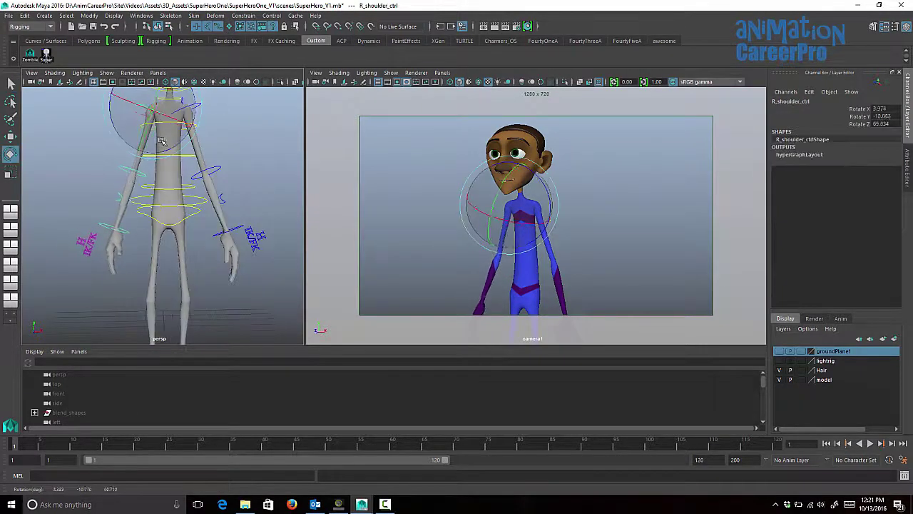
pyautogui.moveTo(147, 132); pyautogui.dragTo(139, 127)
# Step: Rotate the left wrist and left elbow controls slightly to relax the lowered arm
pyautogui.keyDown('alt'); pyautogui.moveTo(192, 171); pyautogui.dragTo(214, 171); pyautogui.keyUp('alt')
pyautogui.click(220, 229)
pyautogui.moveTo(220, 229); pyautogui.dragTo(229, 233)
pyautogui.press('q')
pyautogui.keyDown('alt'); pyautogui.moveTo(221, 196); pyautogui.dragTo(143, 182); pyautogui.keyUp('alt')
pyautogui.click(216, 176)
pyautogui.press('e')
pyautogui.moveTo(117, 205); pyautogui.dragTo(127, 211)
pyautogui.press('q')
# Step: Rotate the left shoulder control about 7 degrees in Y and clear the selection
pyautogui.click(146, 114)
pyautogui.press('e')
pyautogui.click(147, 108)
pyautogui.moveTo(146, 125); pyautogui.dragTo(153, 129)
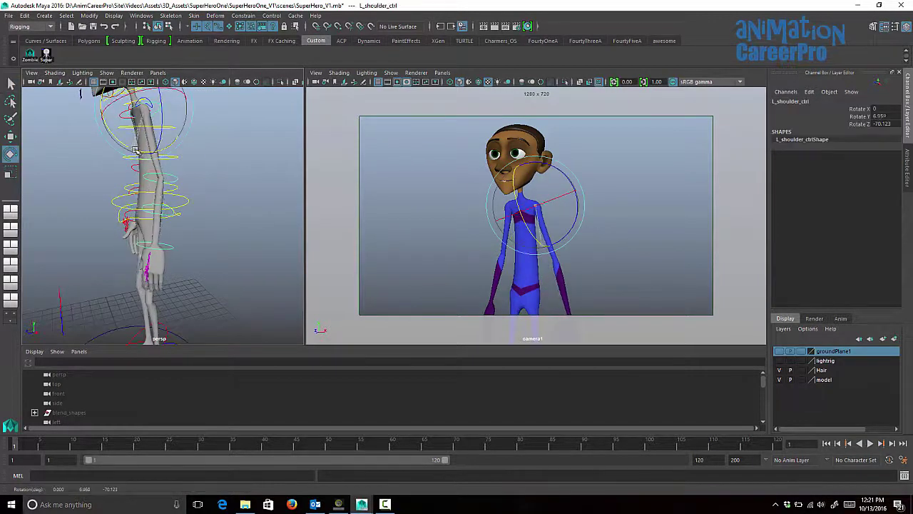
pyautogui.click(158, 167)
pyautogui.keyDown('alt'); pyautogui.moveTo(153, 171); pyautogui.dragTo(216, 181); pyautogui.keyUp('alt')
pyautogui.press('q')
pyautogui.click(216, 177)
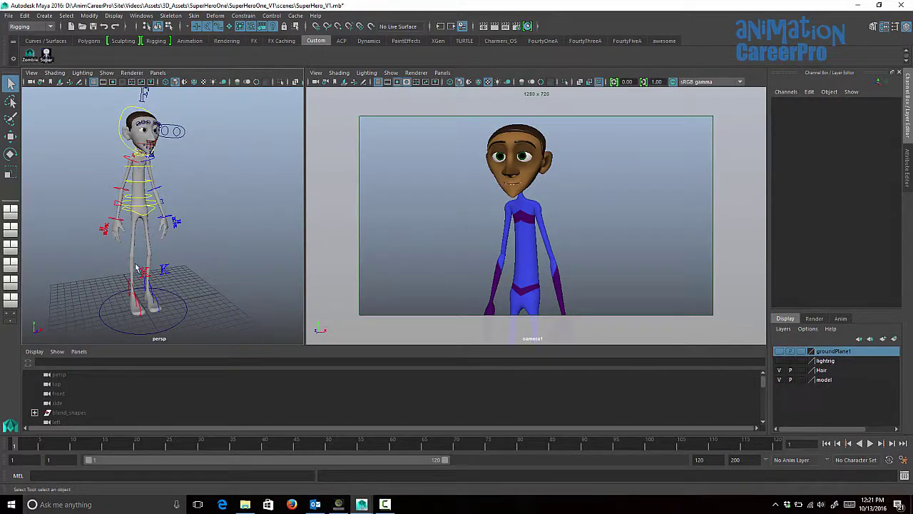
# Step: Select all the character's controls with the Super shelf button and set a key on them at frame 1
pyautogui.click(47, 57)
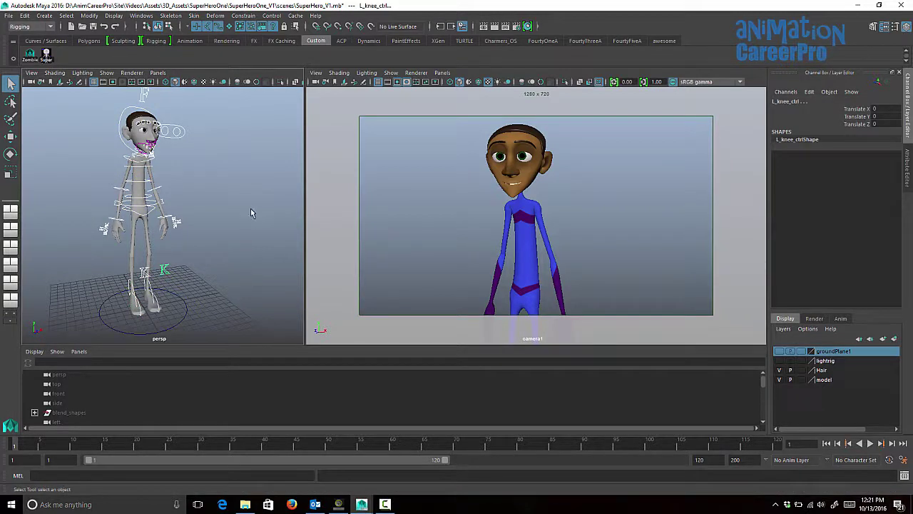
pyautogui.press('s')
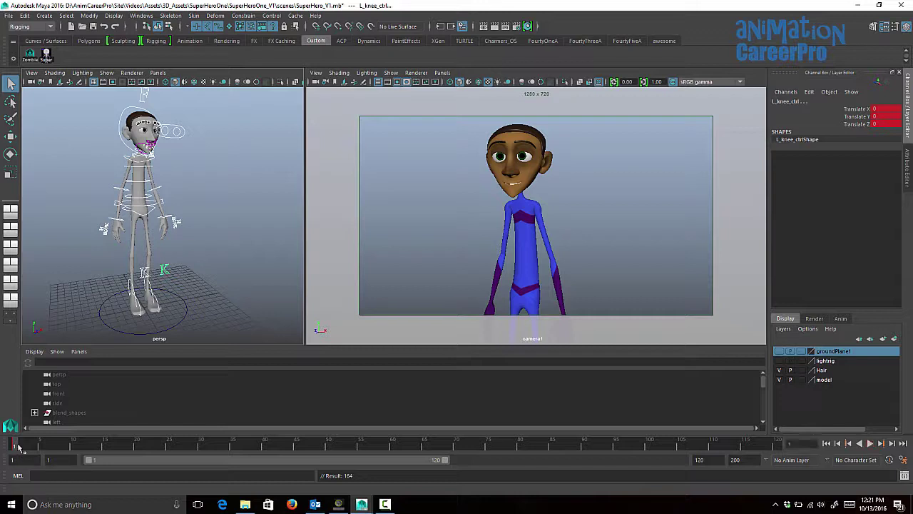
# Step: Check the mid and lower spine controls for keys on their channels
pyautogui.keyDown('alt'); pyautogui.moveTo(167, 226); pyautogui.dragTo(158, 189); pyautogui.keyUp('alt')
pyautogui.click(148, 172)
pyautogui.click(147, 182)
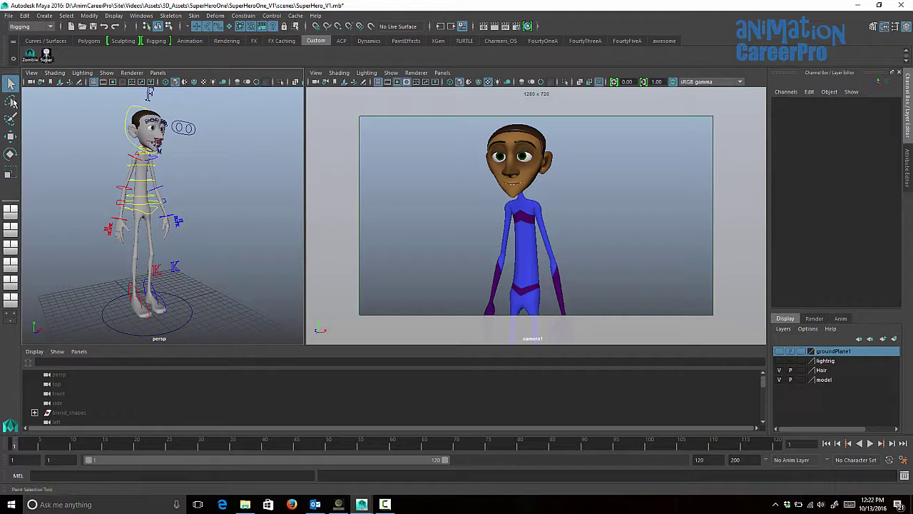
pyautogui.click(149, 191)
pyautogui.keyDown('alt'); pyautogui.moveTo(148, 192); pyautogui.dragTo(156, 219); pyautogui.keyUp('alt')
pyautogui.keyDown('alt'); pyautogui.moveTo(156, 220); pyautogui.dragTo(210, 230, button='right'); pyautogui.keyUp('alt')
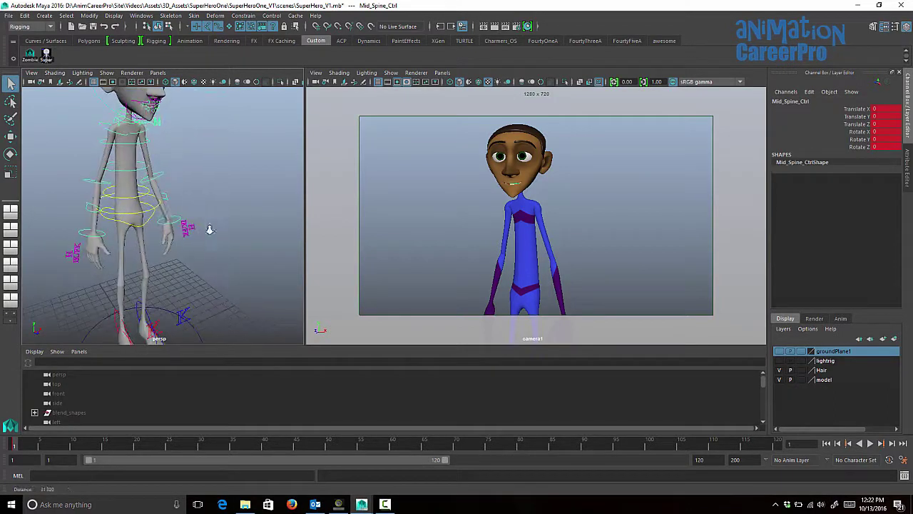
pyautogui.click(143, 196)
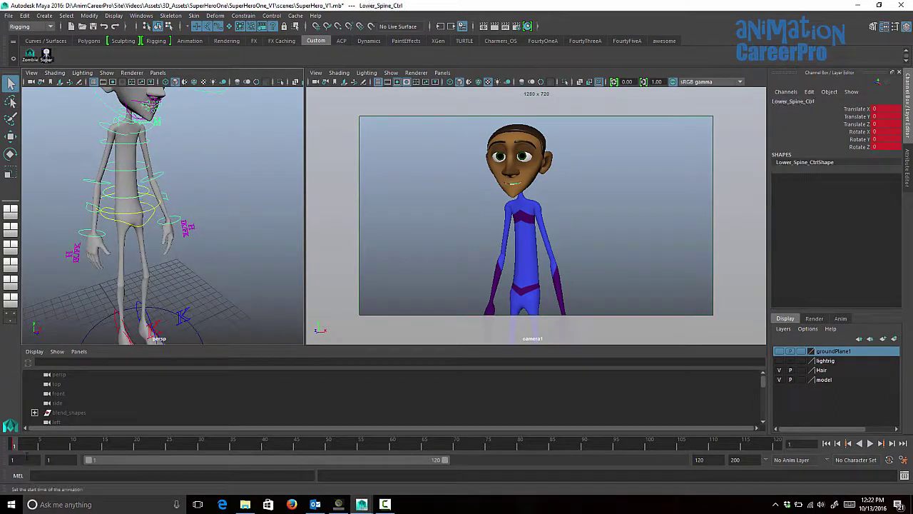
# Step: Check the channels of the master, left inner brow and right shoulder controls for keys
pyautogui.keyDown('alt'); pyautogui.moveTo(179, 271); pyautogui.dragTo(183, 261, button='middle'); pyautogui.keyUp('alt')
pyautogui.keyDown('alt'); pyautogui.moveTo(184, 260); pyautogui.dragTo(197, 247); pyautogui.keyUp('alt')
pyautogui.moveTo(203, 291); pyautogui.dragTo(238, 316)
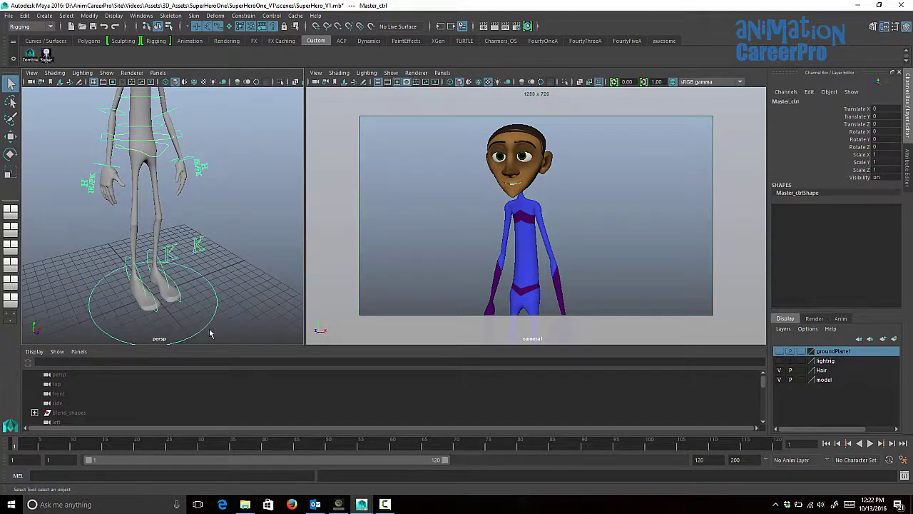
pyautogui.keyDown('alt'); pyautogui.moveTo(218, 153); pyautogui.dragTo(227, 281, button='middle'); pyautogui.keyUp('alt')
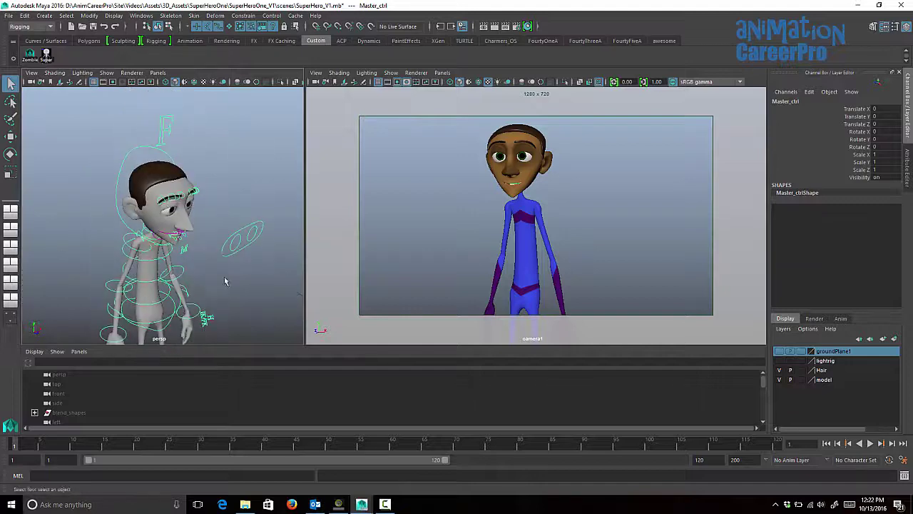
pyautogui.keyDown('alt'); pyautogui.moveTo(226, 282); pyautogui.dragTo(206, 220); pyautogui.keyUp('alt')
pyautogui.keyDown('alt'); pyautogui.moveTo(206, 220); pyautogui.dragTo(239, 224, button='right'); pyautogui.keyUp('alt')
pyautogui.keyDown('alt'); pyautogui.moveTo(238, 224); pyautogui.dragTo(225, 127); pyautogui.keyUp('alt')
pyautogui.click(216, 112)
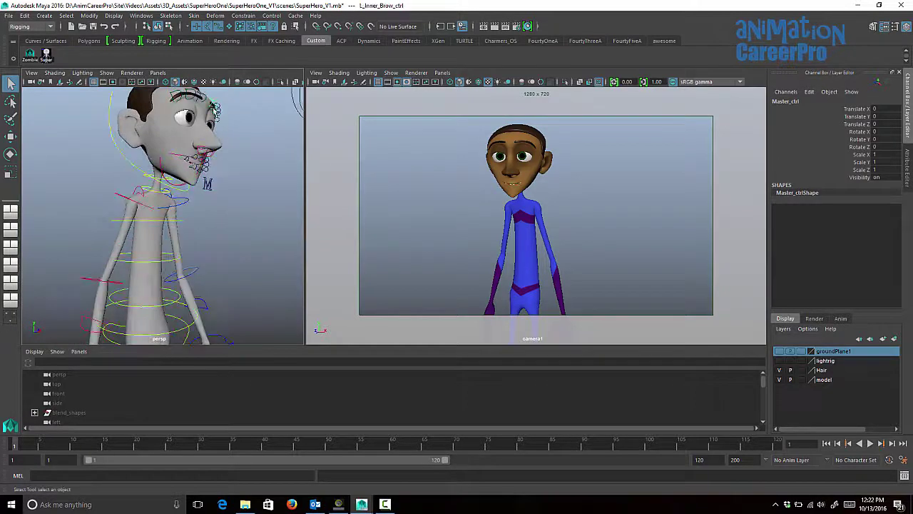
pyautogui.keyDown('alt'); pyautogui.moveTo(248, 221); pyautogui.dragTo(185, 214, button='right'); pyautogui.keyUp('alt')
pyautogui.click(146, 208)
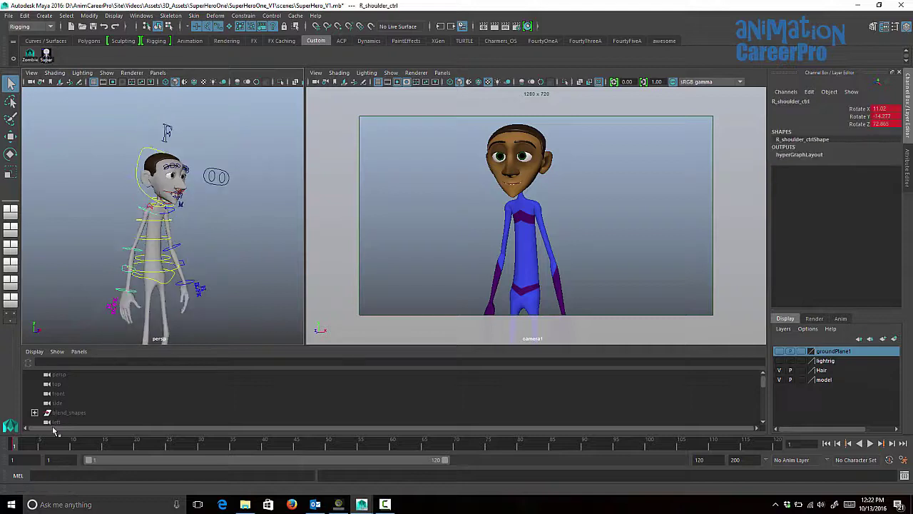
# Step: Go to frame 5 and move and rotate the upper body control into a new pose
pyautogui.click(59, 443)
pyautogui.click(42, 445)
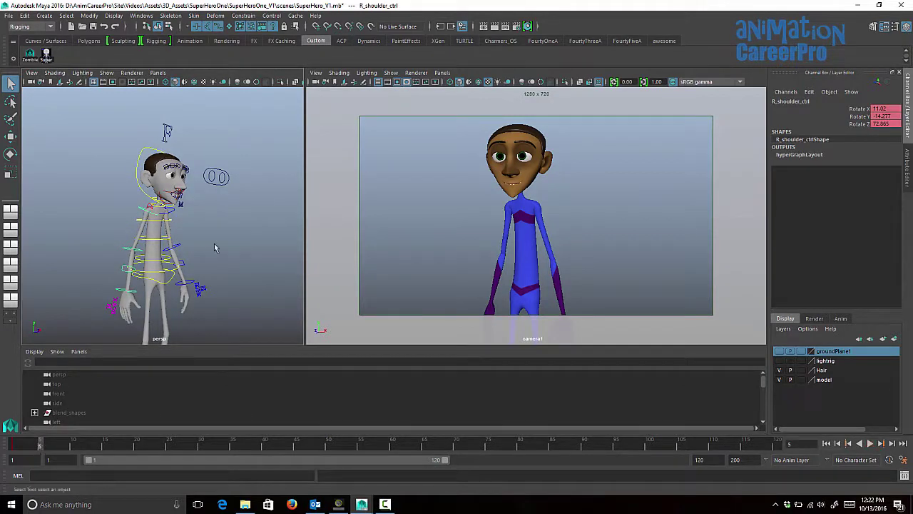
pyautogui.keyDown('alt'); pyautogui.moveTo(214, 244); pyautogui.dragTo(166, 210); pyautogui.keyUp('alt')
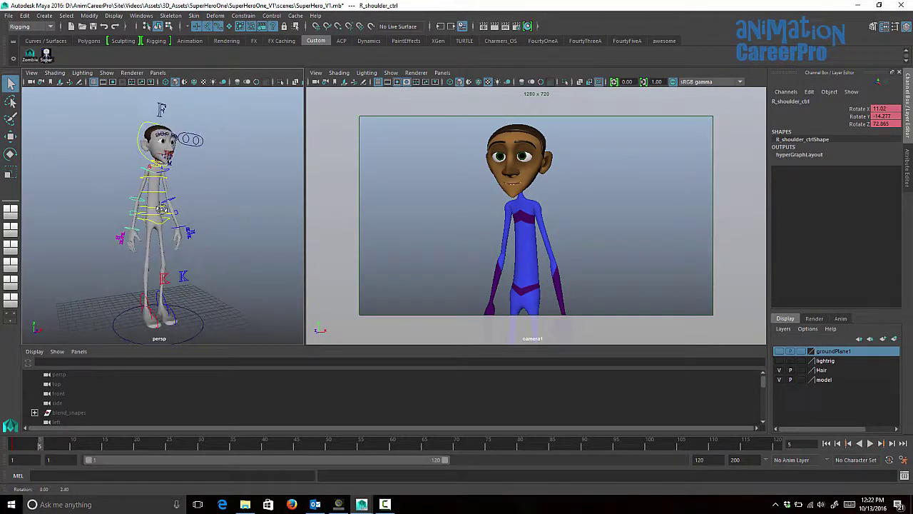
pyautogui.click(166, 216)
pyautogui.keyDown('alt'); pyautogui.moveTo(221, 209); pyautogui.dragTo(251, 209, button='right'); pyautogui.keyUp('alt')
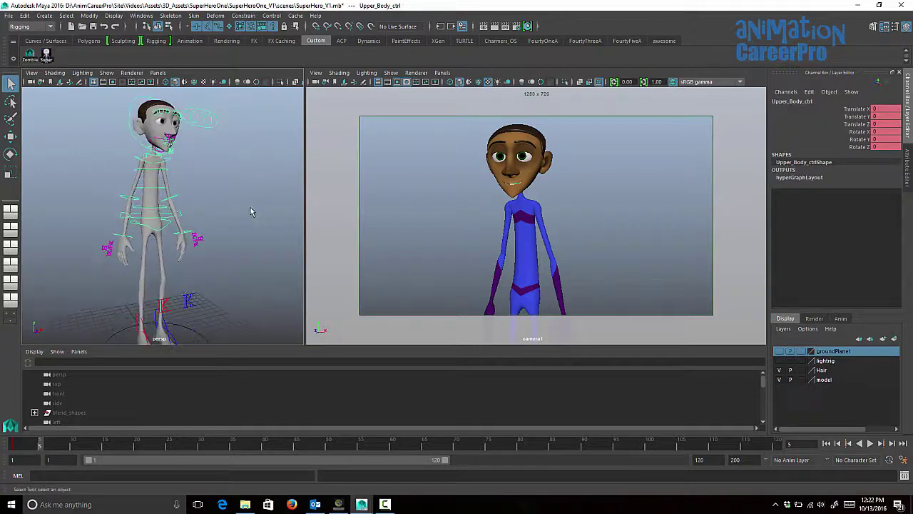
pyautogui.press('w')
pyautogui.moveTo(151, 172); pyautogui.dragTo(152, 184)
pyautogui.moveTo(565, 296); pyautogui.dragTo(578, 299)
pyautogui.moveTo(513, 308); pyautogui.dragTo(520, 304)
pyautogui.press('e')
pyautogui.moveTo(524, 269); pyautogui.dragTo(525, 255)
pyautogui.press('q')
# Step: Select the spine controls and rotate them to bend the torso
pyautogui.keyDown('alt'); pyautogui.moveTo(160, 220); pyautogui.dragTo(191, 214, button='right'); pyautogui.keyUp('alt')
pyautogui.click(187, 211)
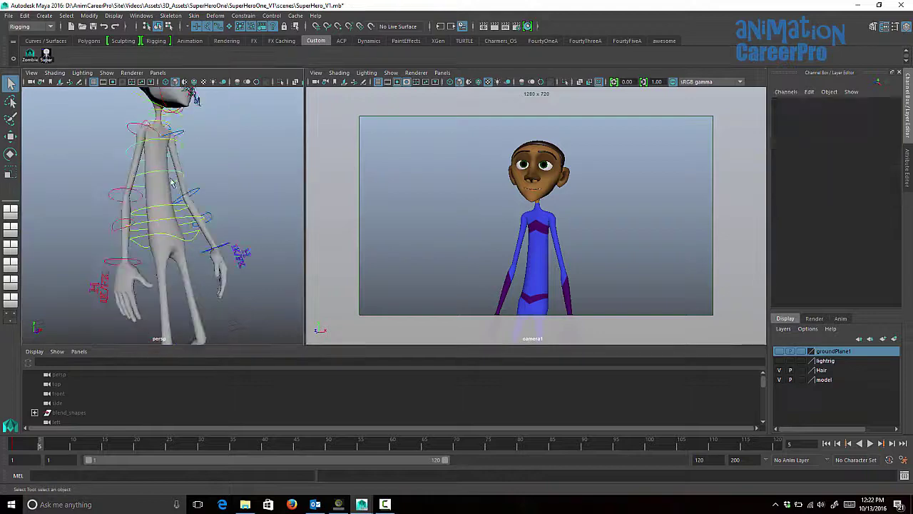
pyautogui.click(180, 203)
pyautogui.click(175, 207)
pyautogui.click(177, 221)
pyautogui.press('e')
pyautogui.moveTo(528, 253)
pyautogui.mouseDown()
pyautogui.moveTo(534, 233)
pyautogui.moveTo(539, 240)
pyautogui.mouseUp()
# Step: Rotate the head control to about 16, 14 and 5 degrees in X, Y and Z
pyautogui.click(202, 123)
pyautogui.moveTo(543, 152); pyautogui.dragTo(538, 149)
pyautogui.press('q')
pyautogui.keyDown('alt'); pyautogui.moveTo(238, 210); pyautogui.dragTo(218, 217); pyautogui.keyUp('alt')
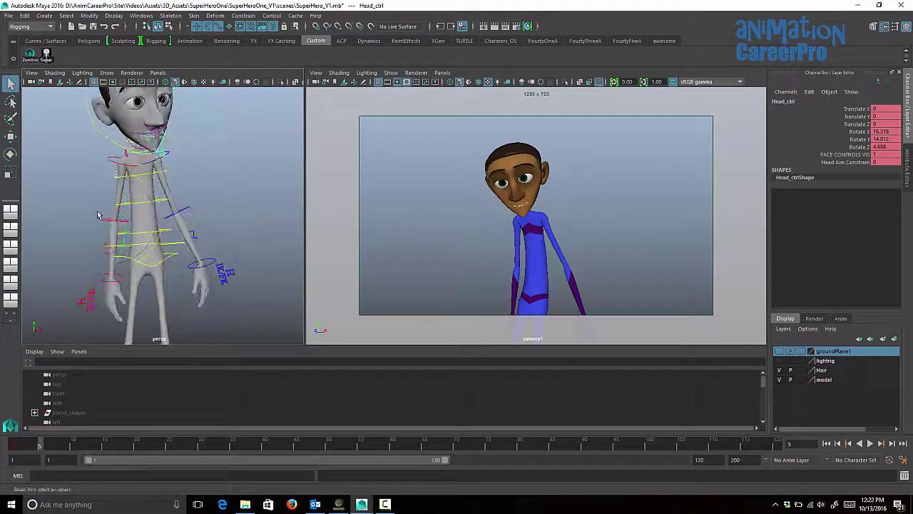
# Step: Pose the right arm by rotating its elbow, shoulder and wrist controls, the wrist to about 21, 10 and -17 degrees
pyautogui.click(104, 216)
pyautogui.press('e')
pyautogui.moveTo(114, 250); pyautogui.dragTo(133, 247)
pyautogui.click(116, 161)
pyautogui.moveTo(507, 214); pyautogui.dragTo(488, 263)
pyautogui.click(100, 253)
pyautogui.press('q')
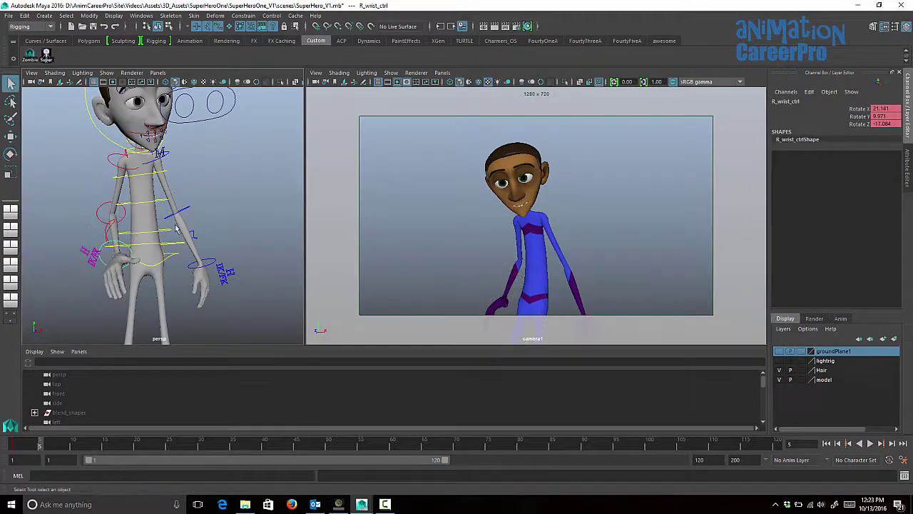
# Step: Raise and bend the left arm by rotating its elbow, shoulder and wrist controls, and select the left hand control
pyautogui.click(189, 208)
pyautogui.press('e')
pyautogui.moveTo(179, 183); pyautogui.dragTo(174, 151)
pyautogui.click(154, 161)
pyautogui.moveTo(519, 203); pyautogui.dragTo(553, 261)
pyautogui.click(210, 214)
pyautogui.press('q')
pyautogui.click(234, 198)
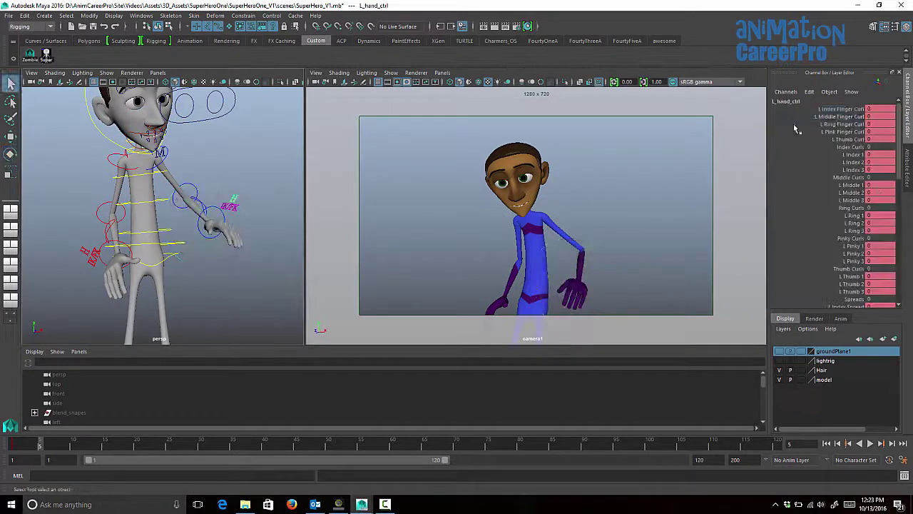
# Step: Curl the index, middle, ring and pinky fingers of the left hand using the left hand control's finger curls
pyautogui.moveTo(832, 109); pyautogui.dragTo(831, 131)
pyautogui.moveTo(624, 175); pyautogui.dragTo(631, 183, button='middle')
pyautogui.moveTo(829, 117); pyautogui.dragTo(829, 132)
pyautogui.moveTo(631, 187); pyautogui.dragTo(643, 187, button='middle')
# Step: Raise the left clavicle control to about 0.48 in Y
pyautogui.keyDown('alt'); pyautogui.moveTo(157, 193); pyautogui.dragTo(214, 207, button='right'); pyautogui.keyUp('alt')
pyautogui.click(174, 160)
pyautogui.press('w')
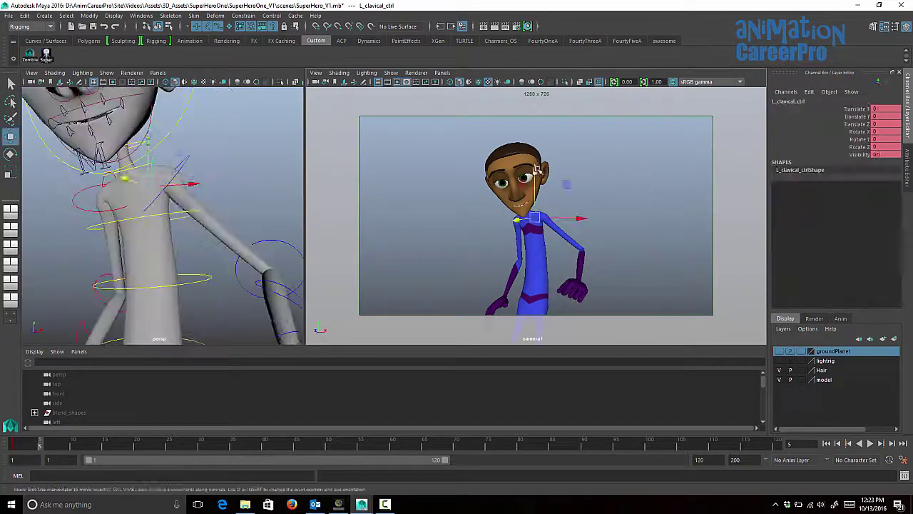
pyautogui.moveTo(532, 184); pyautogui.dragTo(534, 172)
pyautogui.press('q')
# Step: Lower the upper body control to about -1.19 in Y
pyautogui.keyDown('alt'); pyautogui.moveTo(207, 207); pyautogui.dragTo(150, 200, button='right'); pyautogui.keyUp('alt')
pyautogui.keyDown('alt'); pyautogui.moveTo(165, 228); pyautogui.dragTo(172, 194, button='middle'); pyautogui.keyUp('alt')
pyautogui.click(202, 253)
pyautogui.press('w')
pyautogui.moveTo(534, 278); pyautogui.dragTo(534, 282)
pyautogui.press('q')
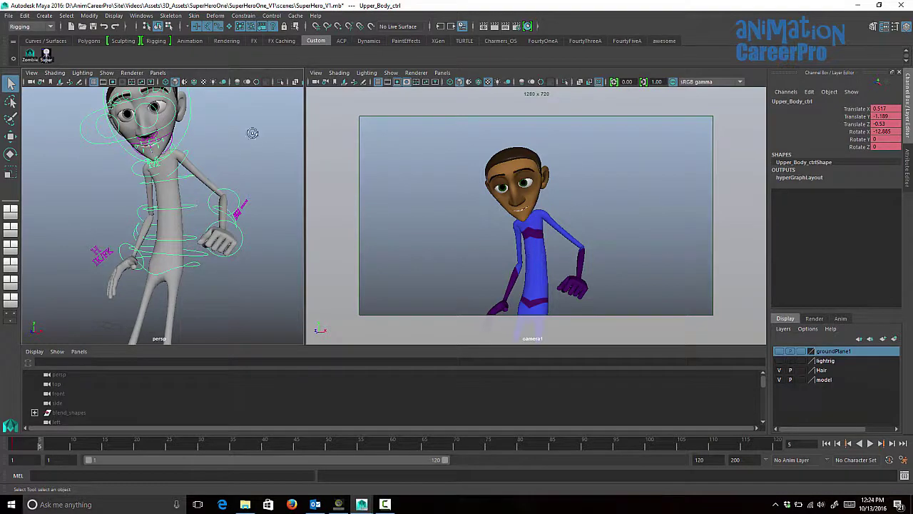
# Step: Select all the rig controls with the Super shelf button and key the full-body pose at frame 5
pyautogui.keyDown('alt'); pyautogui.moveTo(253, 133); pyautogui.dragTo(221, 150); pyautogui.keyUp('alt')
pyautogui.click(255, 130)
pyautogui.keyDown('alt'); pyautogui.moveTo(221, 150); pyautogui.dragTo(172, 157, button='right'); pyautogui.keyUp('alt')
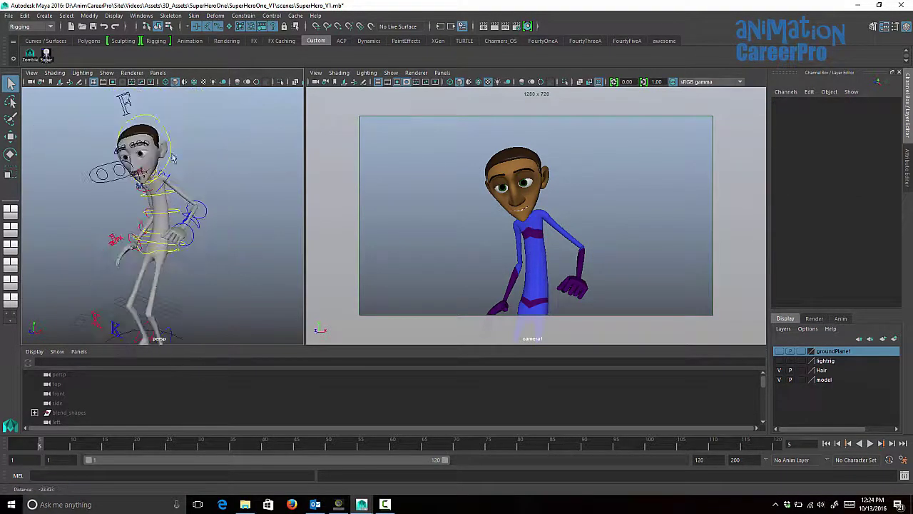
pyautogui.click(46, 55)
pyautogui.click(46, 59)
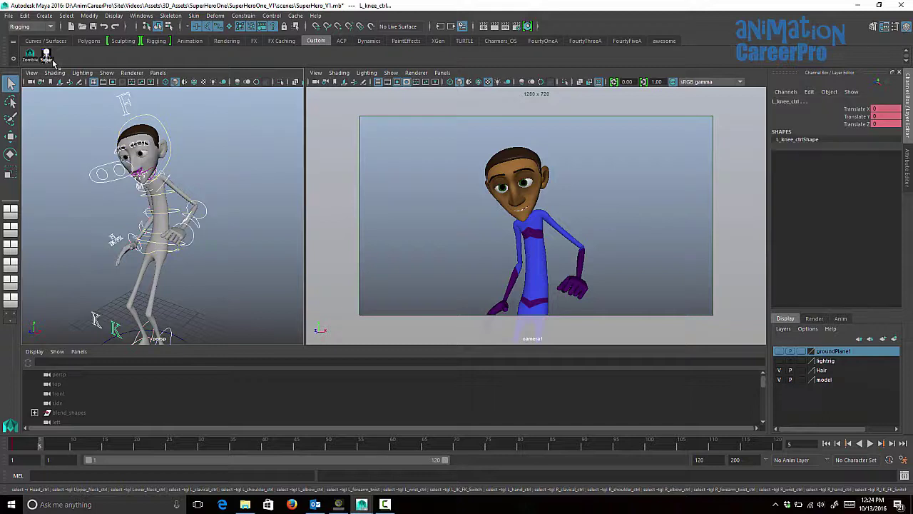
pyautogui.keyDown('alt'); pyautogui.moveTo(184, 182); pyautogui.dragTo(209, 172, button='middle'); pyautogui.keyUp('alt')
pyautogui.keyDown('alt'); pyautogui.moveTo(209, 172); pyautogui.dragTo(198, 213); pyautogui.keyUp('alt')
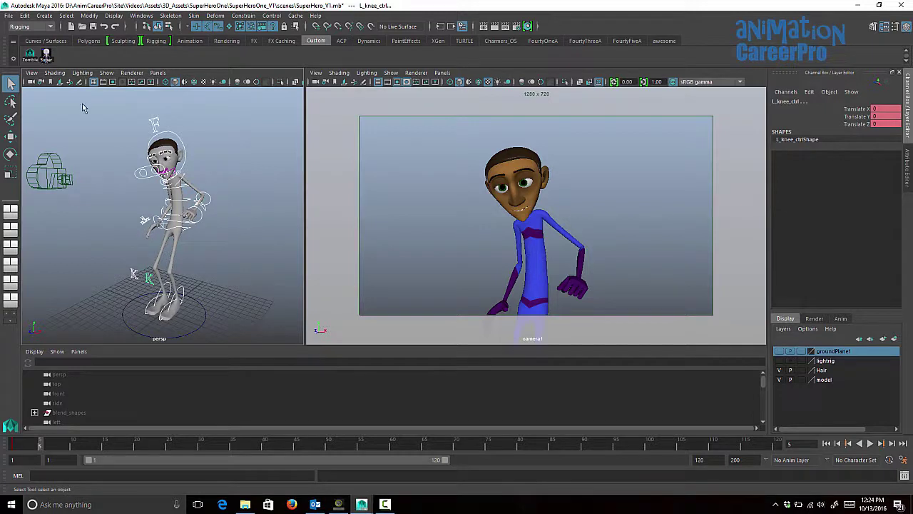
pyautogui.press('s')
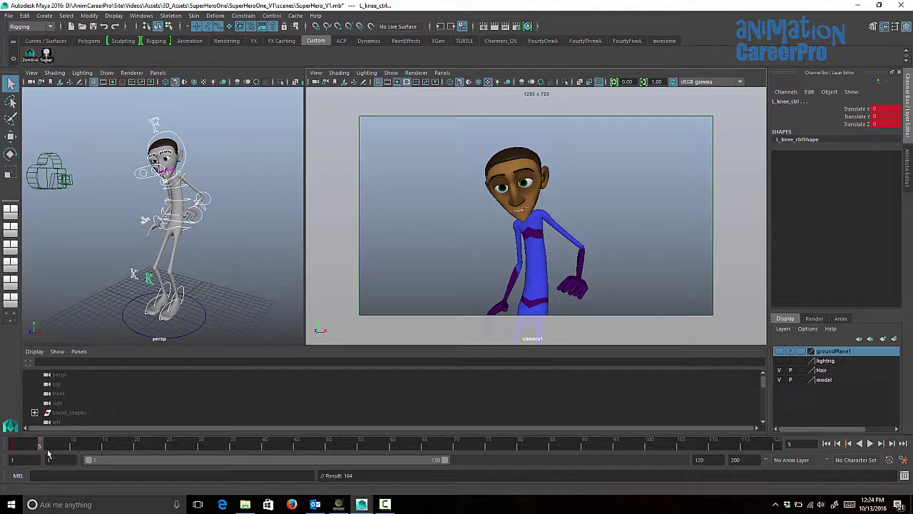
# Step: Play back and step between the keyed poses at frames 1 and 5, and go to frame 10
pyautogui.moveTo(36, 451); pyautogui.dragTo(14, 451)
pyautogui.hotkey('alt', 'v')
pyautogui.hotkey('alt', 'v')
pyautogui.press(',')
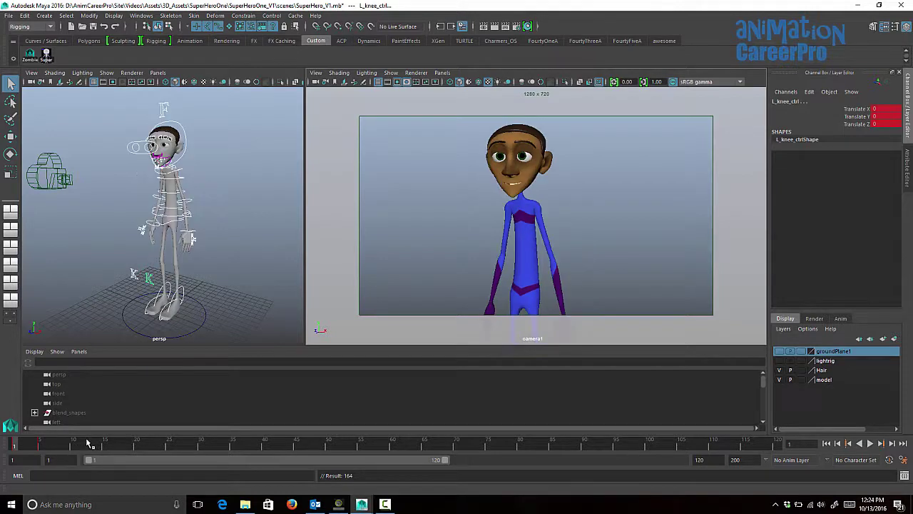
pyautogui.press('.')
pyautogui.press(',')
pyautogui.press('.')
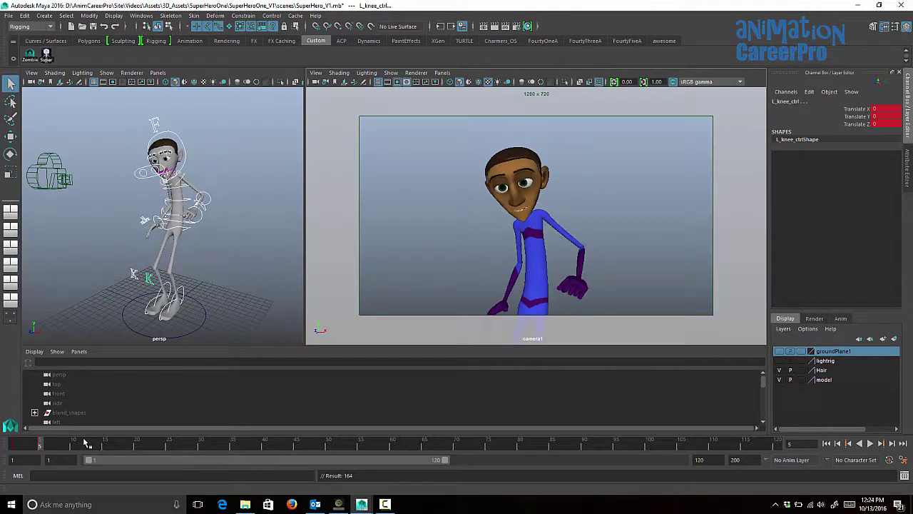
pyautogui.press('.')
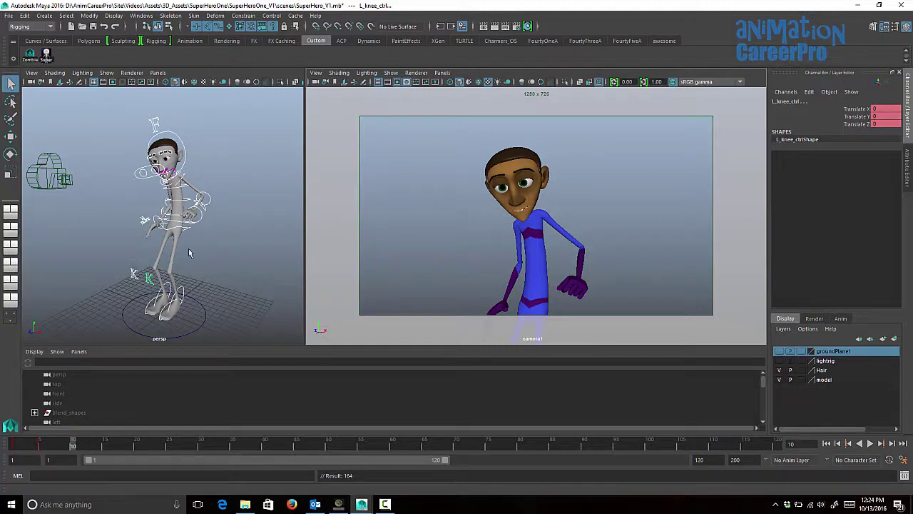
# Step: Try zeroing the upper body control's X rotation, undo it, and raise the control and shift it forward
pyautogui.keyDown('alt'); pyautogui.moveTo(190, 253); pyautogui.dragTo(220, 243); pyautogui.keyUp('alt')
pyautogui.scroll(4, 219, 243)
pyautogui.click(191, 229)
pyautogui.click(883, 132)
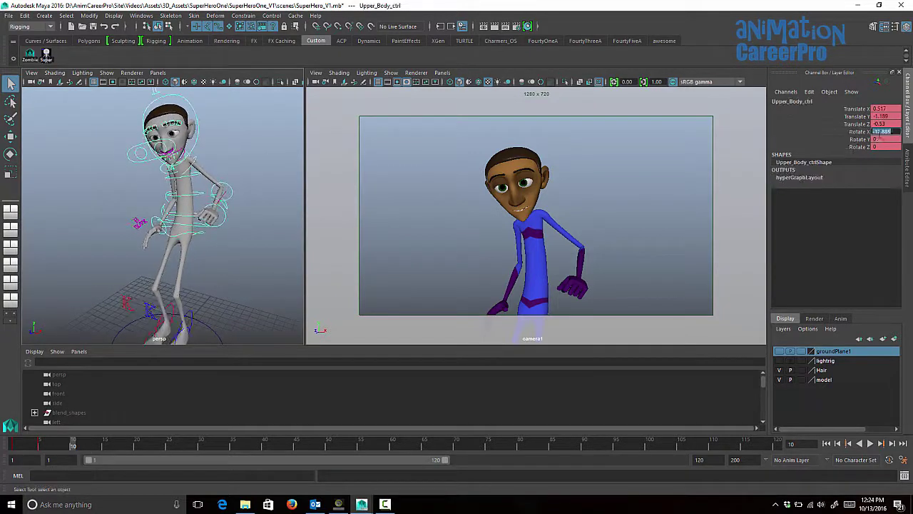
pyautogui.write('0')
pyautogui.press('Return')
pyautogui.click(825, 131)
pyautogui.press('w')
pyautogui.hotkey('ctrl', 'z')
pyautogui.moveTo(184, 177); pyautogui.dragTo(184, 168)
pyautogui.moveTo(157, 224); pyautogui.dragTo(151, 226)
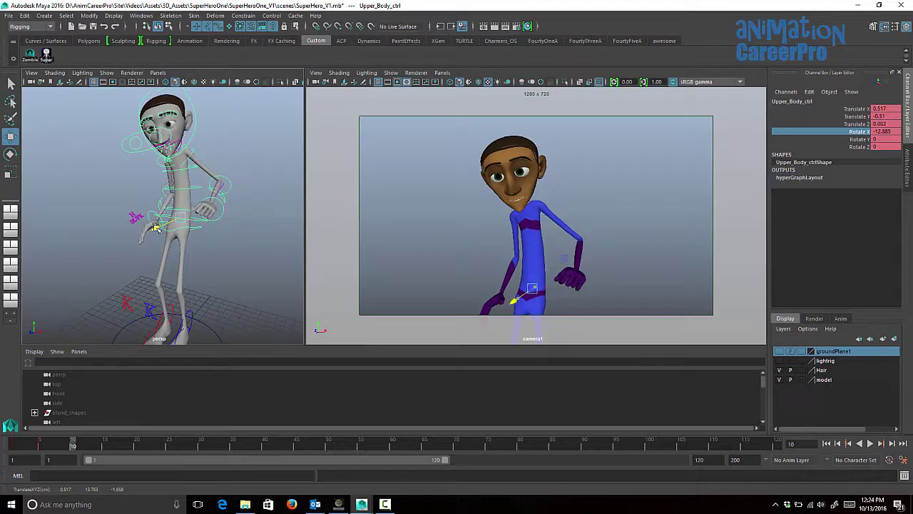
# Step: Select the spine controls and reset their X, Y and Z rotations to 0
pyautogui.keyDown('alt'); pyautogui.moveTo(211, 229); pyautogui.dragTo(145, 220); pyautogui.keyUp('alt')
pyautogui.click(163, 168)
pyautogui.keyDown('shift'); pyautogui.click(164, 188); pyautogui.keyUp('shift')
pyautogui.keyDown('shift'); pyautogui.click(166, 200); pyautogui.keyUp('shift')
pyautogui.moveTo(878, 132); pyautogui.dragTo(889, 151)
pyautogui.write('0')
pyautogui.press('Return')
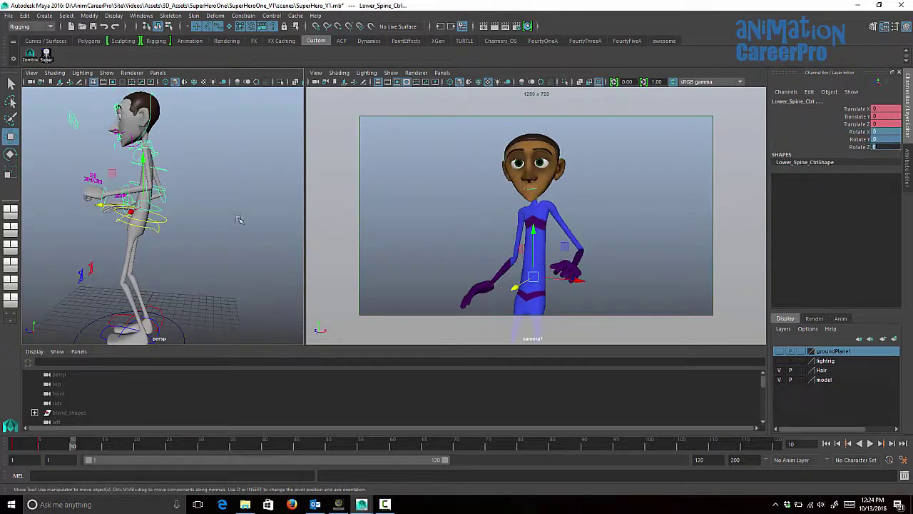
# Step: Zero the upper body control's translation and rotation, and move it to about -0.5 in Y and 2.2 in Z
pyautogui.keyDown('alt'); pyautogui.moveTo(240, 219); pyautogui.dragTo(250, 221); pyautogui.keyUp('alt')
pyautogui.click(170, 217)
pyautogui.moveTo(879, 109); pyautogui.dragTo(893, 152)
pyautogui.write('0')
pyautogui.moveTo(95, 215); pyautogui.dragTo(80, 216)
pyautogui.moveTo(124, 170); pyautogui.dragTo(124, 174)
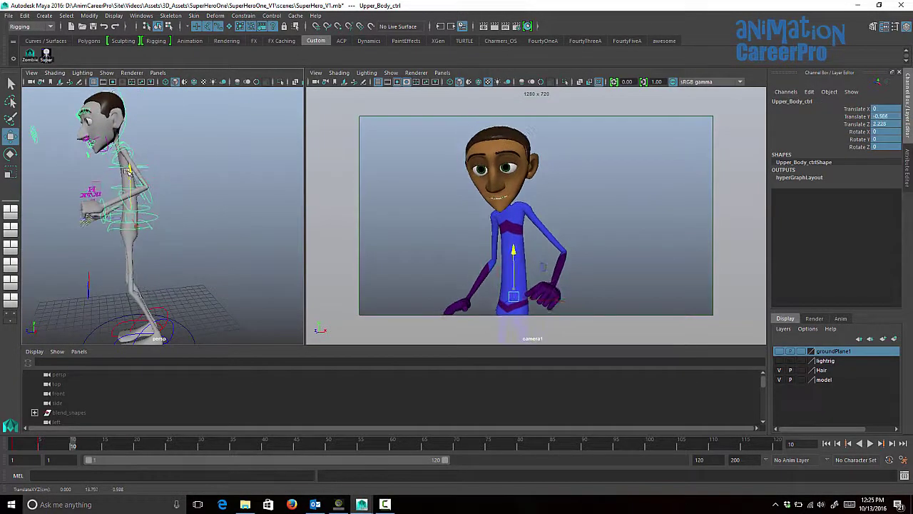
# Step: Move the right foot control forward so the character takes a step
pyautogui.keyDown('alt'); pyautogui.moveTo(172, 239); pyautogui.dragTo(192, 247); pyautogui.keyUp('alt')
pyautogui.click(147, 283)
pyautogui.press('q')
pyautogui.click(141, 286)
pyautogui.press('w')
pyautogui.moveTo(134, 296); pyautogui.dragTo(107, 292)
pyautogui.keyDown('alt'); pyautogui.moveTo(129, 289); pyautogui.dragTo(166, 316); pyautogui.keyUp('alt')
pyautogui.press('e')
pyautogui.keyDown('alt'); pyautogui.moveTo(214, 286); pyautogui.dragTo(153, 280); pyautogui.keyUp('alt')
# Step: Rotate the upper body control to about 11 degrees in X and adjust its Z translation
pyautogui.click(171, 193)
pyautogui.press('e')
pyautogui.moveTo(124, 156); pyautogui.dragTo(113, 170)
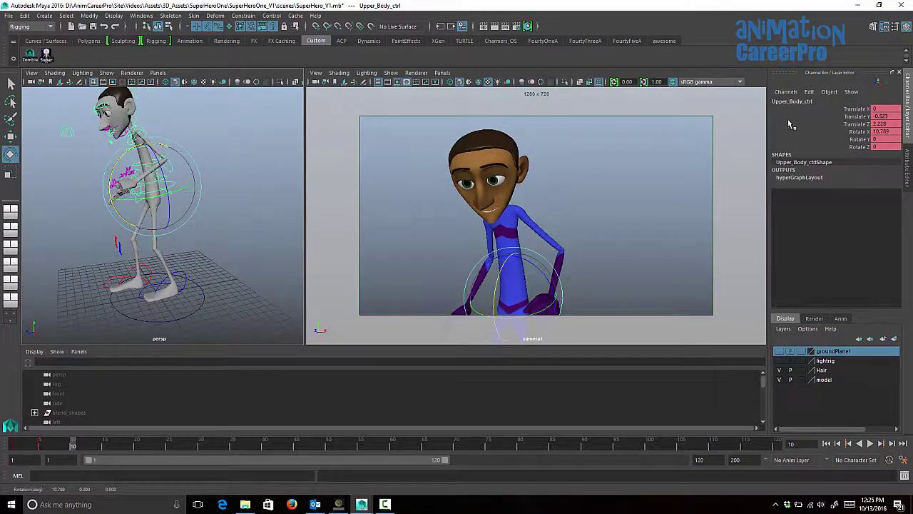
pyautogui.click(792, 124)
pyautogui.moveTo(118, 188); pyautogui.dragTo(107, 188, button='middle')
# Step: Select the spine controls and rotate them to about -6, -8 and -1 degrees in X, Y and Z
pyautogui.keyDown('alt'); pyautogui.moveTo(164, 178); pyautogui.dragTo(204, 186, button='right'); pyautogui.keyUp('alt')
pyautogui.keyDown('alt'); pyautogui.moveTo(186, 128); pyautogui.dragTo(214, 190, button='middle'); pyautogui.keyUp('alt')
pyautogui.click(213, 187)
pyautogui.keyDown('alt'); pyautogui.moveTo(214, 193); pyautogui.dragTo(224, 204); pyautogui.keyUp('alt')
pyautogui.keyDown('shift'); pyautogui.click(222, 206); pyautogui.keyUp('shift')
pyautogui.keyDown('shift'); pyautogui.click(226, 231); pyautogui.keyUp('shift')
pyautogui.press('e')
pyautogui.moveTo(488, 303); pyautogui.dragTo(508, 250)
pyautogui.moveTo(546, 285); pyautogui.dragTo(534, 302)
pyautogui.press('q')
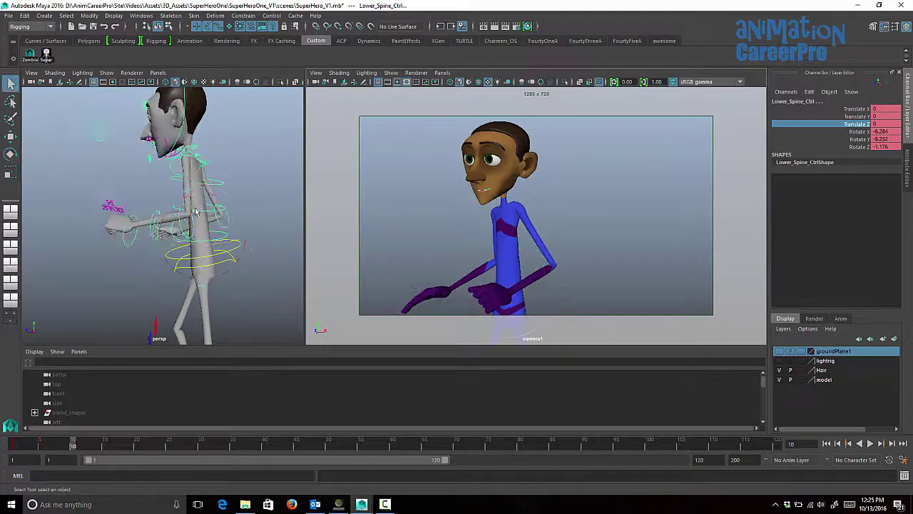
# Step: Lower the right arm, rotating its elbow control to about 40 degrees in Y
pyautogui.keyDown('alt'); pyautogui.moveTo(221, 211); pyautogui.dragTo(197, 208); pyautogui.keyUp('alt')
pyautogui.click(188, 157)
pyautogui.press('e')
pyautogui.click(228, 202)
pyautogui.moveTo(219, 171); pyautogui.dragTo(260, 184)
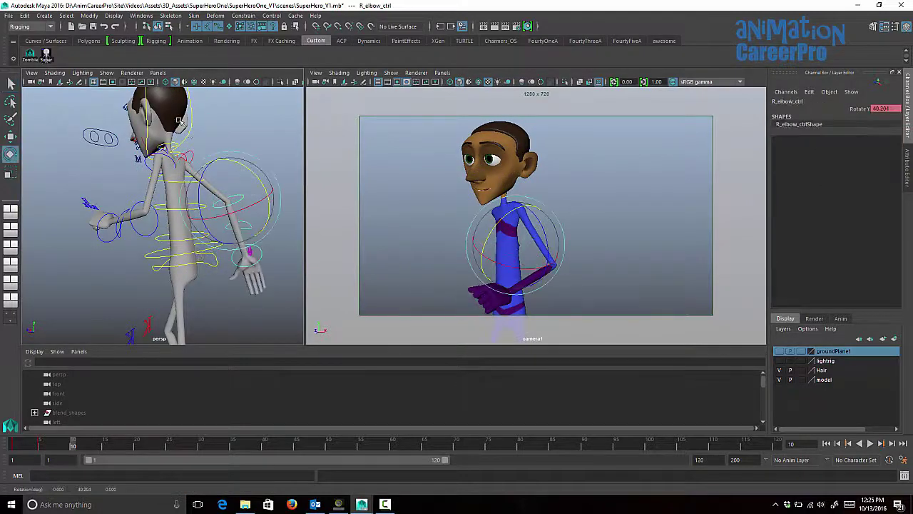
# Step: Rotate the head control to turn the face slightly toward the camera
pyautogui.click(190, 123)
pyautogui.moveTo(491, 178); pyautogui.dragTo(509, 180)
pyautogui.press('q')
# Step: Rotate the arm controls to swing the right arm behind the body and lift the bent left arm in front
pyautogui.click(226, 215)
pyautogui.press('e')
pyautogui.keyDown('alt'); pyautogui.moveTo(207, 180); pyautogui.dragTo(194, 194); pyautogui.keyUp('alt')
pyautogui.press('q')
pyautogui.click(219, 190)
pyautogui.press('e')
pyautogui.moveTo(207, 157); pyautogui.dragTo(139, 219)
pyautogui.press('q')
pyautogui.click(173, 190)
pyautogui.press('e')
pyautogui.press('q')
# Step: Refine the right arm's backward pose by rotating its elbow and wrist controls
pyautogui.click(178, 141)
pyautogui.press('e')
pyautogui.click(258, 180)
pyautogui.moveTo(263, 154); pyautogui.dragTo(249, 154)
pyautogui.click(293, 275)
pyautogui.moveTo(510, 229); pyautogui.dragTo(496, 215)
pyautogui.press('q')
# Step: Rotate the left elbow and shoulder controls to extend the forearm forward
pyautogui.keyDown('alt'); pyautogui.moveTo(158, 227); pyautogui.dragTo(252, 231); pyautogui.keyUp('alt')
pyautogui.click(177, 240)
pyautogui.press('e')
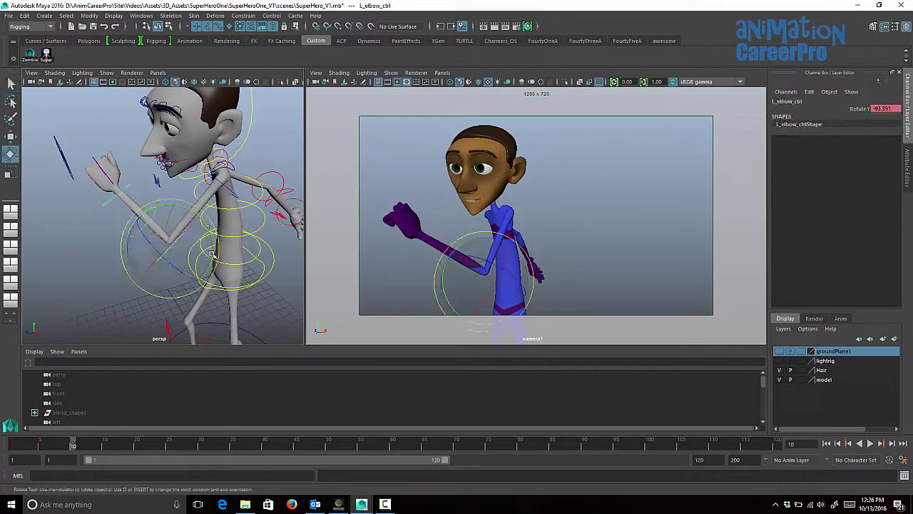
pyautogui.moveTo(127, 220); pyautogui.dragTo(130, 269)
pyautogui.click(230, 189)
pyautogui.moveTo(205, 217); pyautogui.dragTo(218, 244)
pyautogui.press('q')
# Step: Rotate the left wrist control to turn the palm upward
pyautogui.click(84, 277)
pyautogui.press('e')
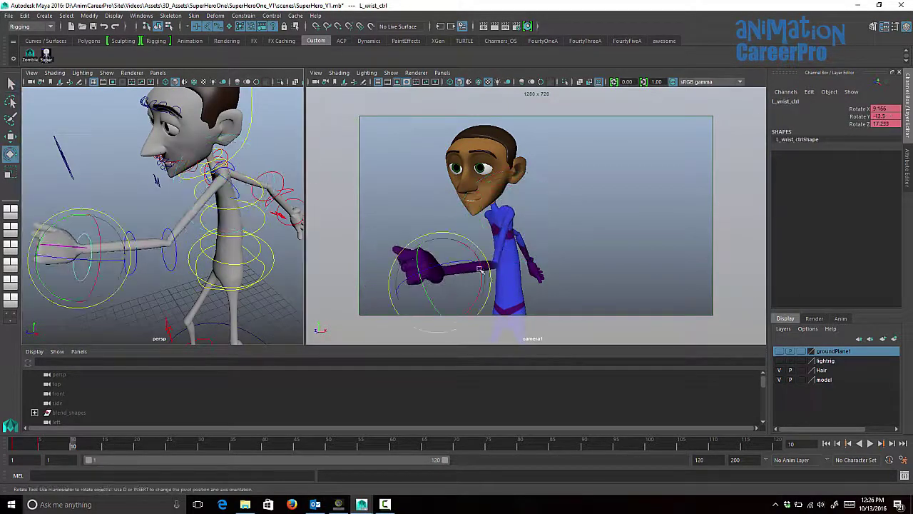
pyautogui.moveTo(477, 272); pyautogui.dragTo(367, 288)
pyautogui.press('q')
# Step: Reset the left hand's finger curls to 0, and curl the middle, ring and pinky fingers, the pinky to about 2.7
pyautogui.click(74, 301)
pyautogui.moveTo(881, 110); pyautogui.dragTo(841, 132)
pyautogui.write('0')
pyautogui.press('Return')
pyautogui.moveTo(511, 227); pyautogui.dragTo(532, 227, button='middle')
pyautogui.moveTo(828, 124); pyautogui.dragTo(810, 139)
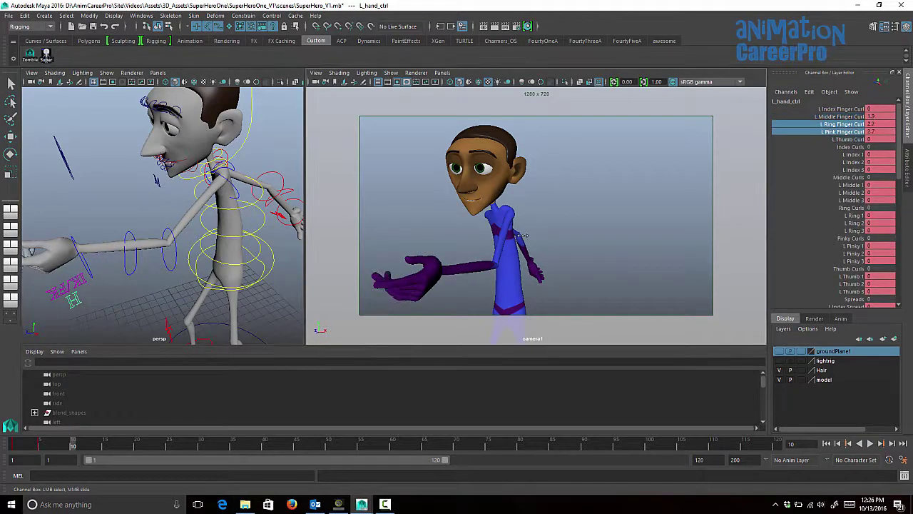
# Step: Adjust the left wrist and twist the left forearm control to about -23 degrees in X
pyautogui.click(82, 264)
pyautogui.press('e')
pyautogui.moveTo(82, 264); pyautogui.dragTo(175, 239)
pyautogui.press('q')
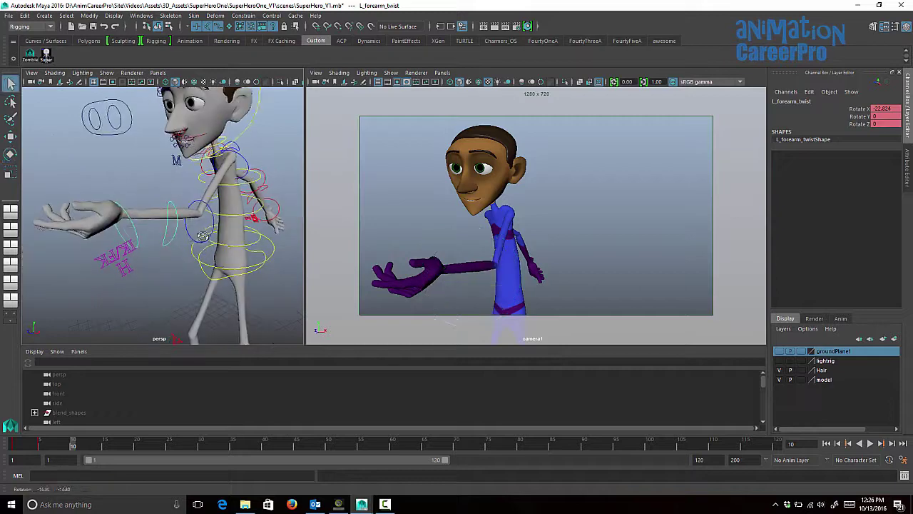
# Step: Rotate the head control to tilt the head upward
pyautogui.click(257, 116)
pyautogui.press('e')
pyautogui.moveTo(214, 129); pyautogui.dragTo(227, 123)
pyautogui.press('q')
# Step: Reset the left clavicle control's X, Y and Z translation to 0 and clear the selection
pyautogui.click(242, 149)
pyautogui.moveTo(885, 109); pyautogui.dragTo(885, 124)
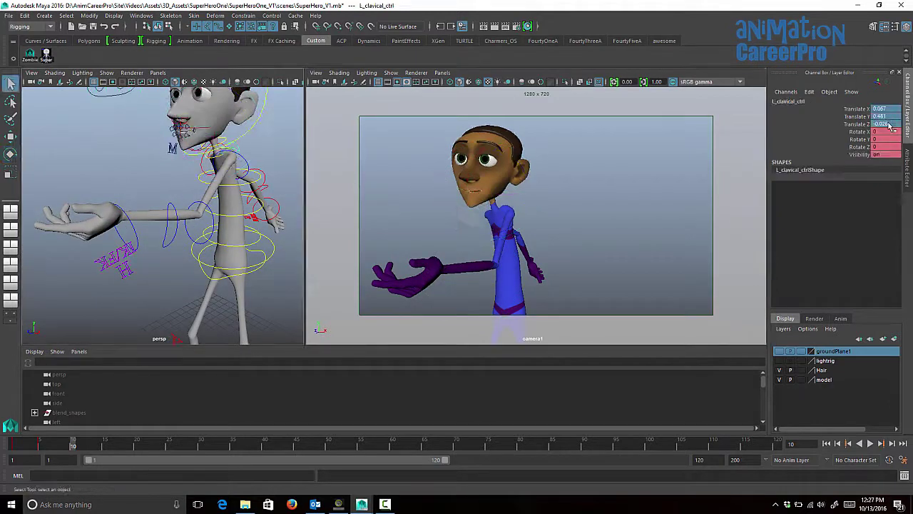
pyautogui.write('0')
pyautogui.press('Return')
pyautogui.keyDown('alt'); pyautogui.moveTo(250, 249); pyautogui.dragTo(261, 239); pyautogui.keyUp('alt')
pyautogui.click(617, 242)
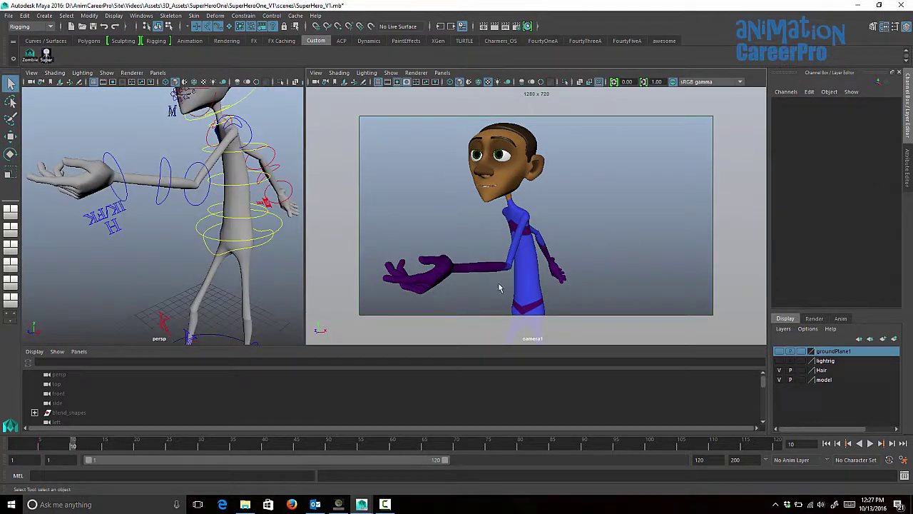
# Step: Select all the rig controls with the Super shelf button and key the full-body pose at frame 10
pyautogui.keyDown('alt'); pyautogui.moveTo(206, 226); pyautogui.dragTo(142, 184, button='right'); pyautogui.keyUp('alt')
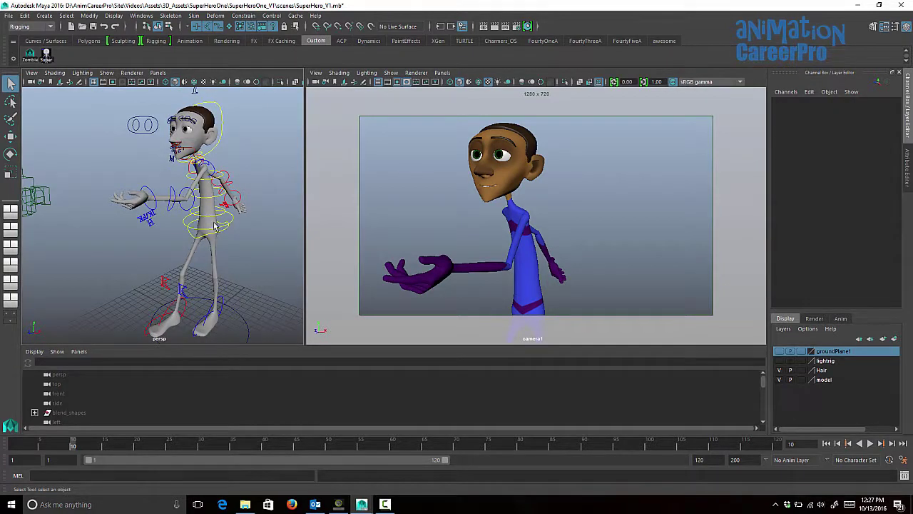
pyautogui.keyDown('alt'); pyautogui.moveTo(217, 214); pyautogui.dragTo(221, 212); pyautogui.keyUp('alt')
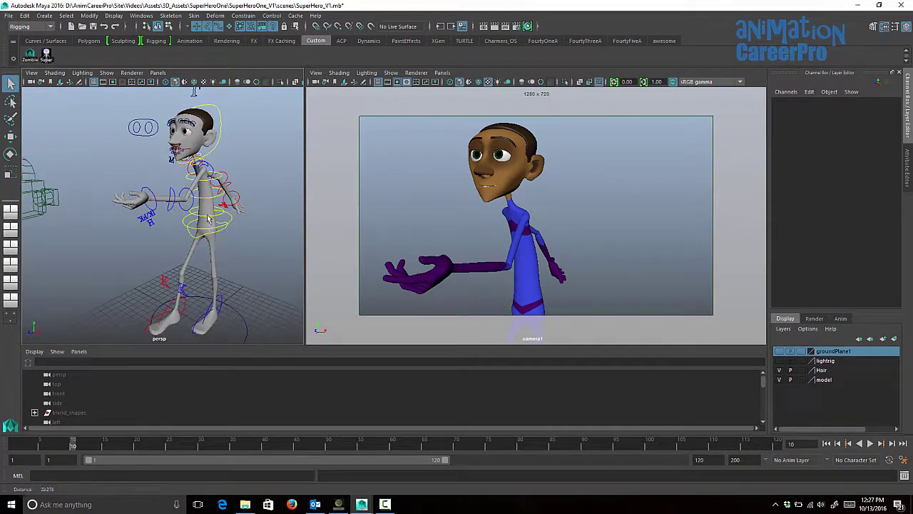
pyautogui.click(47, 57)
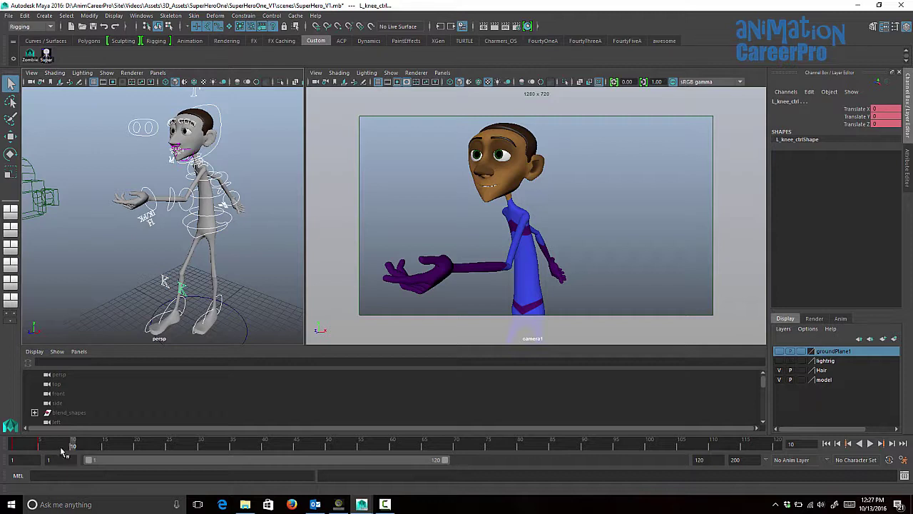
pyautogui.keyDown('alt'); pyautogui.moveTo(223, 202); pyautogui.dragTo(195, 198); pyautogui.keyUp('alt')
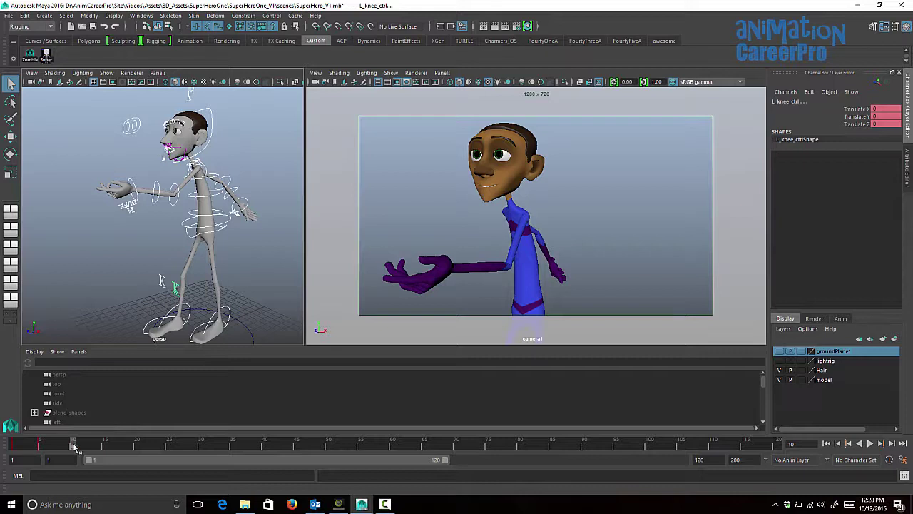
pyautogui.keyDown('alt'); pyautogui.moveTo(185, 214); pyautogui.dragTo(149, 173); pyautogui.keyUp('alt')
pyautogui.click(148, 171)
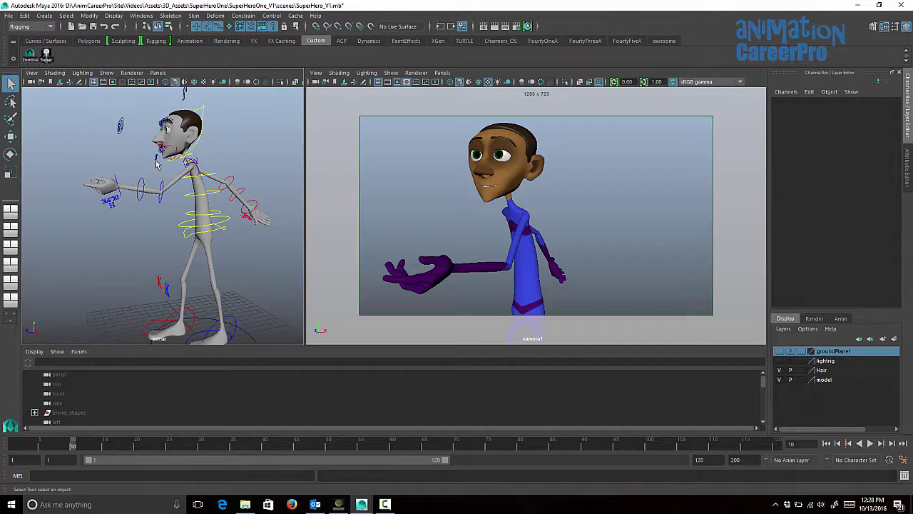
pyautogui.click(46, 54)
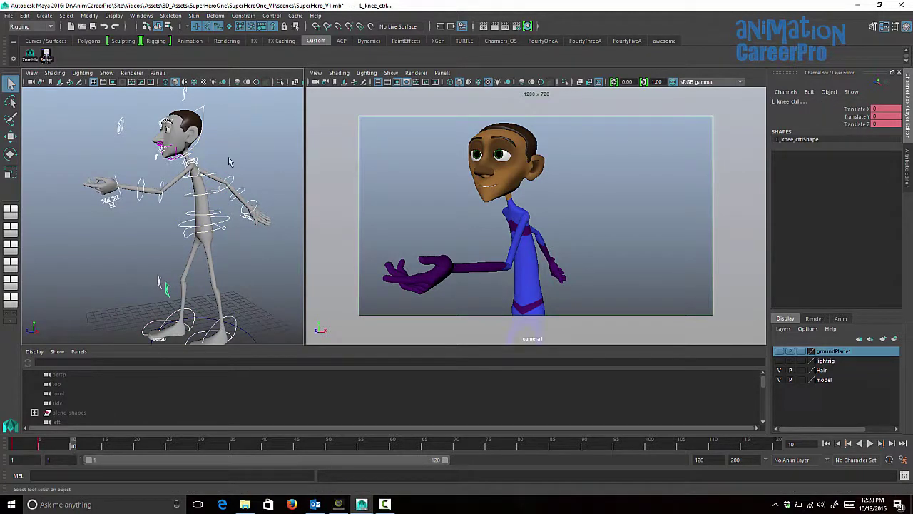
pyautogui.keyDown('alt'); pyautogui.moveTo(240, 136); pyautogui.dragTo(222, 189); pyautogui.keyUp('alt')
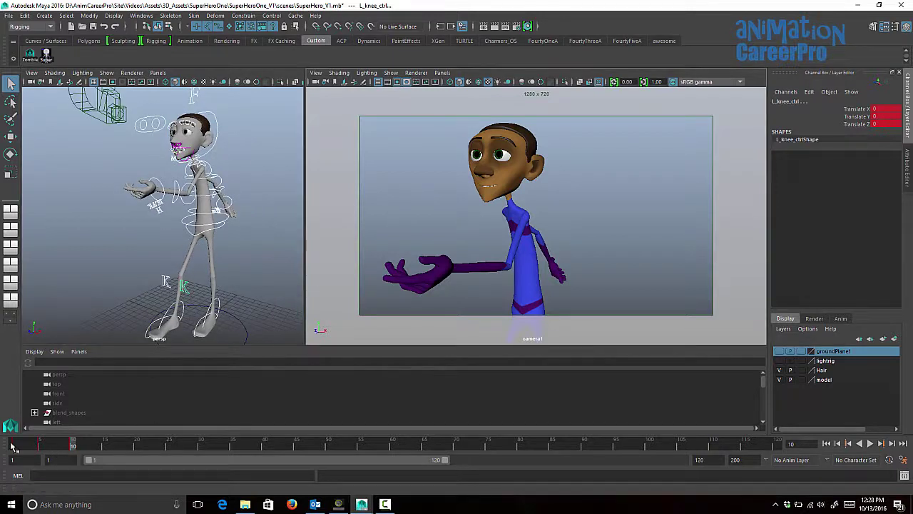
# Step: Review the animation by stepping through the keyed poses from frame 1 to 10 and playing it back
pyautogui.moveTo(12, 444); pyautogui.dragTo(20, 460)
pyautogui.press('.')
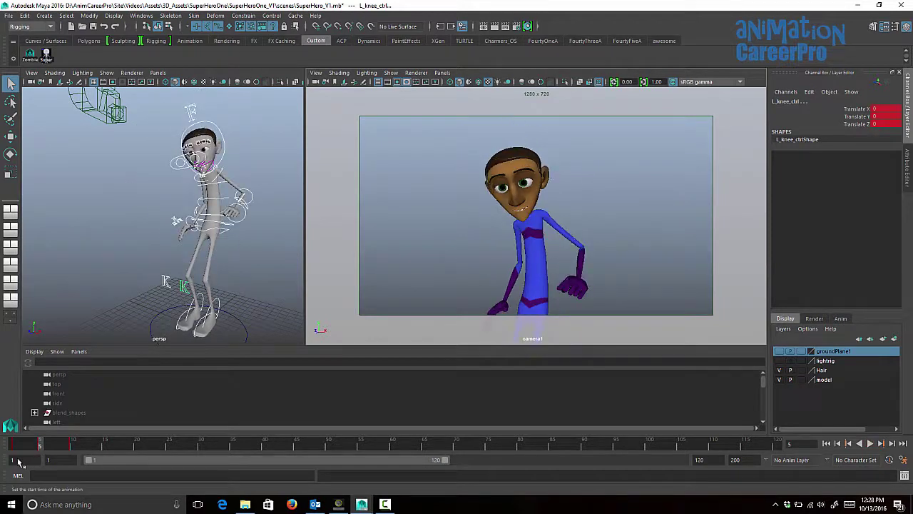
pyautogui.press('.')
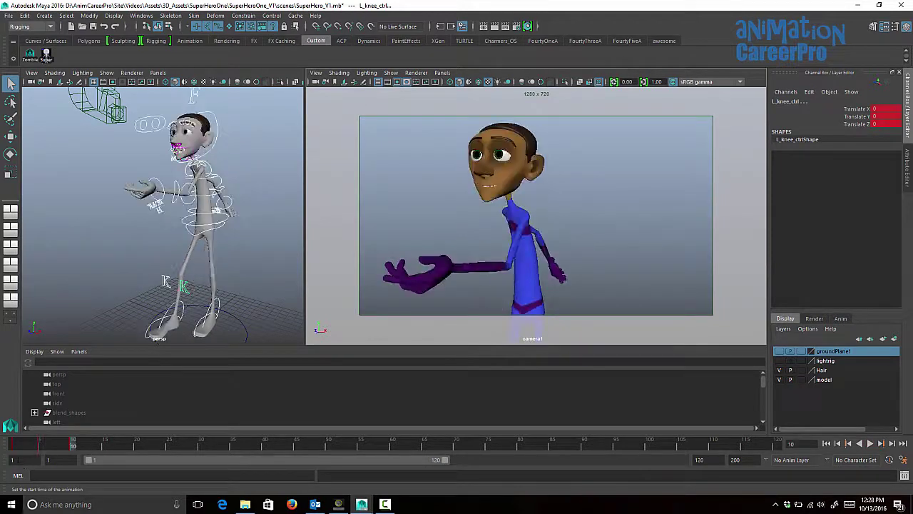
pyautogui.hotkey('alt', 'v')
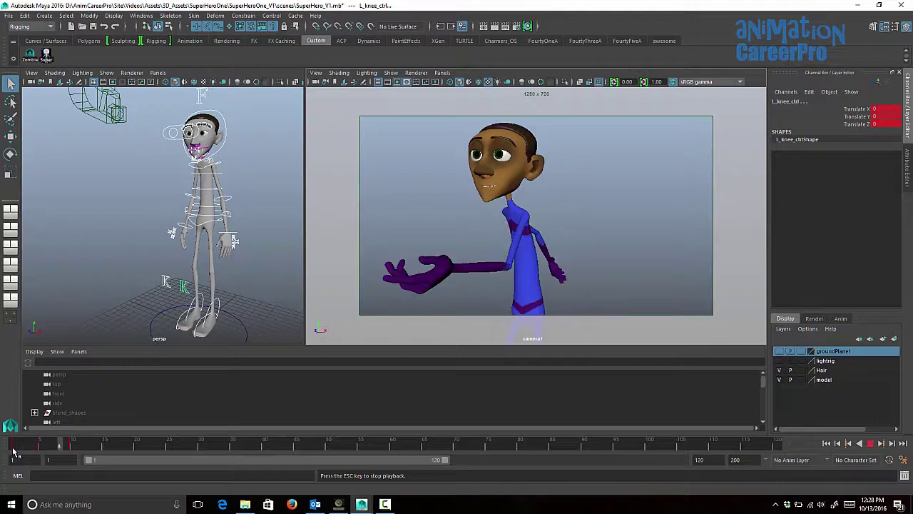
pyautogui.press('Escape')
# Step: Clear the selection and reselect all the rig controls with the Super shelf button
pyautogui.click(82, 207)
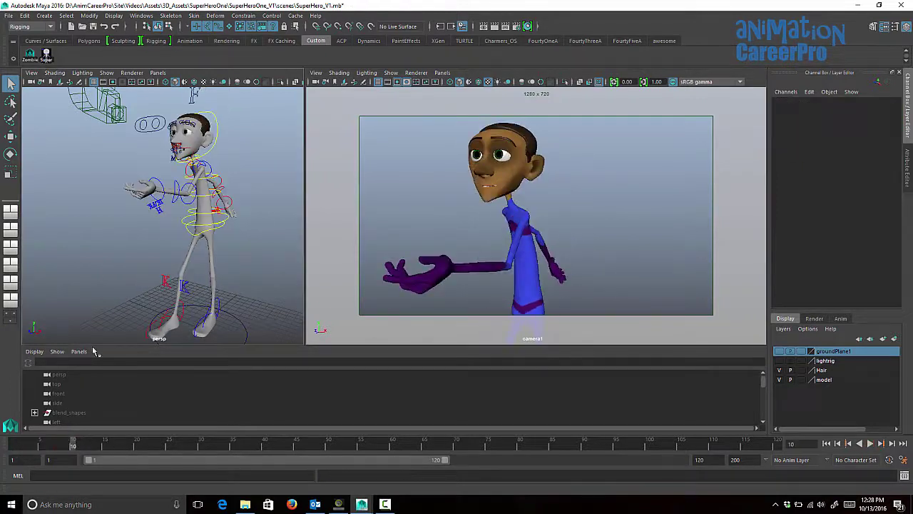
pyautogui.click(50, 58)
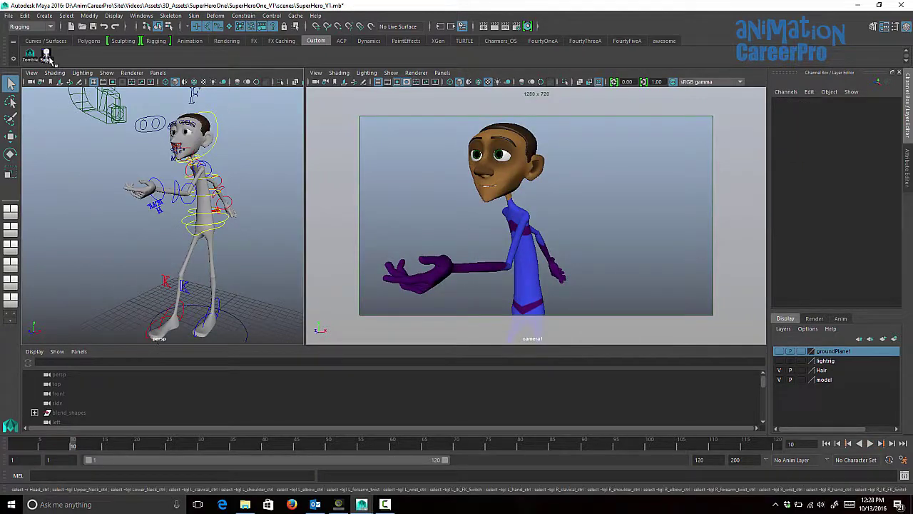
pyautogui.click(49, 57)
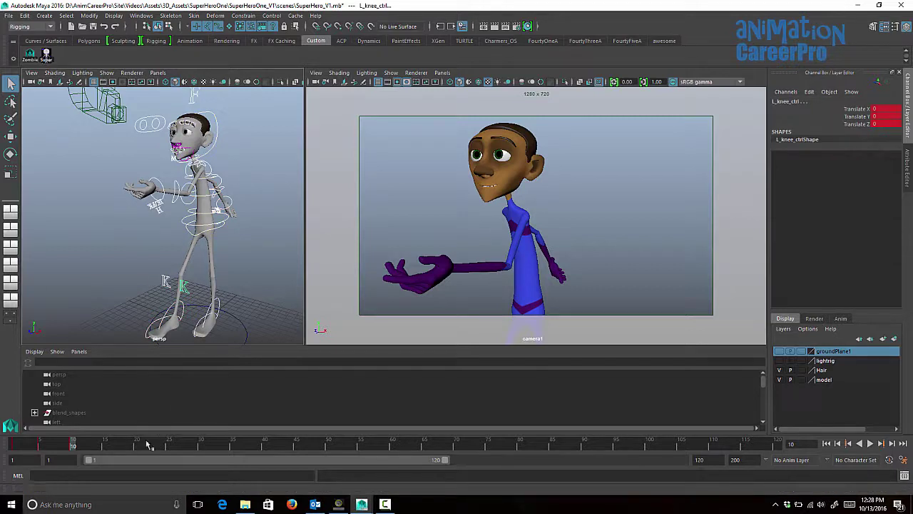
# Step: Move the pose key at frame 5 to frame 3 and play the animation to check the new timing
pyautogui.hotkey('alt', 'v')
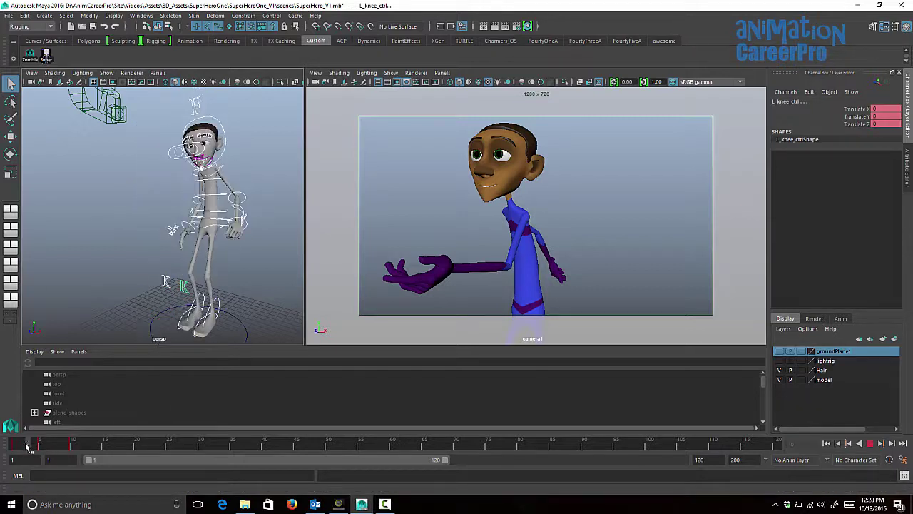
pyautogui.click(40, 448)
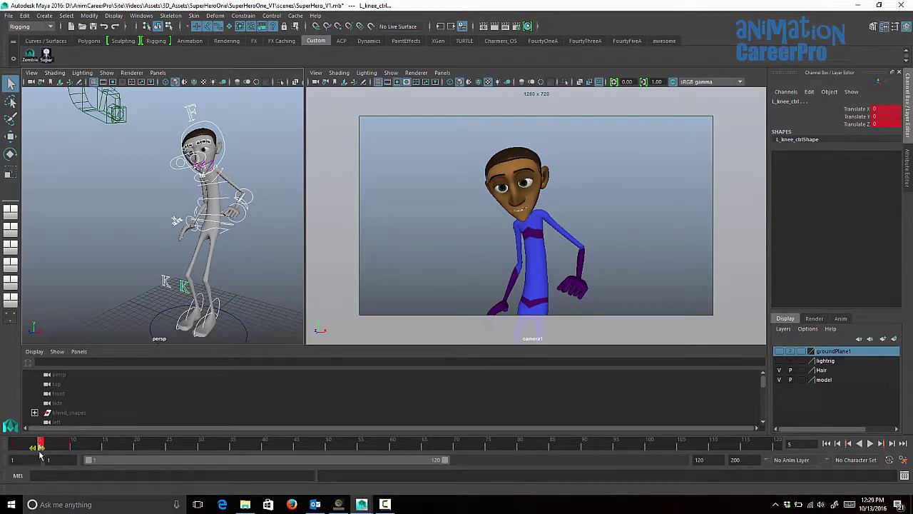
pyautogui.moveTo(38, 447); pyautogui.dragTo(16, 451)
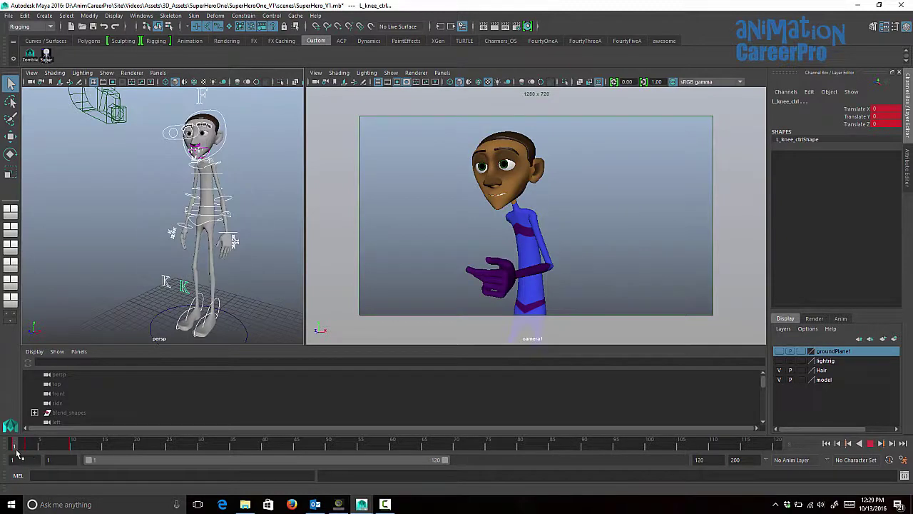
pyautogui.hotkey('alt', 'v')
pyautogui.hotkey('alt', 'v')
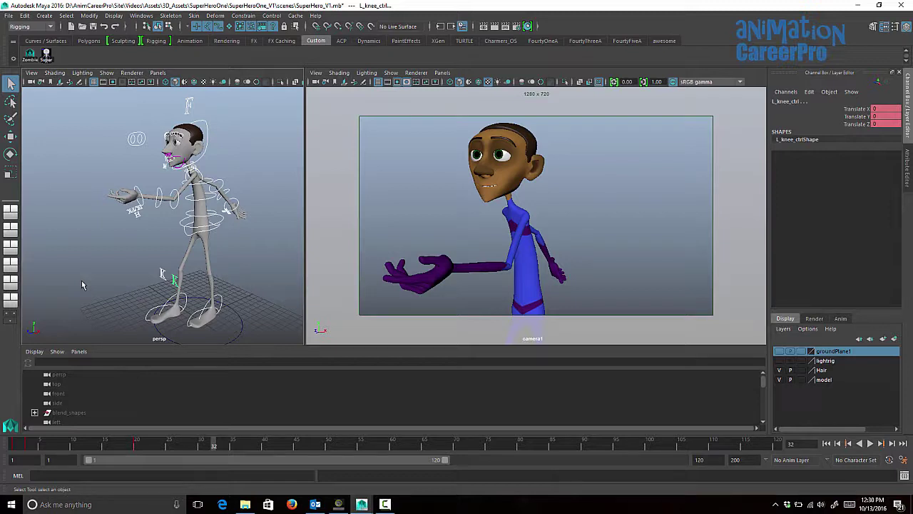
# Step: Clear the selection at frame 12, reselect all the rig controls with the Super shelf button, and move the frame 12 pose key to frame 9
pyautogui.click(85, 446)
pyautogui.click(112, 312)
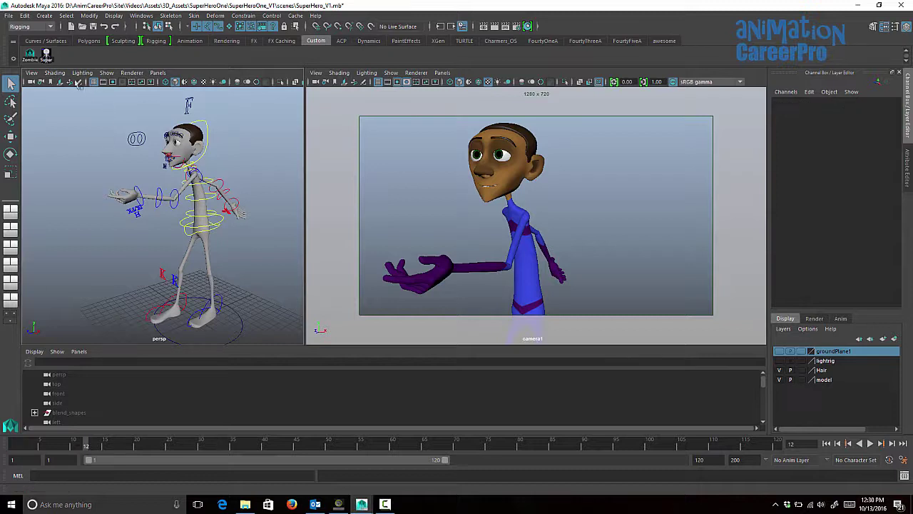
pyautogui.click(48, 59)
pyautogui.keyDown('shift'); pyautogui.click(85, 447); pyautogui.keyUp('shift')
pyautogui.moveTo(85, 447); pyautogui.dragTo(64, 454)
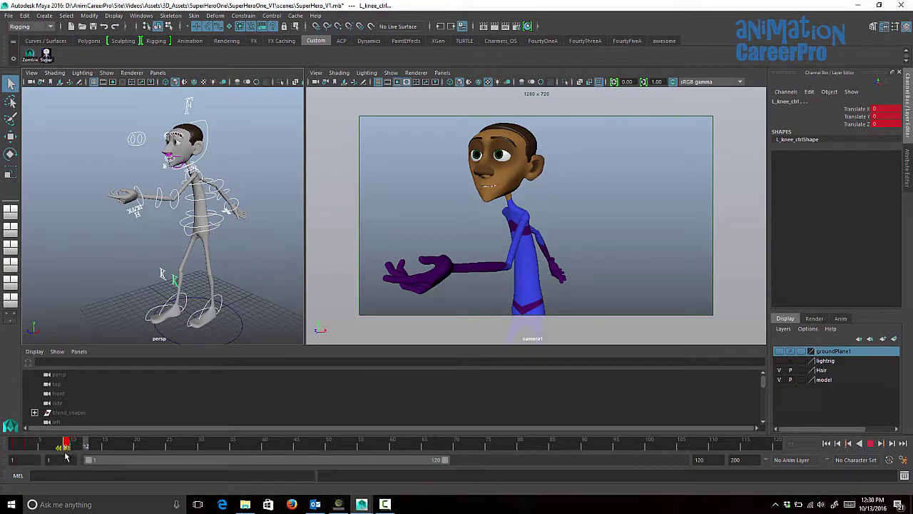
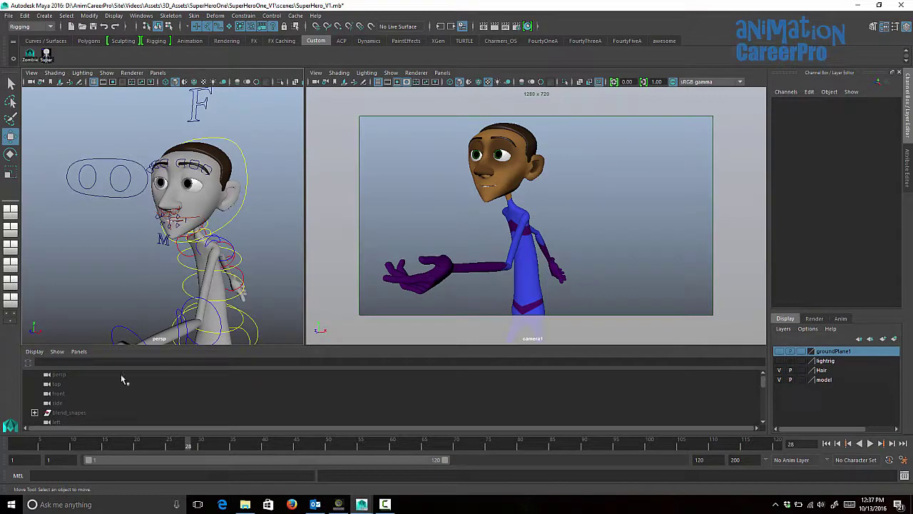
# Step: Select the face and mouth controls to examine their attributes up close, and undo the mouth control's test rotation
pyautogui.click(116, 197)
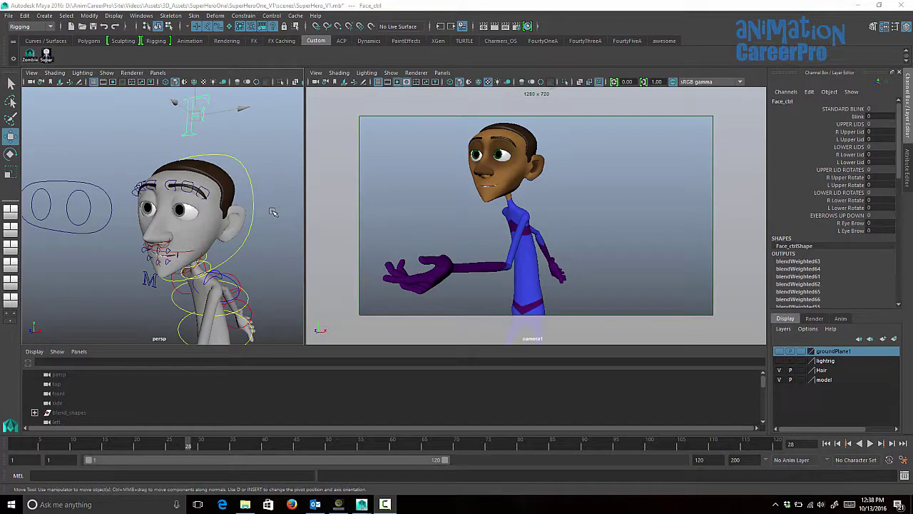
pyautogui.keyDown('alt'); pyautogui.moveTo(264, 220); pyautogui.dragTo(199, 222); pyautogui.keyUp('alt')
pyautogui.keyDown('alt'); pyautogui.moveTo(199, 222); pyautogui.dragTo(256, 204, button='middle'); pyautogui.keyUp('alt')
pyautogui.keyDown('alt'); pyautogui.moveTo(256, 203); pyautogui.dragTo(204, 221, button='right'); pyautogui.keyUp('alt')
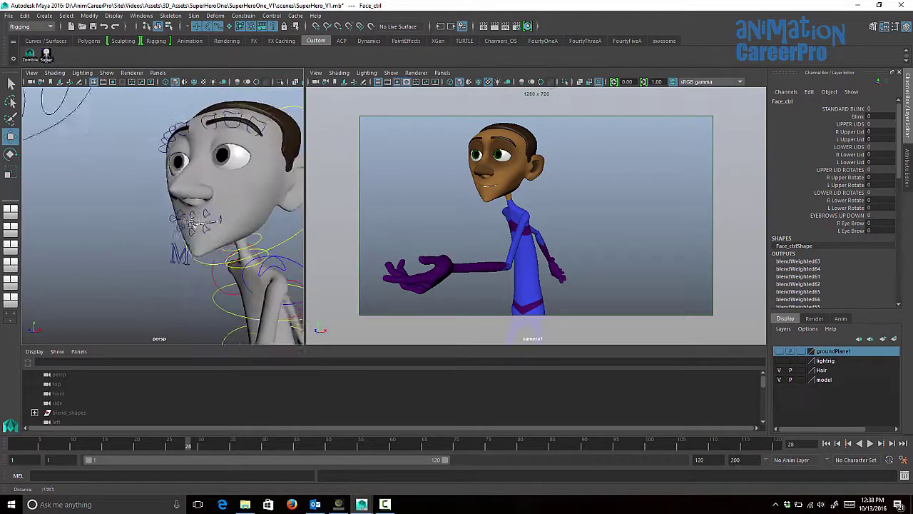
pyautogui.keyDown('alt'); pyautogui.moveTo(203, 220); pyautogui.dragTo(177, 227); pyautogui.keyUp('alt')
pyautogui.keyDown('alt'); pyautogui.moveTo(177, 227); pyautogui.dragTo(206, 235, button='right'); pyautogui.keyUp('alt')
pyautogui.click(146, 291)
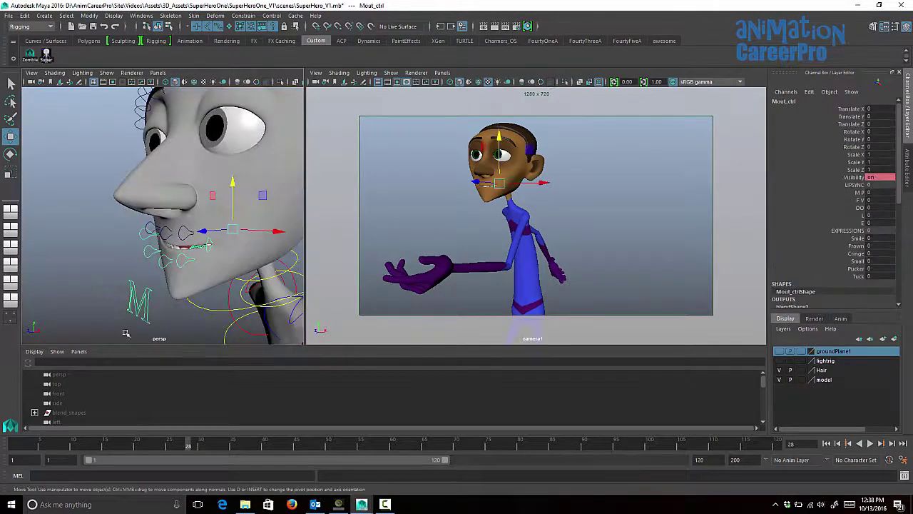
pyautogui.keyDown('alt'); pyautogui.moveTo(230, 165); pyautogui.dragTo(177, 204); pyautogui.keyUp('alt')
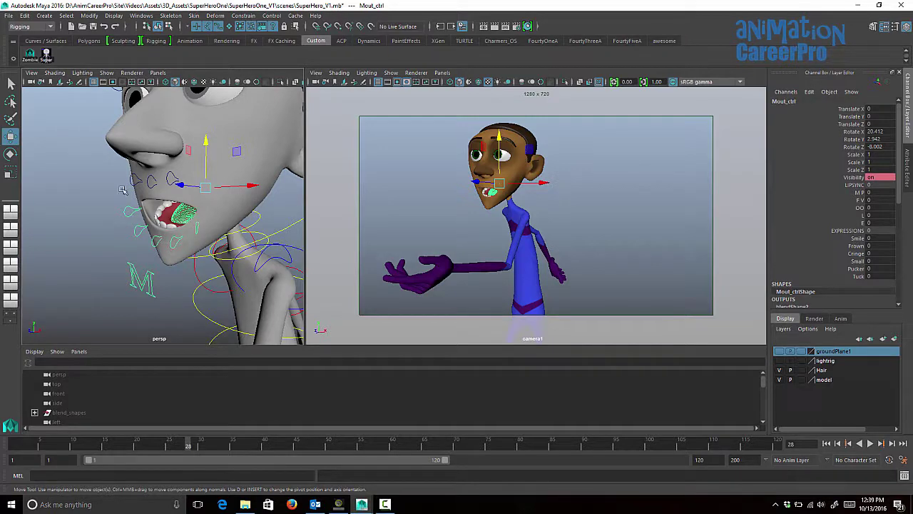
pyautogui.hotkey('ctrl', 'z')
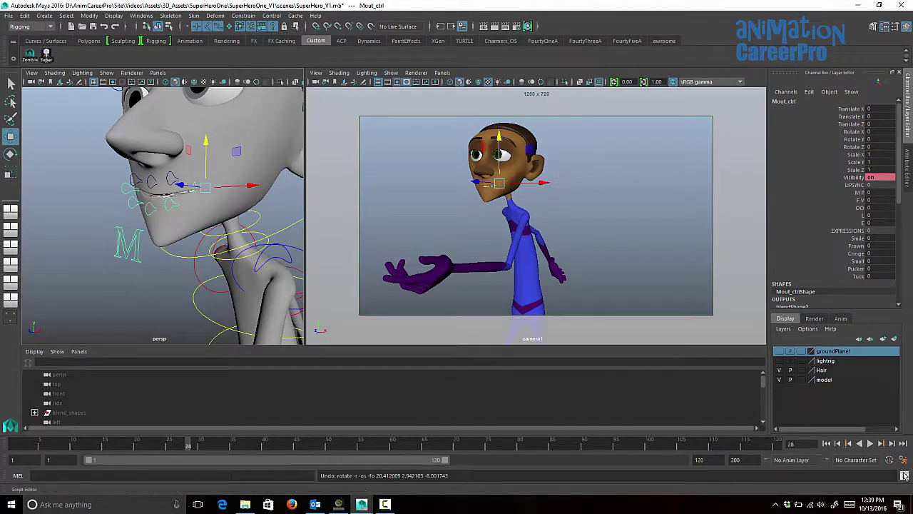
# Step: Open the Script Editor and clear all of its contents
pyautogui.click(904, 476)
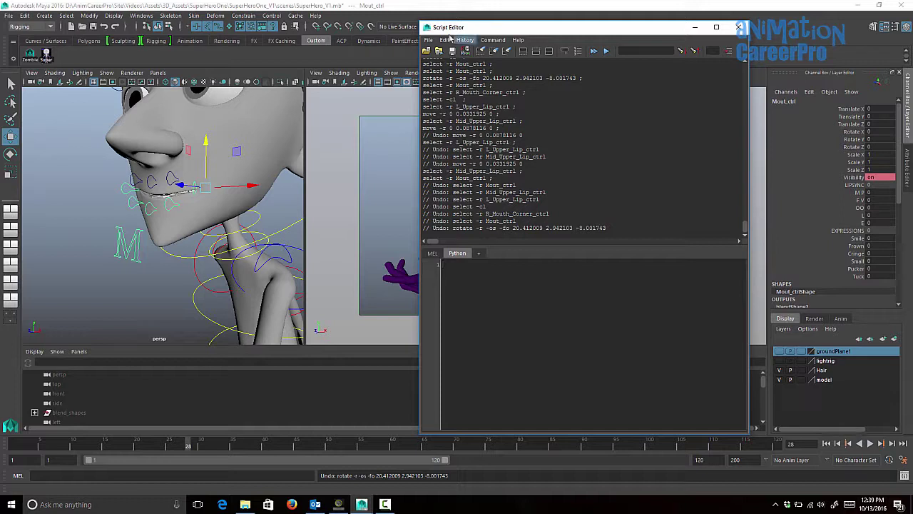
pyautogui.click(444, 41)
pyautogui.click(471, 177)
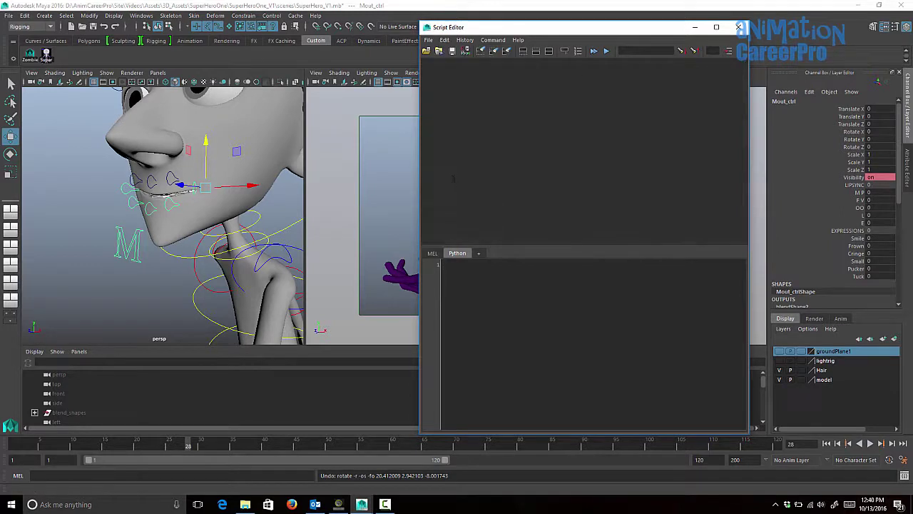
# Step: Select all upper lip, lower lip and mouth corner controls, plus the M-shaped mouth control, so the Script Editor records the selection
pyautogui.click(131, 176)
pyautogui.press('q')
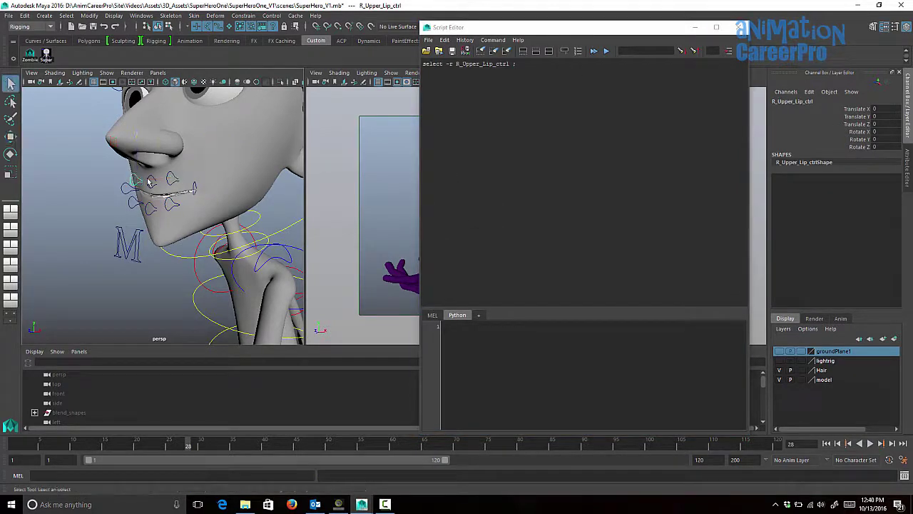
pyautogui.keyDown('shift'); pyautogui.click(152, 180); pyautogui.keyUp('shift')
pyautogui.keyDown('shift'); pyautogui.click(172, 177); pyautogui.keyUp('shift')
pyautogui.keyDown('shift'); pyautogui.click(194, 187); pyautogui.keyUp('shift')
pyautogui.keyDown('shift'); pyautogui.click(172, 204); pyautogui.keyUp('shift')
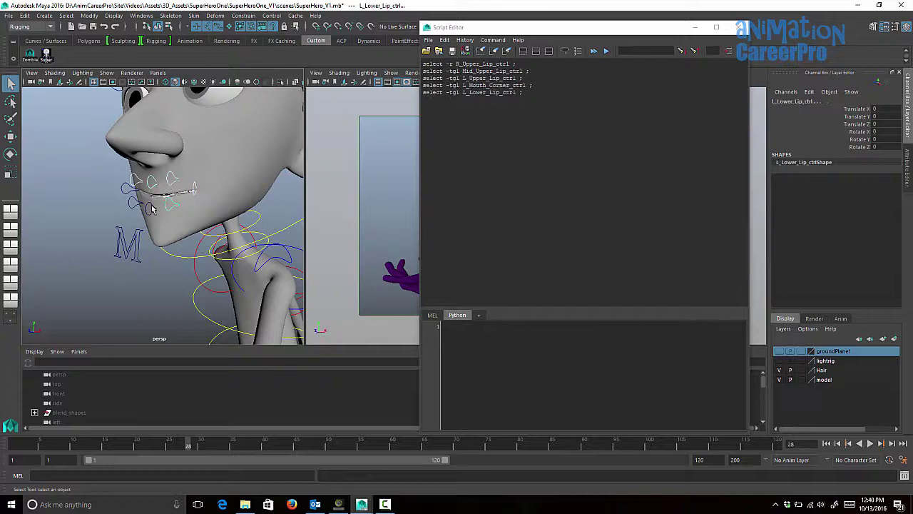
pyautogui.keyDown('shift'); pyautogui.click(151, 207); pyautogui.keyUp('shift')
pyautogui.keyDown('shift'); pyautogui.click(129, 199); pyautogui.keyUp('shift')
pyautogui.keyDown('shift'); pyautogui.click(126, 191); pyautogui.keyUp('shift')
pyautogui.keyDown('shift'); pyautogui.click(128, 242); pyautogui.keyUp('shift')
# Step: Save the recorded mouth selection commands to the Custom shelf as a MEL button
pyautogui.moveTo(501, 121); pyautogui.dragTo(424, 64)
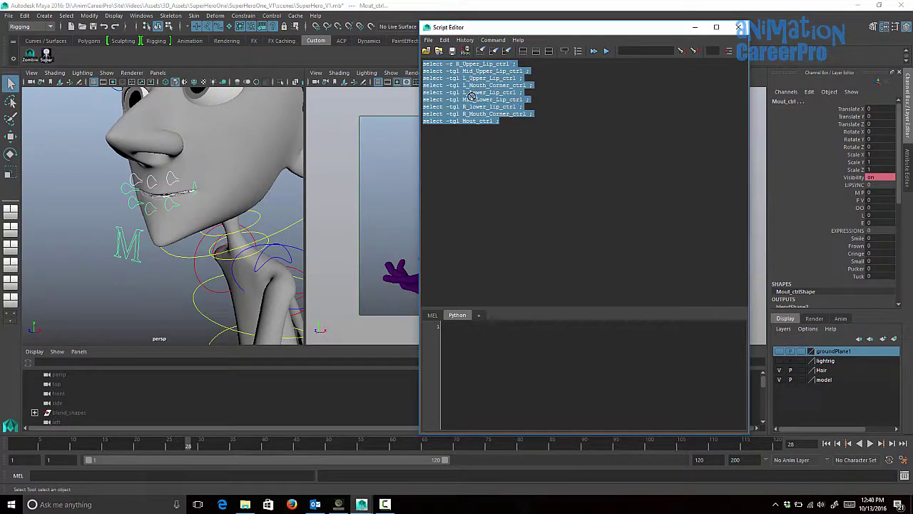
pyautogui.moveTo(323, 60); pyautogui.dragTo(323, 60, button='middle')
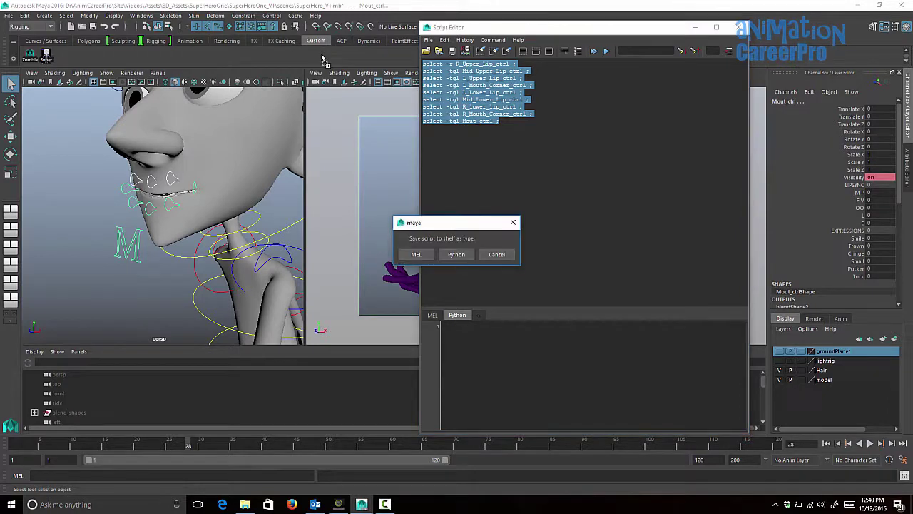
pyautogui.click(404, 261)
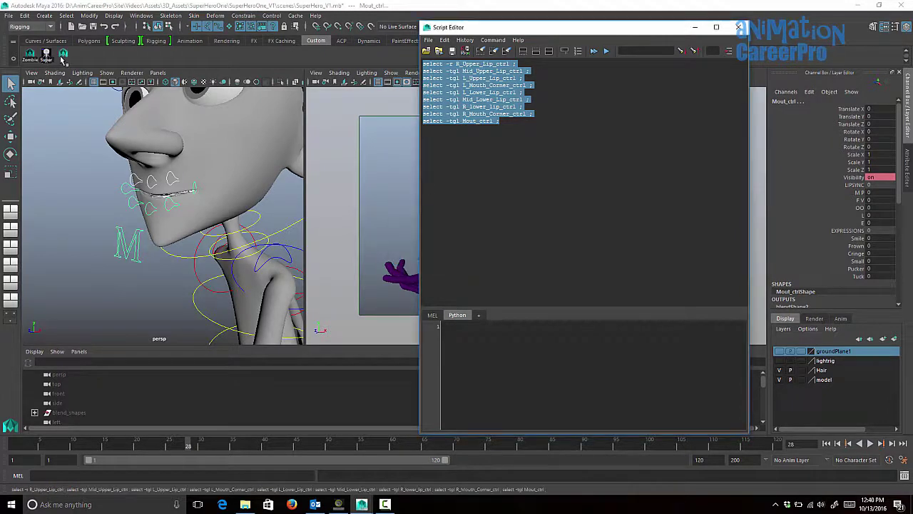
# Step: Label the new mouth selection shelf button "Mouth" in the Shelf Editor and save all shelves
pyautogui.rightClick(64, 55)
pyautogui.click(78, 71)
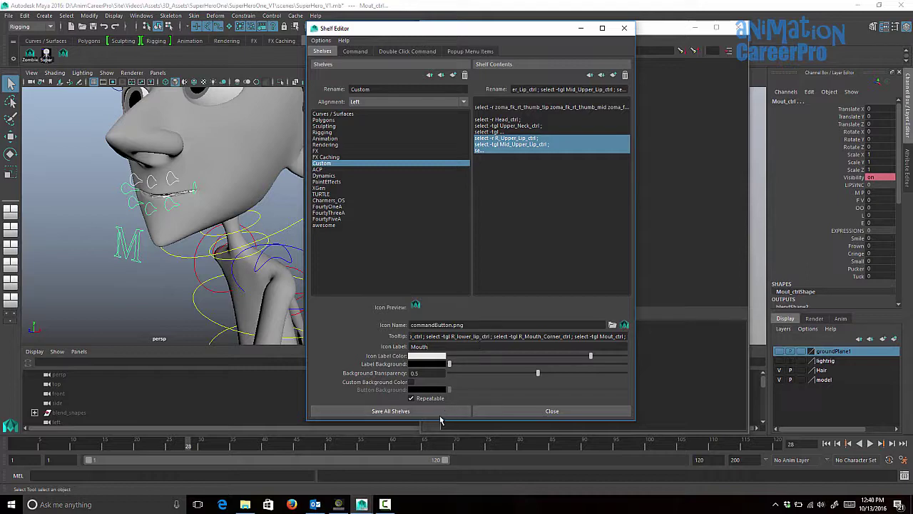
pyautogui.click(612, 326)
pyautogui.press('Escape')
pyautogui.doubleClick(436, 347)
pyautogui.click(390, 410)
# Step: Clear the selection and test the Mouth shelf button by reselecting all the mouth controls with it
pyautogui.click(110, 147)
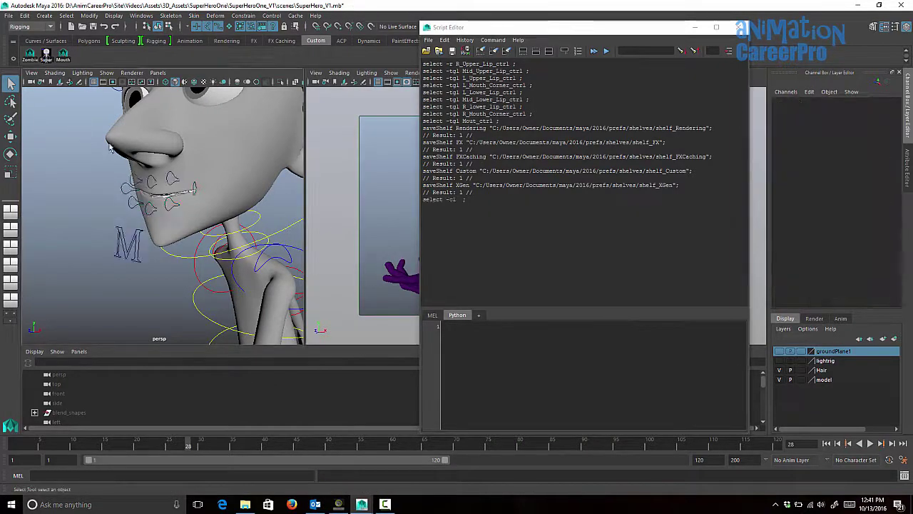
pyautogui.keyDown('alt'); pyautogui.moveTo(187, 188); pyautogui.dragTo(223, 191); pyautogui.keyUp('alt')
pyautogui.keyDown('alt'); pyautogui.moveTo(223, 192); pyautogui.dragTo(127, 197, button='right'); pyautogui.keyUp('alt')
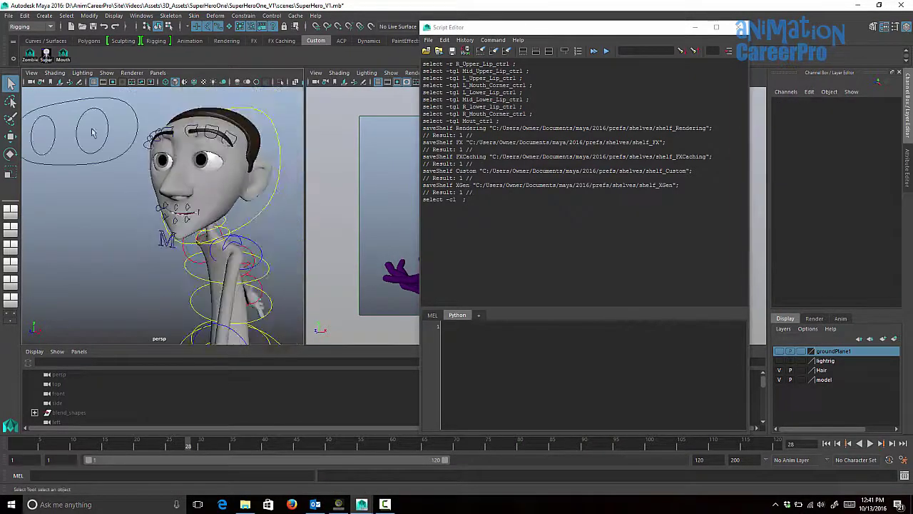
pyautogui.click(64, 57)
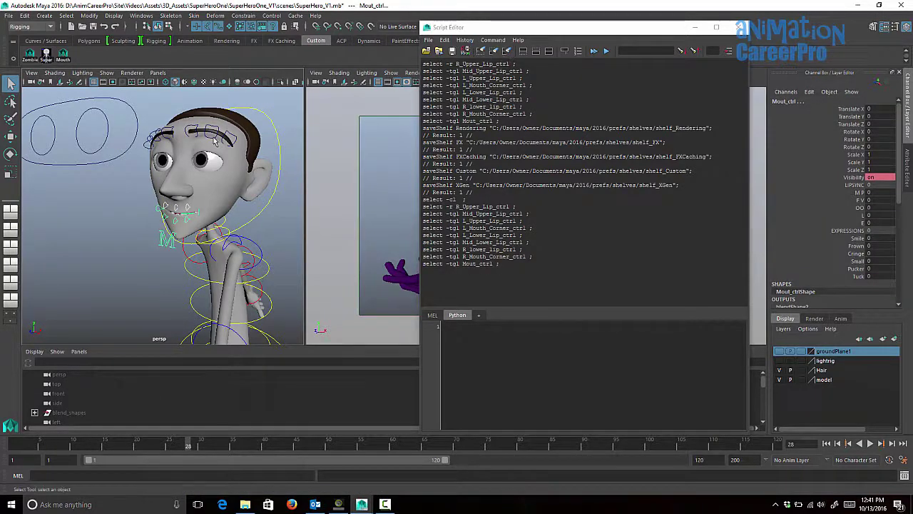
# Step: Clear all the contents of the Script Editor again
pyautogui.keyDown('alt'); pyautogui.moveTo(214, 140); pyautogui.dragTo(271, 142); pyautogui.keyUp('alt')
pyautogui.click(445, 40)
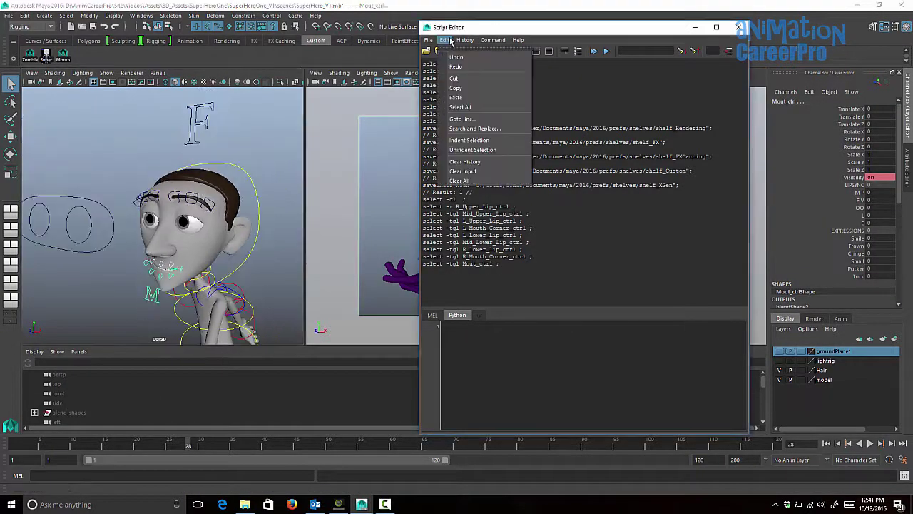
pyautogui.click(461, 181)
# Step: Select the face control, try its R and L Upper Lid attributes at -0.9, and undo the change
pyautogui.click(206, 125)
pyautogui.keyDown('alt'); pyautogui.moveTo(220, 146); pyautogui.dragTo(219, 153); pyautogui.keyUp('alt')
pyautogui.moveTo(849, 132); pyautogui.dragTo(849, 139)
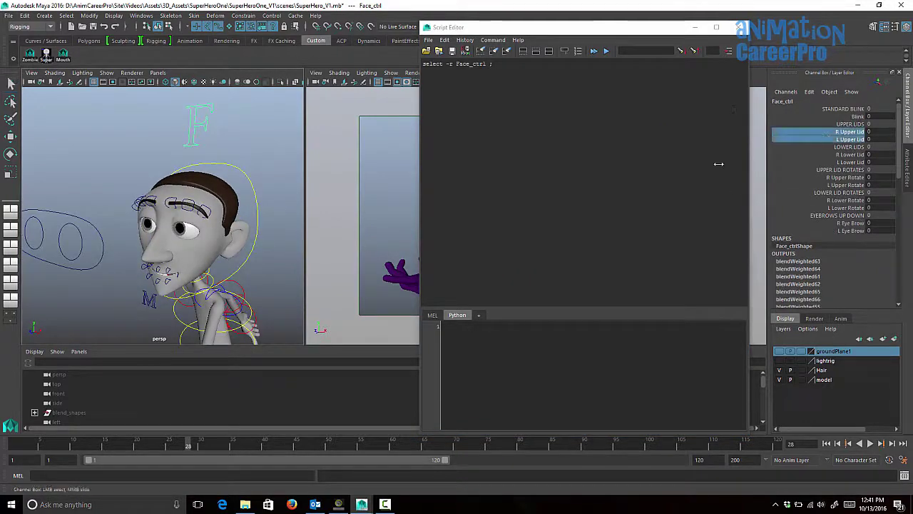
pyautogui.keyDown('alt'); pyautogui.moveTo(294, 174); pyautogui.dragTo(297, 161); pyautogui.keyUp('alt')
pyautogui.moveTo(301, 160); pyautogui.dragTo(295, 162, button='middle')
pyautogui.hotkey('ctrl', 'z')
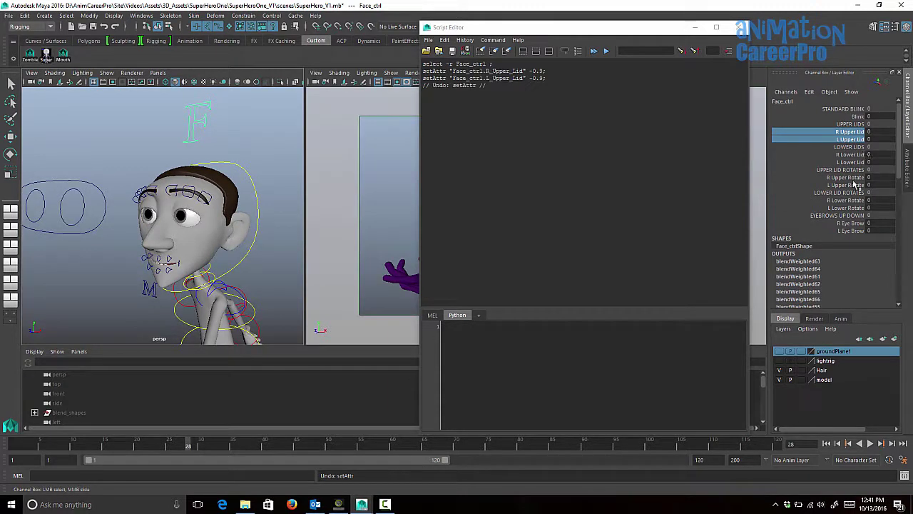
# Step: Try the face control's R and L Eye Brow attributes at -10 and vertical moves of individual brow controls, undoing each move
pyautogui.moveTo(847, 223); pyautogui.dragTo(850, 230)
pyautogui.moveTo(143, 202); pyautogui.dragTo(117, 203, button='middle')
pyautogui.scroll(2, 247, 176)
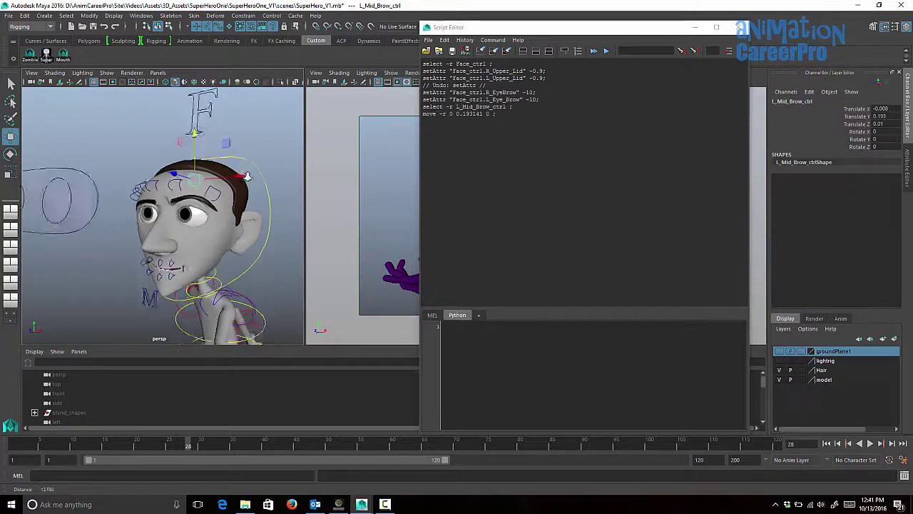
pyautogui.hotkey('ctrl', 'z')
pyautogui.click(178, 183)
pyautogui.moveTo(178, 183); pyautogui.dragTo(177, 180, button='middle')
pyautogui.hotkey('ctrl', 'z')
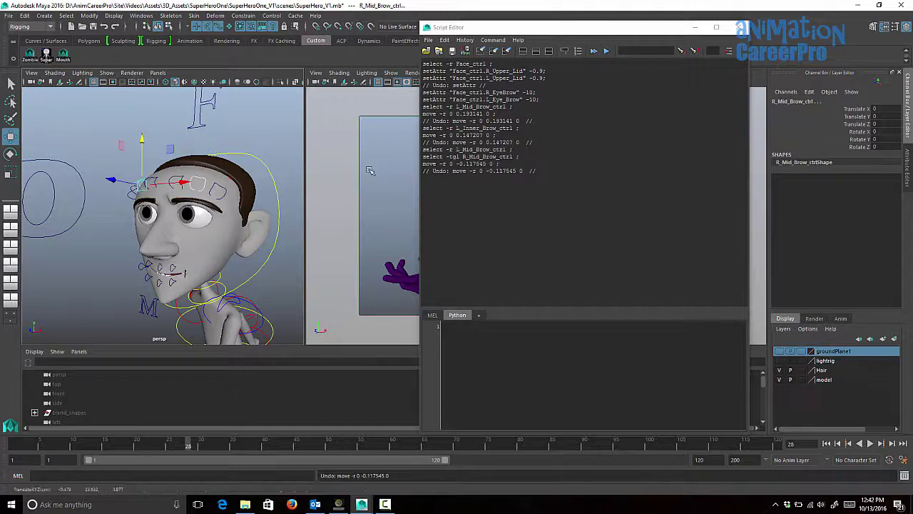
# Step: Undo the brow control selections and the face control's Eye Brow change
pyautogui.keyDown('alt'); pyautogui.moveTo(251, 173); pyautogui.dragTo(214, 200); pyautogui.keyUp('alt')
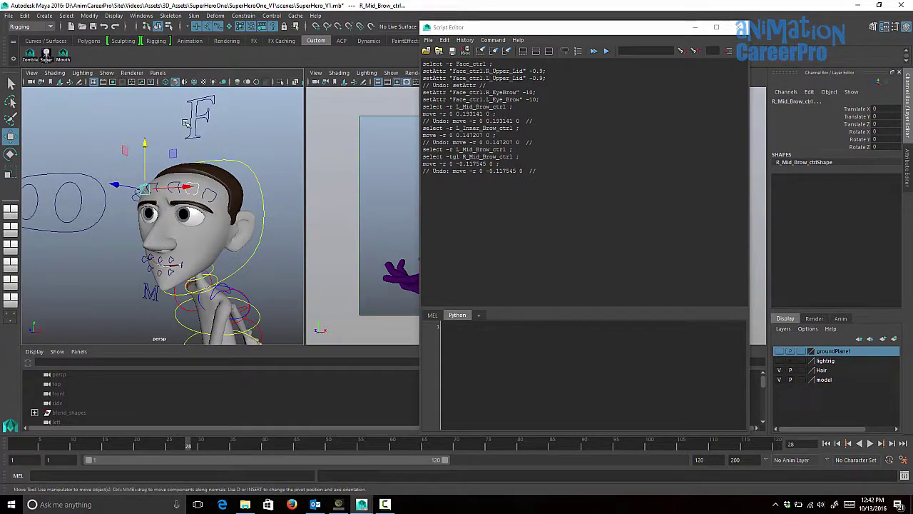
pyautogui.hotkey('ctrl', 'z')
pyautogui.hotkey('ctrl', 'z')
pyautogui.hotkey('ctrl', 'z')
pyautogui.hotkey('ctrl', 'z')
pyautogui.hotkey('ctrl', 'z')
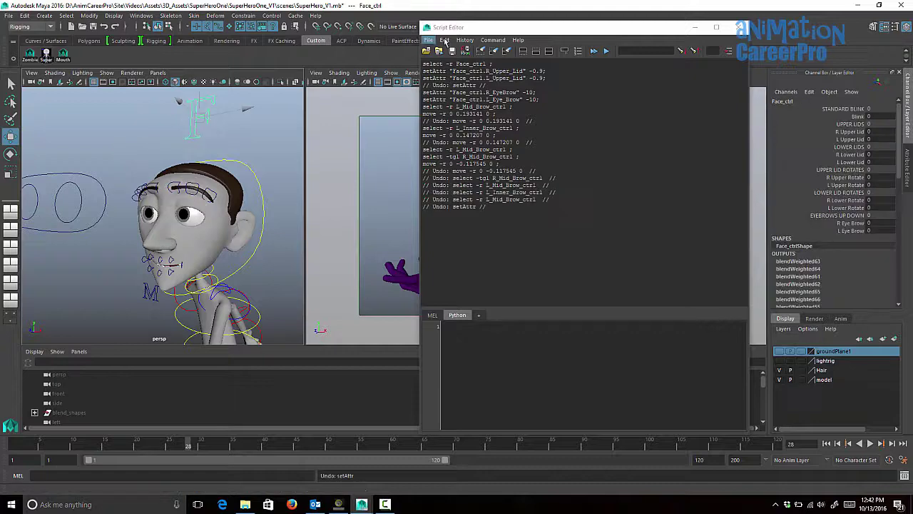
# Step: Clear the Script Editor history and select the outer, mid and inner brow controls on both sides plus the face control
pyautogui.click(444, 40)
pyautogui.click(465, 161)
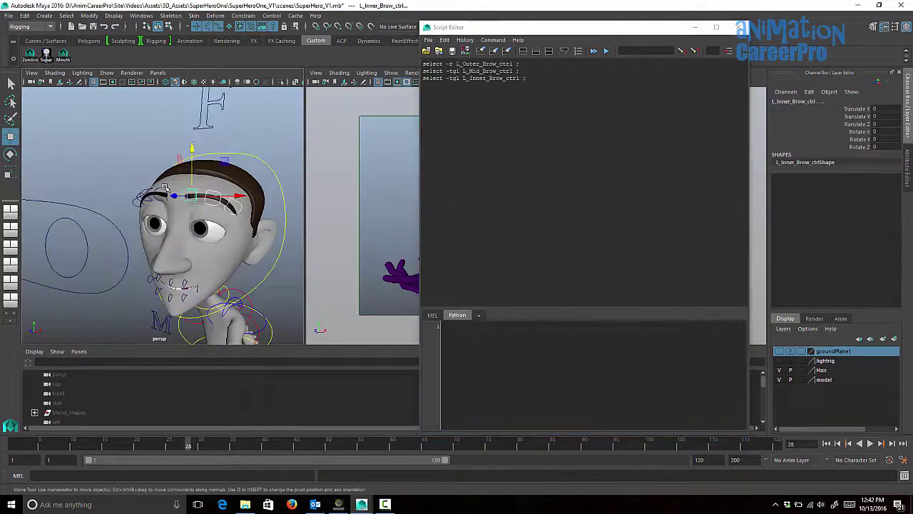
pyautogui.keyDown('alt'); pyautogui.moveTo(171, 207); pyautogui.dragTo(203, 204); pyautogui.keyUp('alt')
pyautogui.keyDown('shift'); pyautogui.click(189, 201); pyautogui.keyUp('shift')
pyautogui.keyDown('shift'); pyautogui.click(172, 207); pyautogui.keyUp('shift')
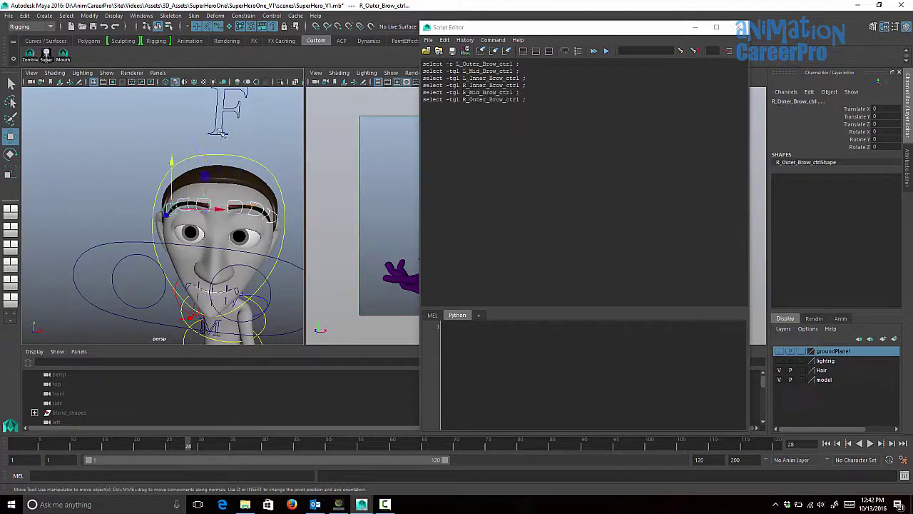
pyautogui.keyDown('shift'); pyautogui.click(220, 133); pyautogui.keyUp('shift')
pyautogui.keyDown('alt'); pyautogui.moveTo(263, 147); pyautogui.dragTo(229, 165); pyautogui.keyUp('alt')
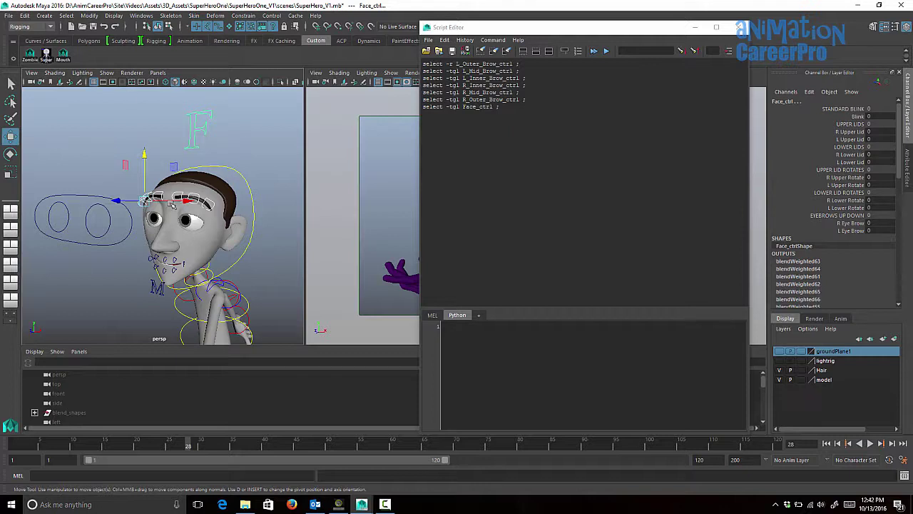
# Step: Save the logged brow and face selection commands to the Custom shelf as a MEL script labelled LidBrow, and save all shelves
pyautogui.click(515, 109)
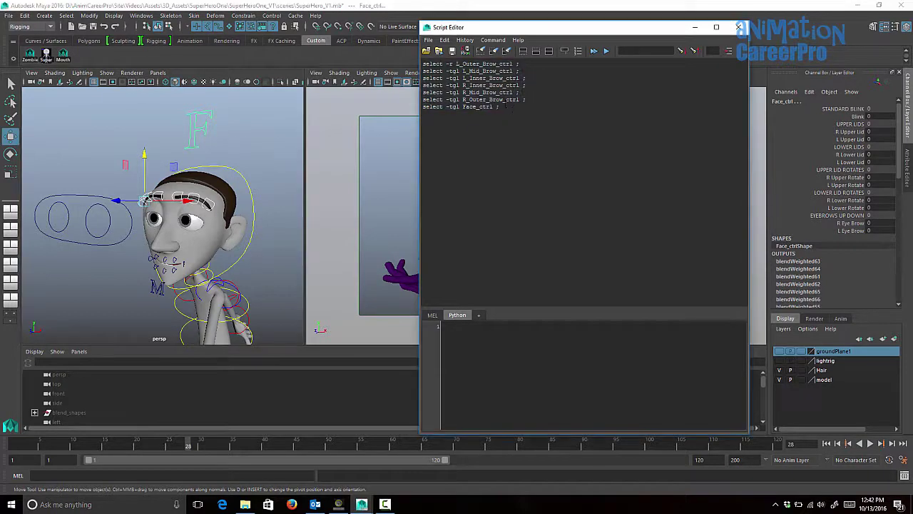
pyautogui.hotkey('ctrl', 'a')
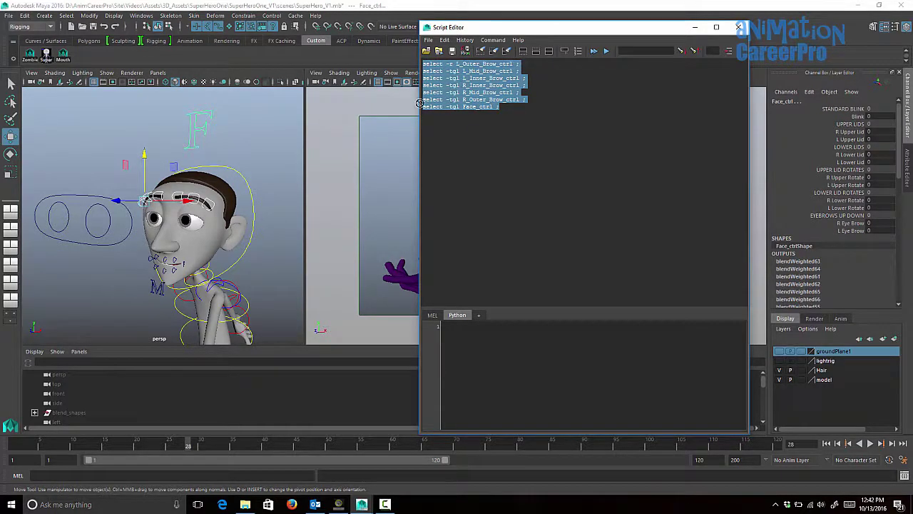
pyautogui.moveTo(232, 57); pyautogui.dragTo(232, 57, button='middle')
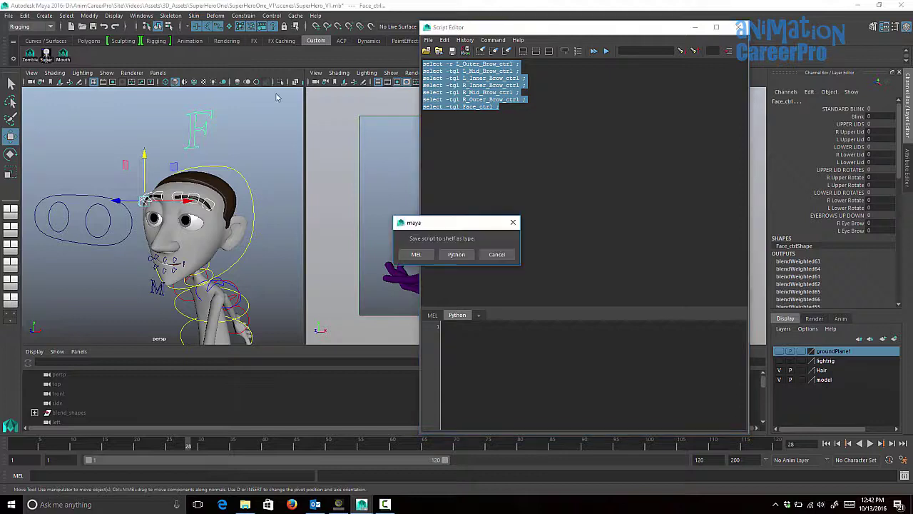
pyautogui.click(413, 254)
pyautogui.rightClick(84, 59)
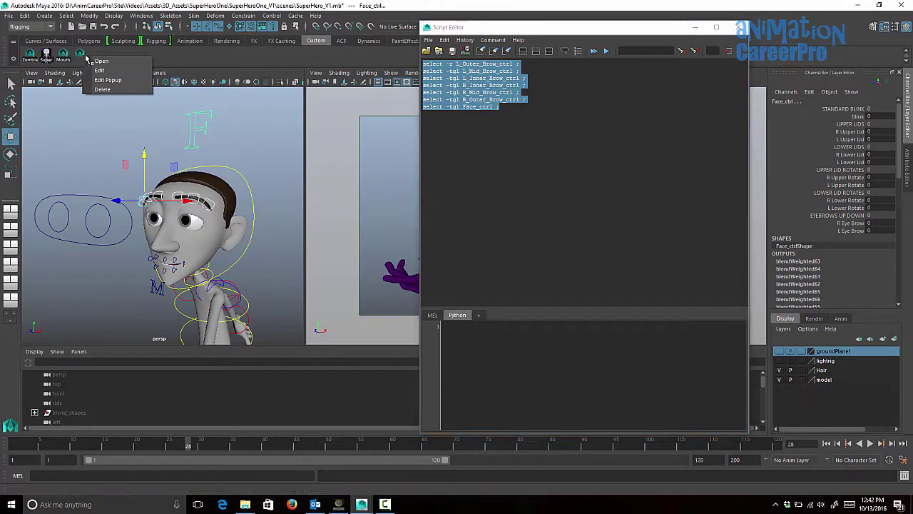
pyautogui.click(96, 70)
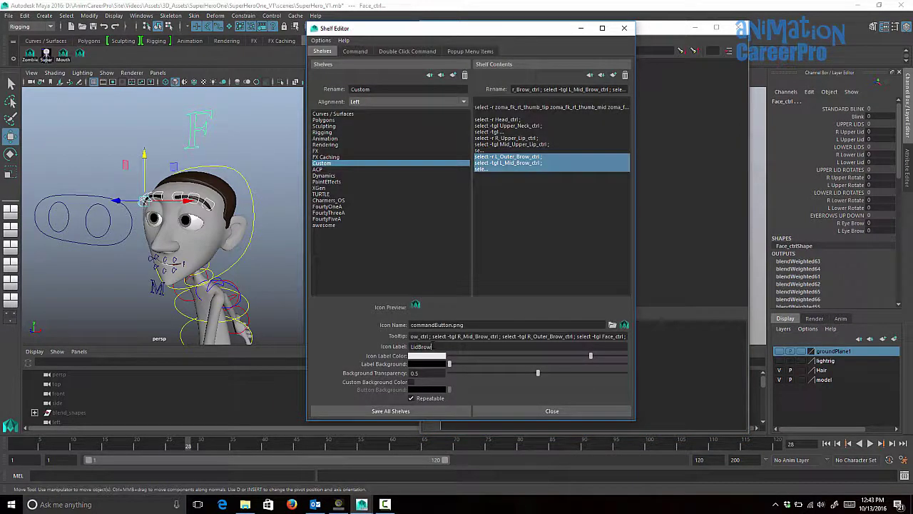
pyautogui.click(410, 410)
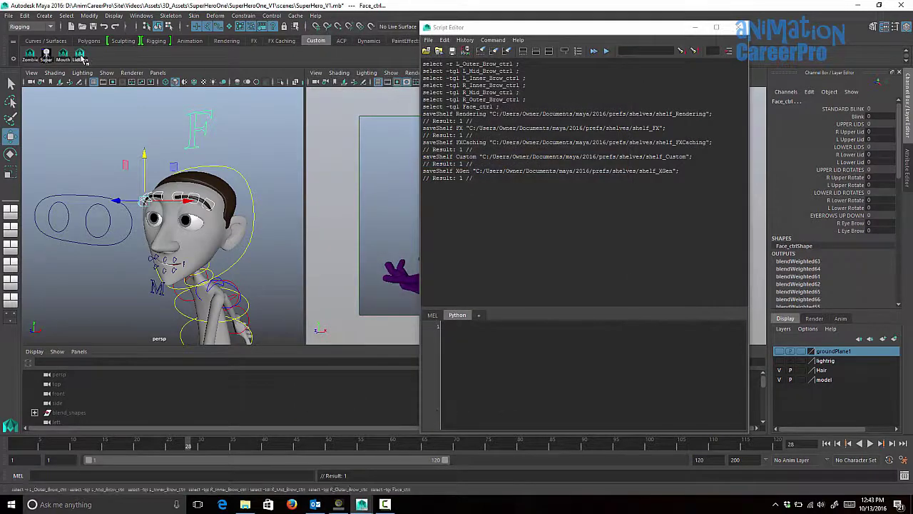
# Step: Run the LidBrow, Mouth and Super shelf scripts in turn to test their selections, and close the Script Editor
pyautogui.click(81, 58)
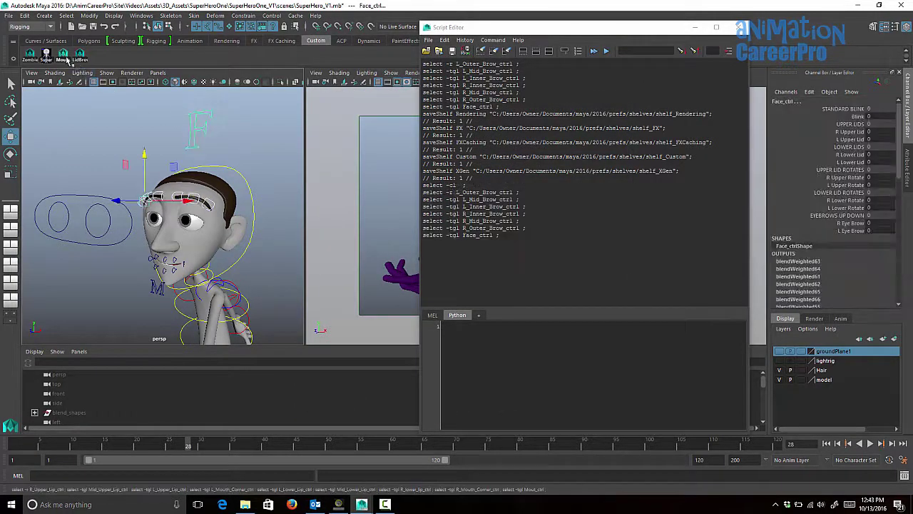
pyautogui.click(65, 57)
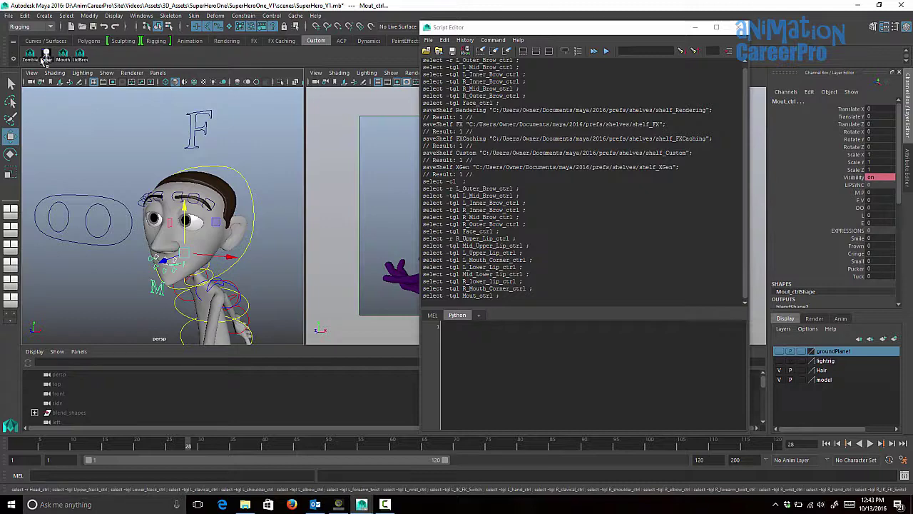
pyautogui.click(45, 57)
pyautogui.click(739, 28)
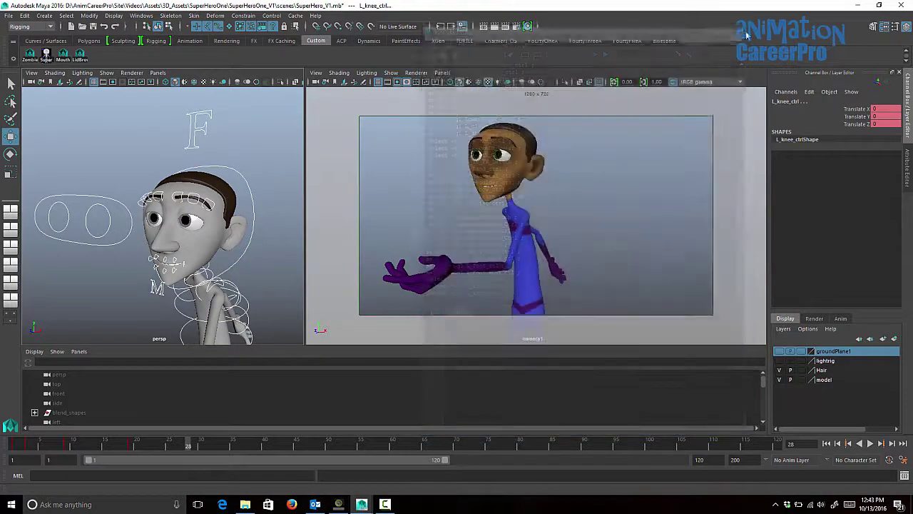
pyautogui.keyDown('alt'); pyautogui.moveTo(221, 228); pyautogui.dragTo(186, 232, button='right'); pyautogui.keyUp('alt')
pyautogui.keyDown('alt'); pyautogui.moveTo(186, 232); pyautogui.dragTo(170, 185, button='middle'); pyautogui.keyUp('alt')
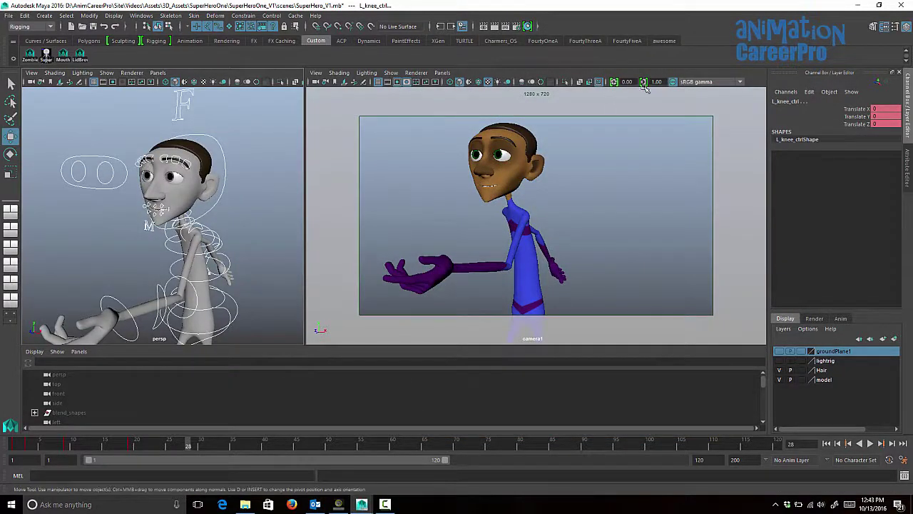
# Step: At frame 1, move the eye direction control sideways to Translate X -1.26 and key it
pyautogui.hotkey('alt', 'shift', 'v')
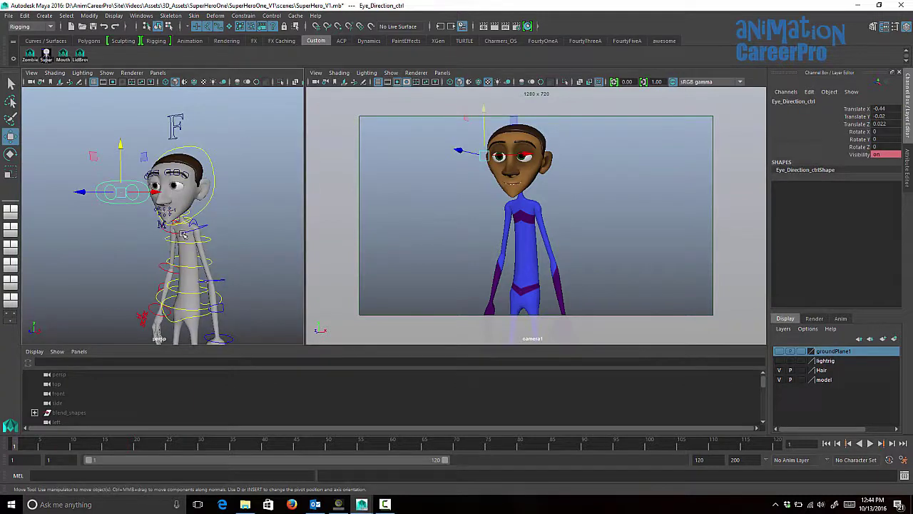
pyautogui.keyDown('alt'); pyautogui.moveTo(183, 234); pyautogui.dragTo(205, 244); pyautogui.keyUp('alt')
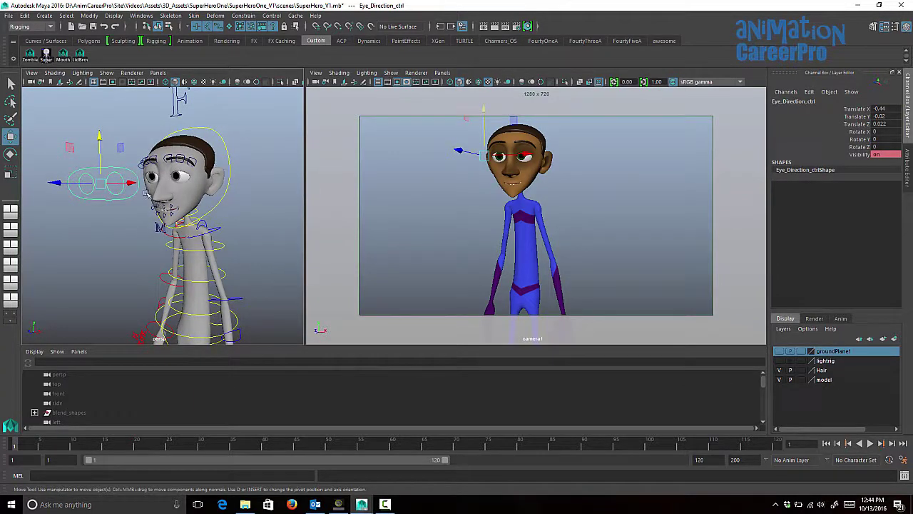
pyautogui.click(133, 185)
pyautogui.moveTo(132, 184); pyautogui.dragTo(117, 185)
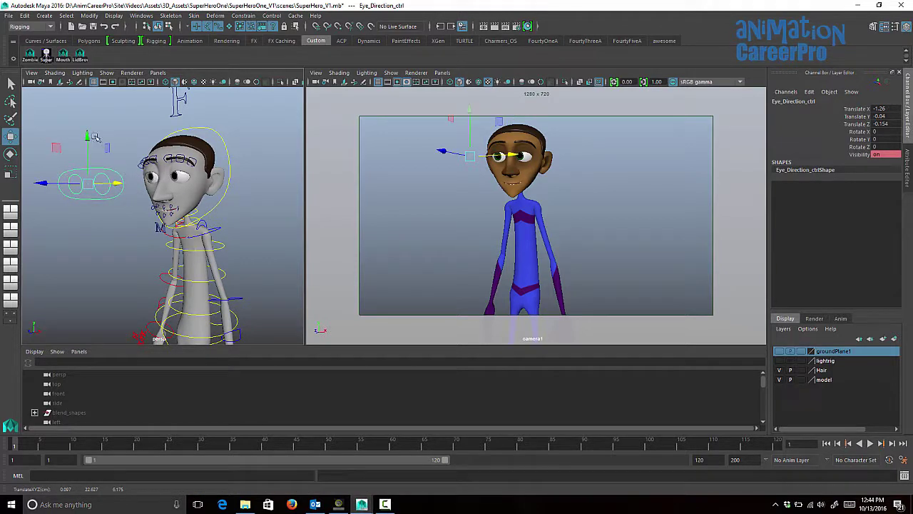
pyautogui.click(87, 134)
pyautogui.keyDown('alt'); pyautogui.moveTo(165, 166); pyautogui.dragTo(180, 162); pyautogui.keyUp('alt')
pyautogui.press('s')
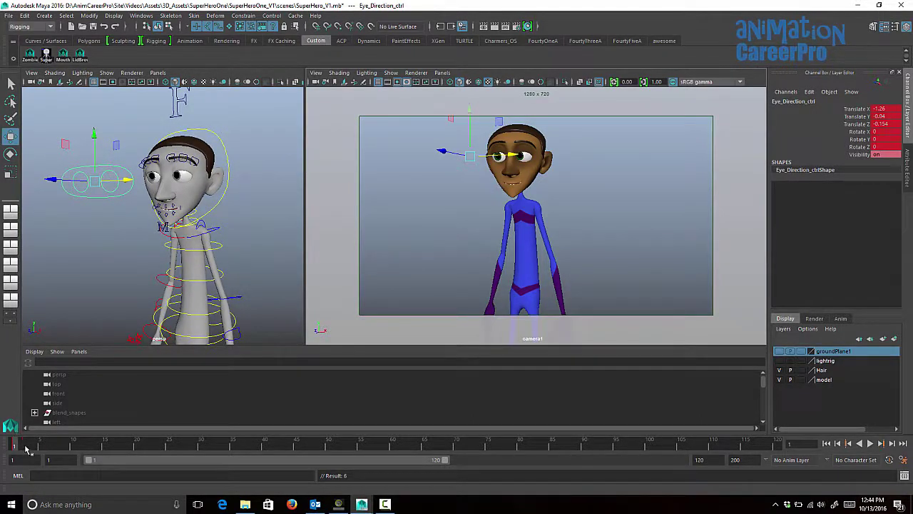
# Step: Play the animation, reposition the eye direction control vertically and sideways for the second gaze, and key it at frame 6
pyautogui.hotkey('alt', 'v')
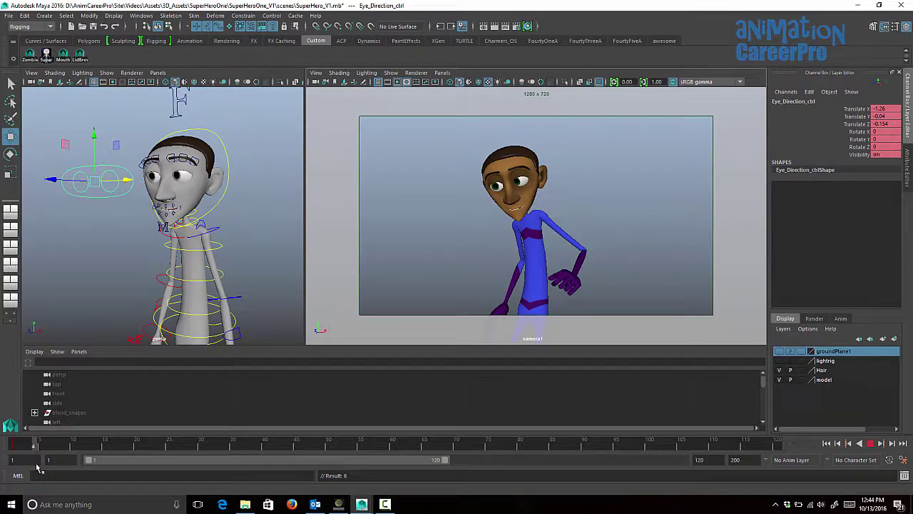
pyautogui.moveTo(38, 466)
pyautogui.mouseDown()
pyautogui.moveTo(82, 460)
pyautogui.moveTo(37, 451)
pyautogui.moveTo(47, 450)
pyautogui.mouseUp()
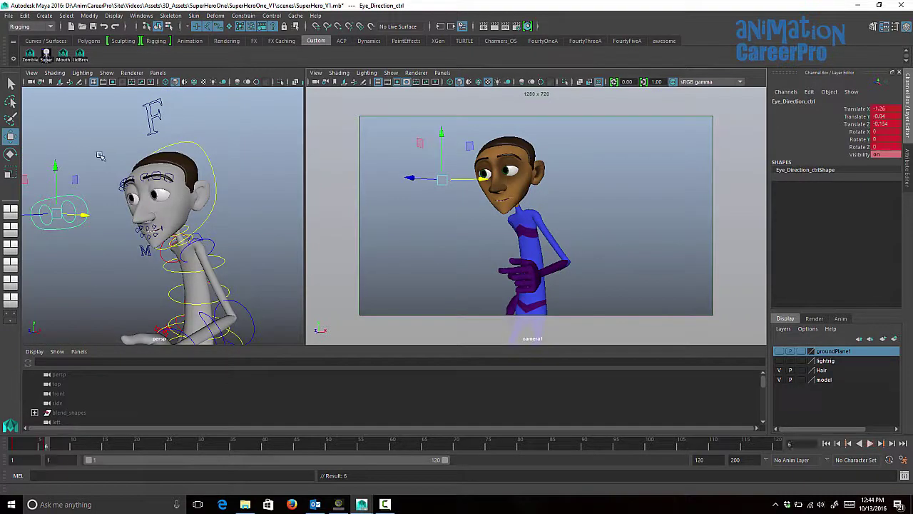
pyautogui.moveTo(85, 215); pyautogui.dragTo(101, 217)
pyautogui.moveTo(72, 168); pyautogui.dragTo(70, 154)
pyautogui.press('s')
pyautogui.moveTo(74, 444); pyautogui.dragTo(44, 448)
pyautogui.moveTo(70, 153); pyautogui.dragTo(69, 172)
pyautogui.press('s')
pyautogui.moveTo(44, 447); pyautogui.dragTo(67, 447)
# Step: Set the eye direction keys between frames 1 and 9 to stepped tangents, check the playback and return to frame 1
pyautogui.keyDown('shift'); pyautogui.moveTo(13, 446); pyautogui.dragTo(67, 448); pyautogui.keyUp('shift')
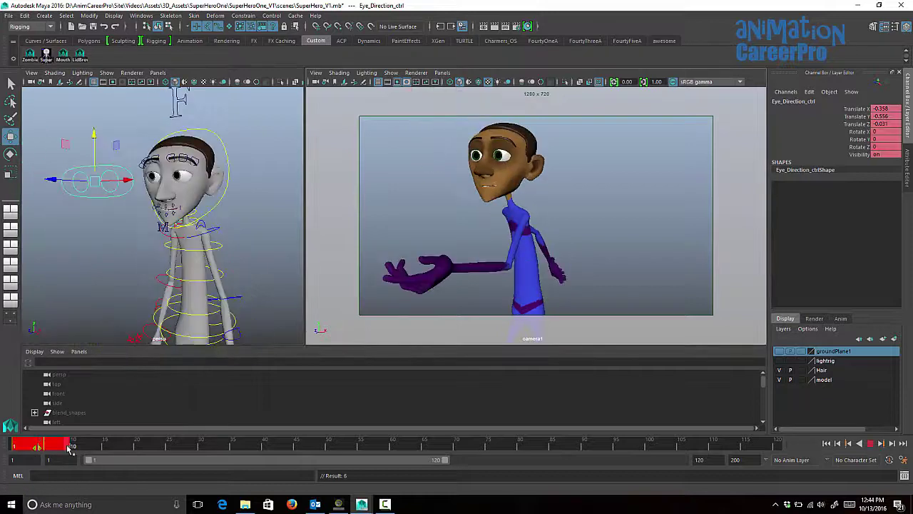
pyautogui.rightClick(50, 450)
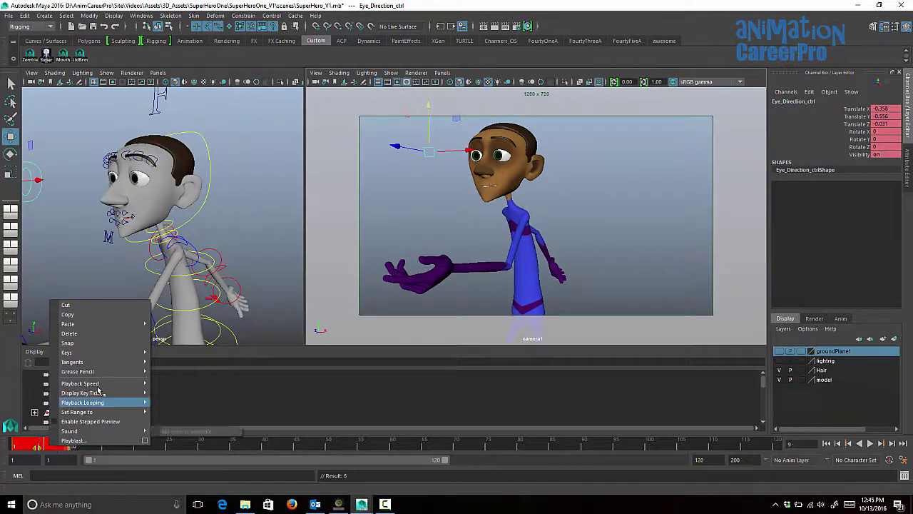
pyautogui.moveTo(107, 365)
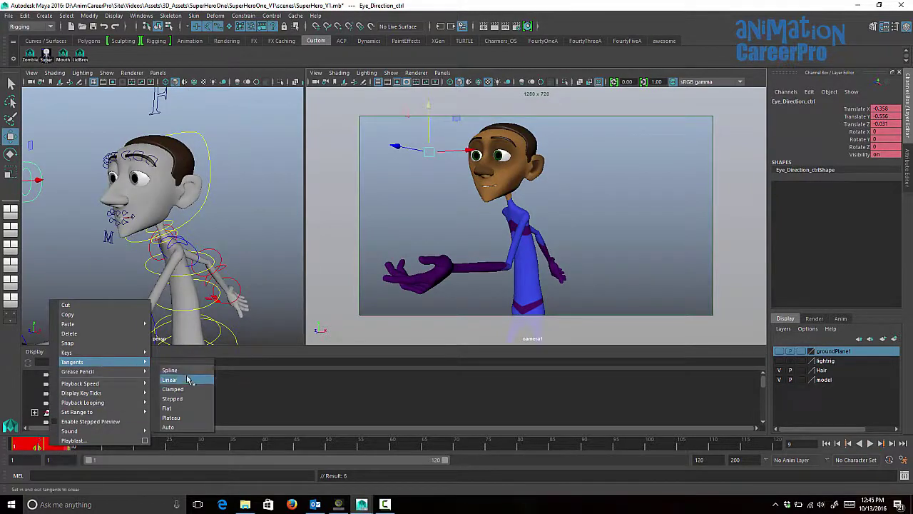
pyautogui.click(190, 398)
pyautogui.hotkey('alt', 'v')
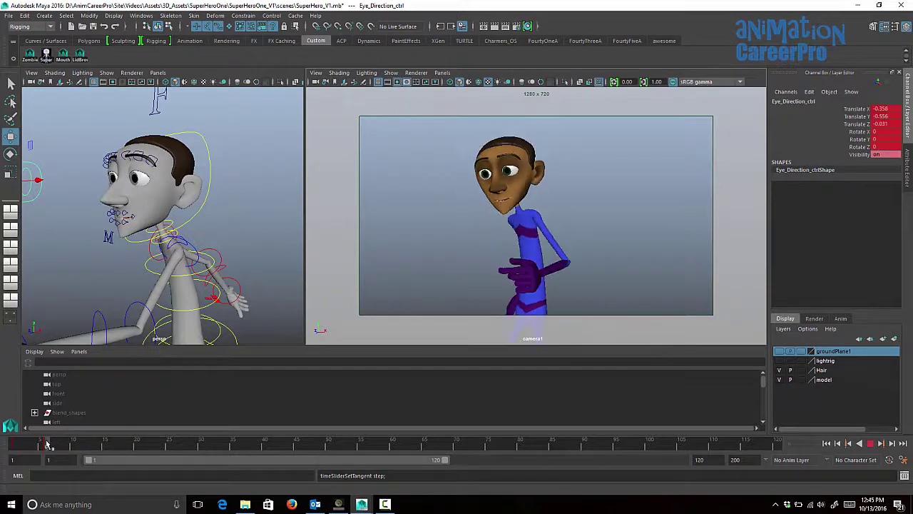
pyautogui.moveTo(19, 452); pyautogui.dragTo(1, 486)
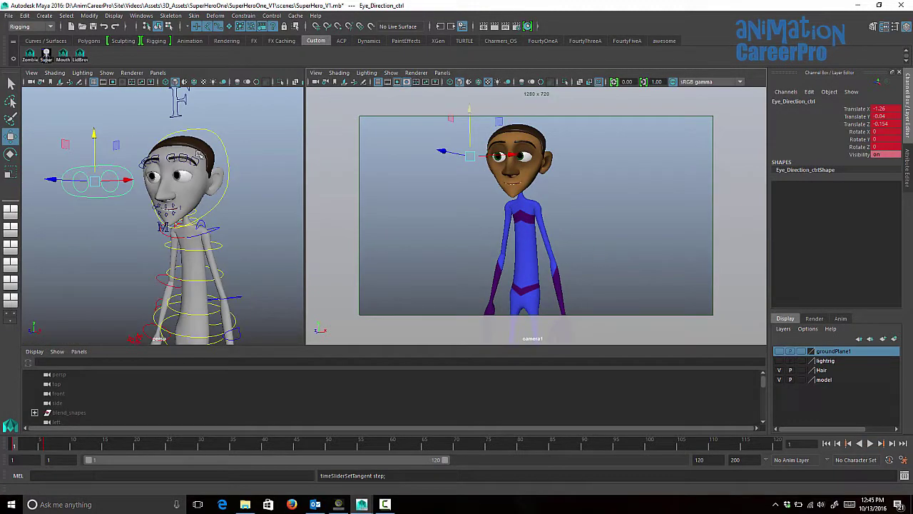
# Step: Rotate the mouth control to Rotate X 6.975 to open the jaw, and set its Cringe attribute to 7.9
pyautogui.moveTo(200, 155)
pyautogui.keyDown('alt'); pyautogui.mouseDown()
pyautogui.moveTo(214, 179)
pyautogui.moveTo(196, 161)
pyautogui.mouseUp(); pyautogui.keyUp('alt')
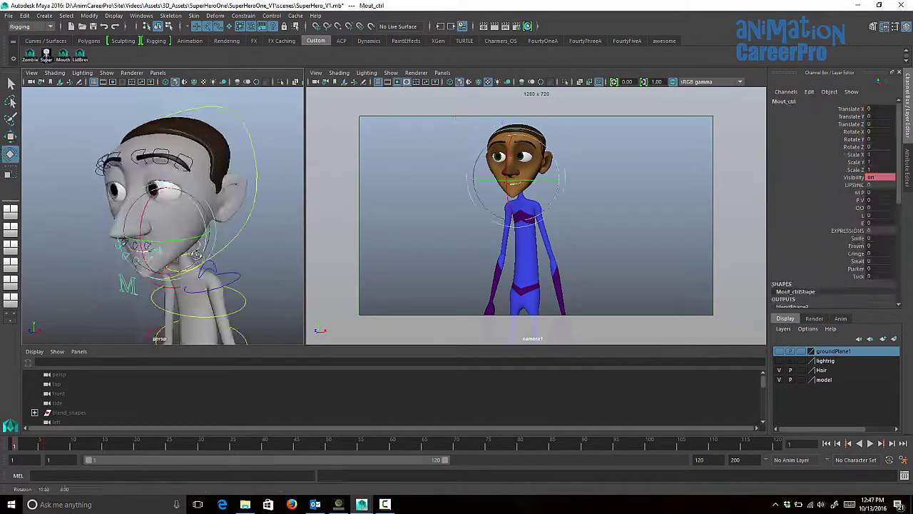
pyautogui.keyDown('alt'); pyautogui.moveTo(203, 254); pyautogui.dragTo(220, 235, button='middle'); pyautogui.keyUp('alt')
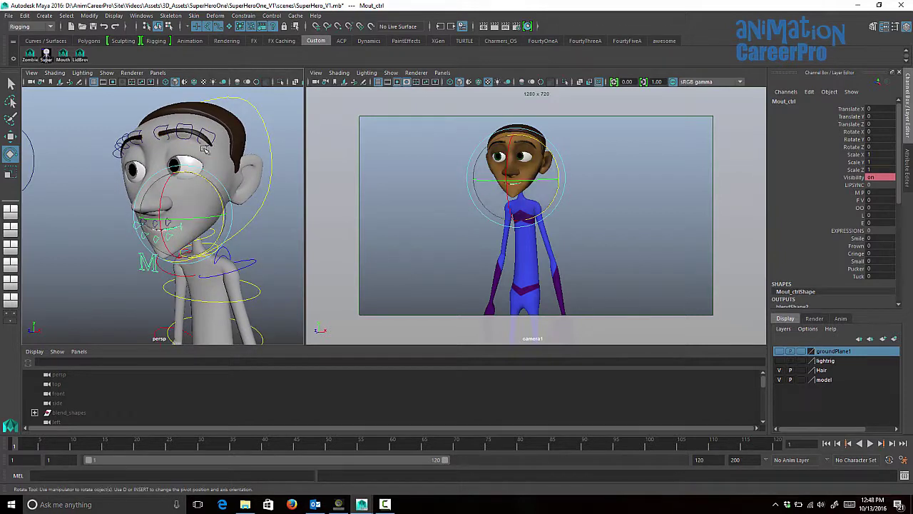
pyautogui.moveTo(165, 183); pyautogui.dragTo(171, 197)
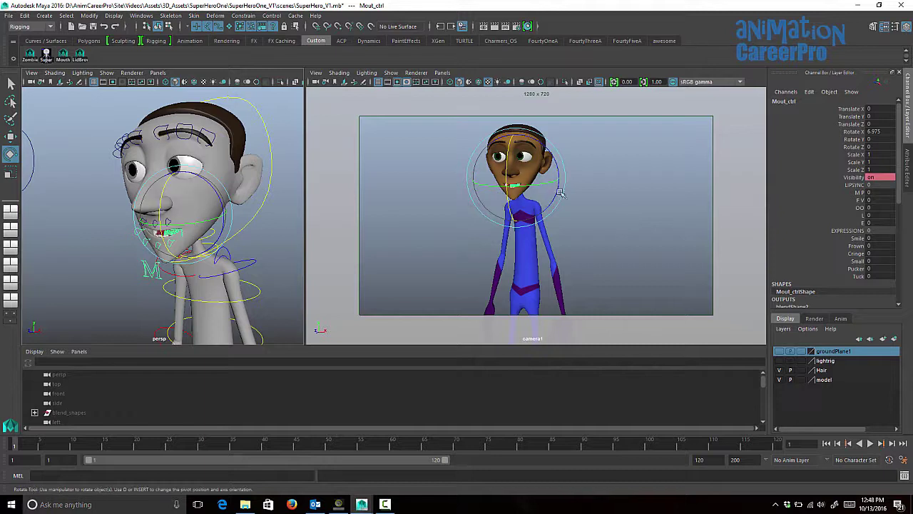
pyautogui.click(856, 253)
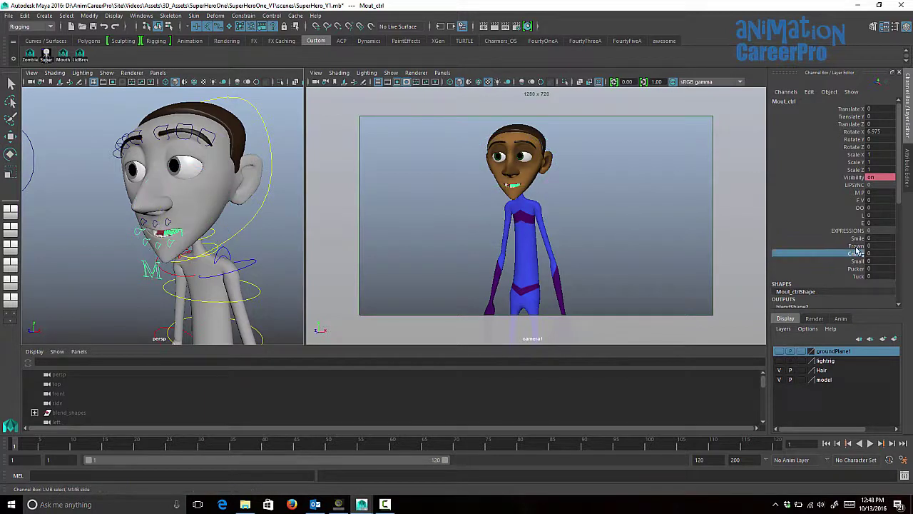
pyautogui.moveTo(236, 268); pyautogui.dragTo(266, 259, button='middle')
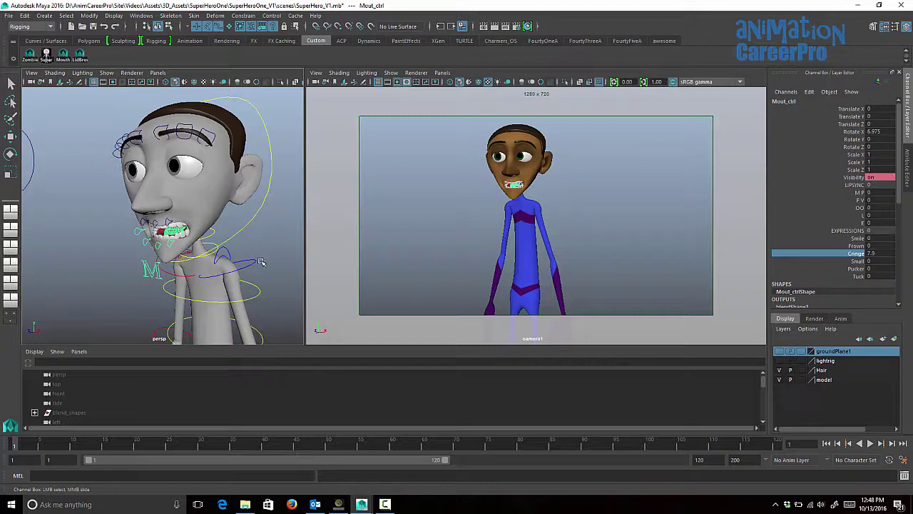
# Step: Raise the left upper lip control, lower the lower lip control beneath it, and raise the neighbouring control to expose more teeth
pyautogui.keyDown('alt'); pyautogui.moveTo(261, 263); pyautogui.dragTo(307, 253, button='right'); pyautogui.keyUp('alt')
pyautogui.click(187, 228)
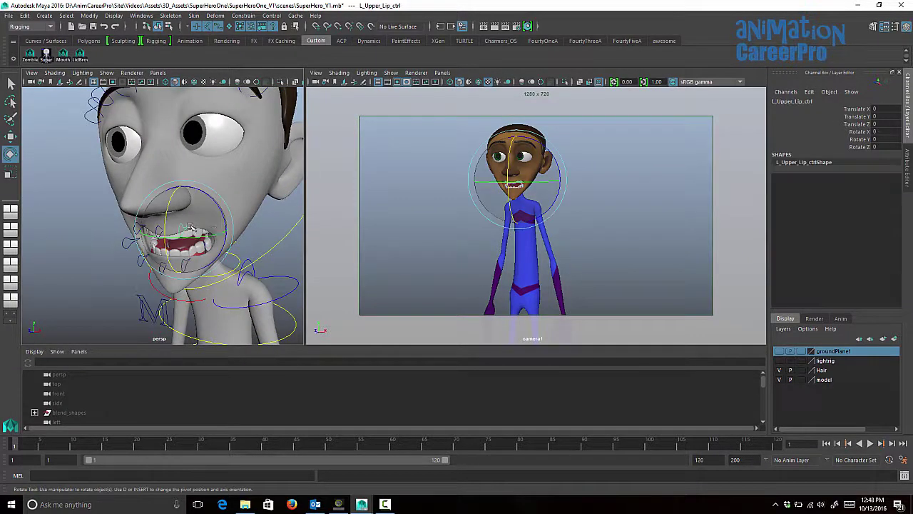
pyautogui.keyDown('alt'); pyautogui.moveTo(215, 230); pyautogui.dragTo(241, 218, button='right'); pyautogui.keyUp('alt')
pyautogui.press('w')
pyautogui.moveTo(193, 225); pyautogui.dragTo(193, 217, button='middle')
pyautogui.click(194, 270)
pyautogui.moveTo(194, 227); pyautogui.dragTo(193, 235)
pyautogui.press('q')
pyautogui.click(220, 246)
pyautogui.press('w')
pyautogui.moveTo(218, 202); pyautogui.dragTo(218, 193)
pyautogui.press('q')
pyautogui.keyDown('alt'); pyautogui.moveTo(214, 227); pyautogui.dragTo(129, 244, button='right'); pyautogui.keyUp('alt')
# Step: Select all the mouth controls with the Mouth shelf script and key the cringing mouth at frame 1
pyautogui.click(117, 243)
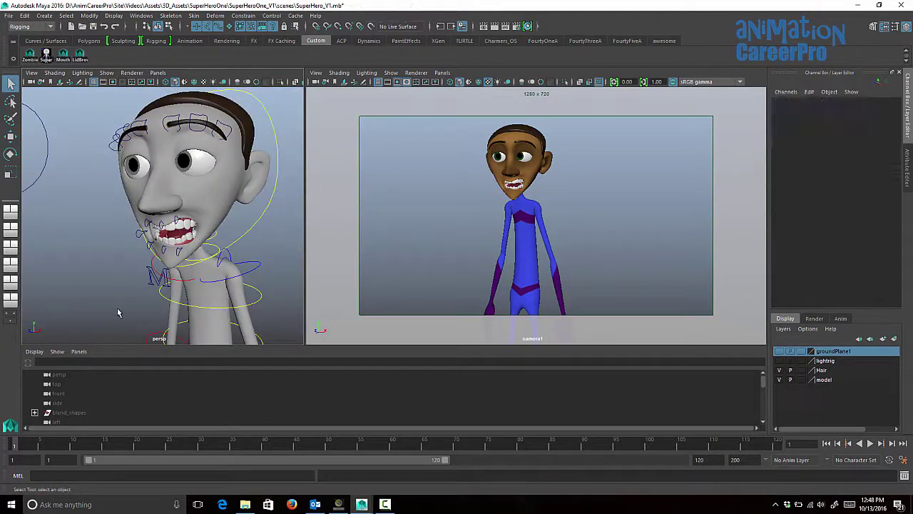
pyautogui.click(64, 57)
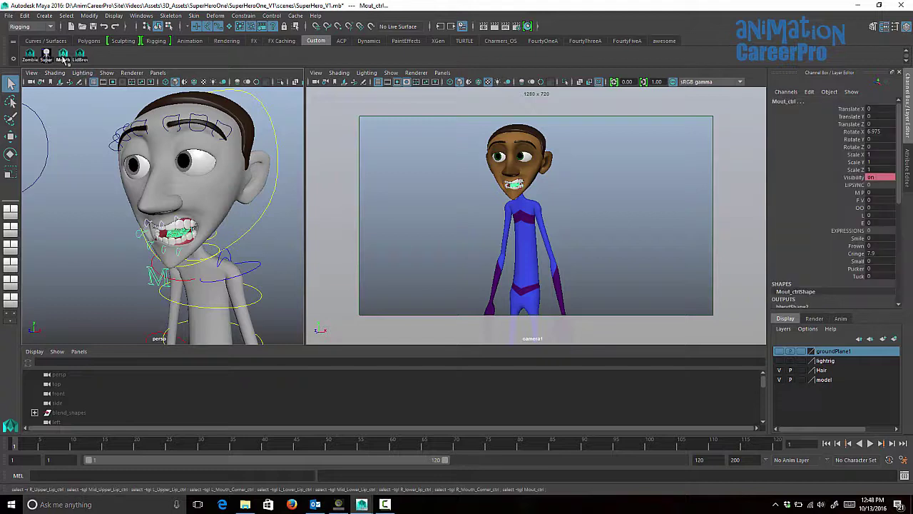
pyautogui.press('s')
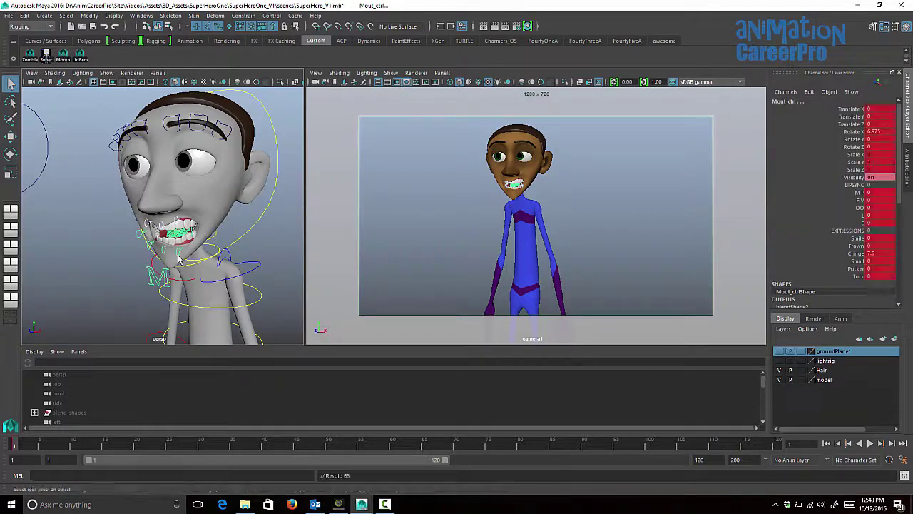
# Step: At frame 4, reset the adjusted lip controls and set the mouth control's Cringe to 0
pyautogui.hotkey('alt', 'v')
pyautogui.click(238, 258)
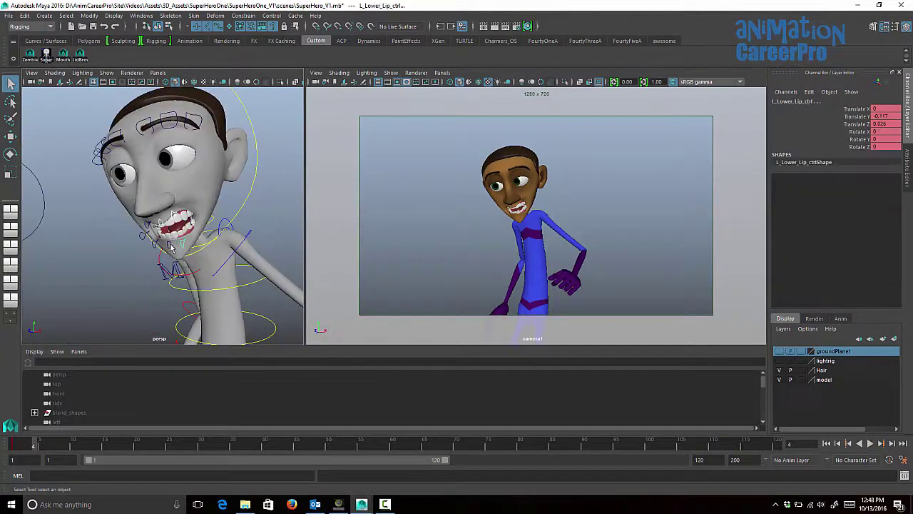
pyautogui.keyDown('shift'); pyautogui.click(169, 244); pyautogui.keyUp('shift')
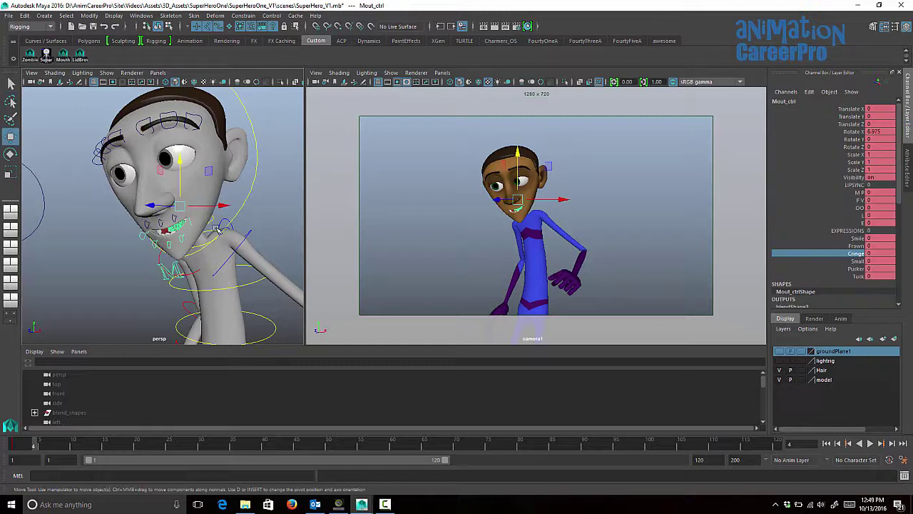
# Step: Close the mouth with Rotate X -3.954 on the mouth control, set Frown to 6, and select all the mouth controls
pyautogui.keyDown('alt'); pyautogui.moveTo(217, 230); pyautogui.dragTo(224, 189, button='right'); pyautogui.keyUp('alt')
pyautogui.press('e')
pyautogui.moveTo(158, 193); pyautogui.dragTo(157, 188)
pyautogui.click(856, 245)
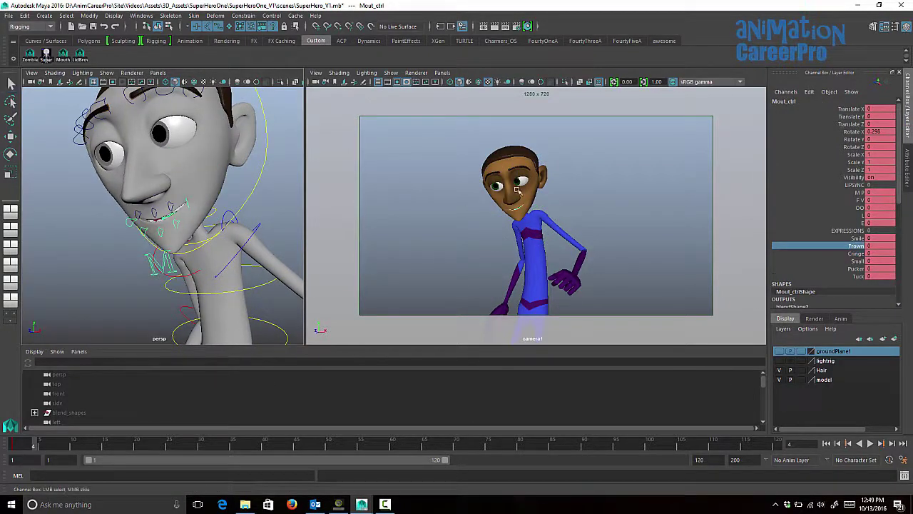
pyautogui.moveTo(518, 190); pyautogui.dragTo(546, 190, button='middle')
pyautogui.press('w')
pyautogui.keyDown('alt'); pyautogui.moveTo(214, 229); pyautogui.dragTo(246, 218, button='right'); pyautogui.keyUp('alt')
pyautogui.press('e')
pyautogui.keyDown('alt'); pyautogui.moveTo(192, 175); pyautogui.dragTo(125, 160); pyautogui.keyUp('alt')
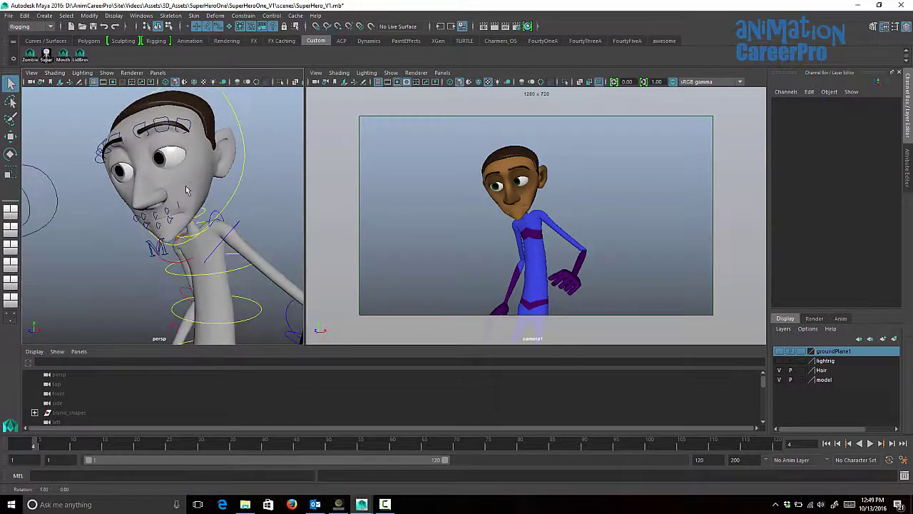
pyautogui.click(64, 55)
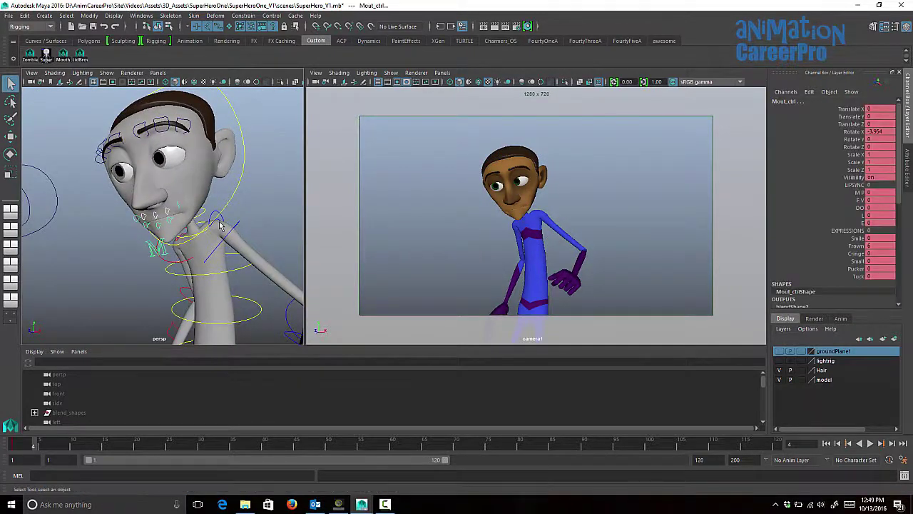
# Step: Key the closed, frowning mouth at frame 4 and move to frame 9
pyautogui.press('s')
pyautogui.moveTo(28, 444)
pyautogui.mouseDown()
pyautogui.moveTo(100, 447)
pyautogui.moveTo(30, 446)
pyautogui.moveTo(66, 446)
pyautogui.mouseUp()
pyautogui.keyDown('alt'); pyautogui.moveTo(154, 220); pyautogui.dragTo(130, 207, button='right'); pyautogui.keyUp('alt')
pyautogui.keyDown('alt'); pyautogui.moveTo(130, 207); pyautogui.dragTo(162, 225, button='middle'); pyautogui.keyUp('alt')
pyautogui.keyDown('alt'); pyautogui.moveTo(144, 227); pyautogui.dragTo(183, 234); pyautogui.keyUp('alt')
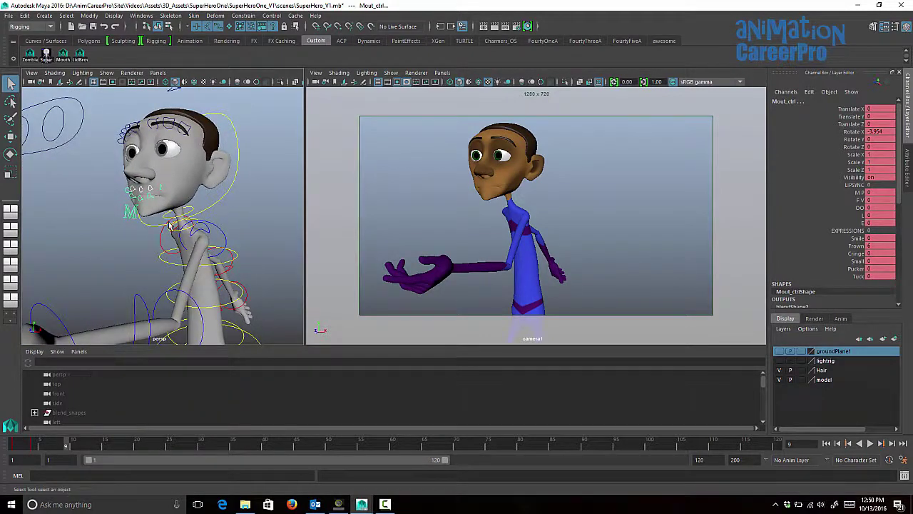
# Step: At frame 9, open the mouth control slightly with Frown at 0 and Smile at 10
pyautogui.click(131, 213)
pyautogui.press('e')
pyautogui.moveTo(136, 214); pyautogui.dragTo(140, 228)
pyautogui.click(872, 132)
pyautogui.write('0')
pyautogui.press('Return')
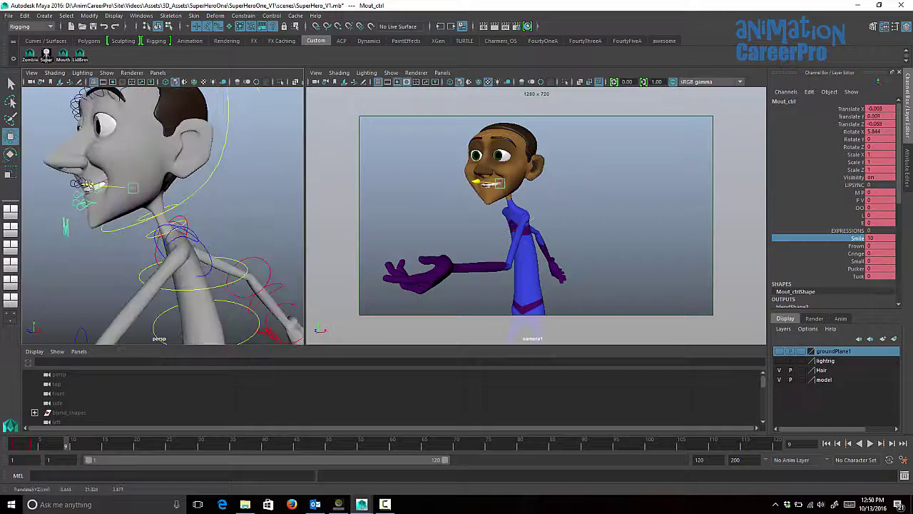
# Step: Adjust the lower lip controls, open the mouth to Rotate X 10.028, and key all the mouth controls at frame 9
pyautogui.moveTo(134, 140); pyautogui.dragTo(102, 170)
pyautogui.press('e')
pyautogui.moveTo(101, 168); pyautogui.dragTo(100, 173)
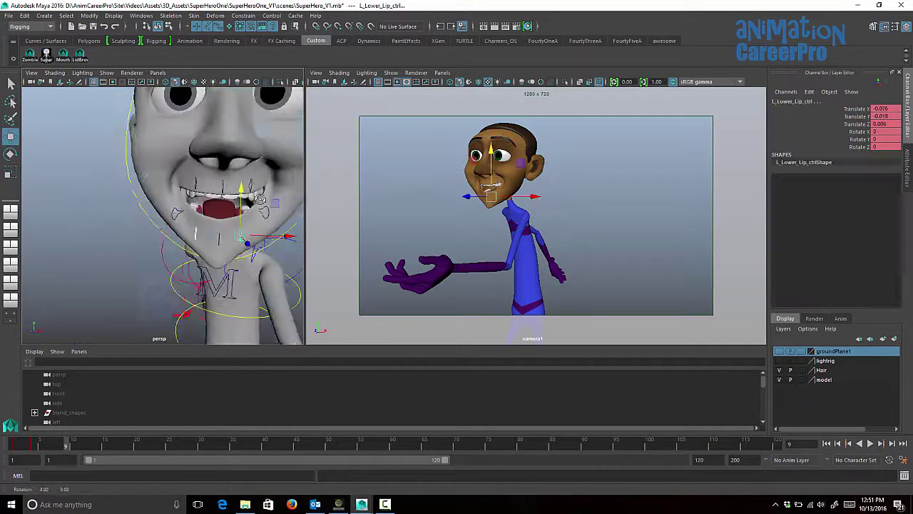
pyautogui.keyDown('alt'); pyautogui.moveTo(246, 202); pyautogui.dragTo(193, 213); pyautogui.keyUp('alt')
pyautogui.keyDown('alt'); pyautogui.moveTo(192, 213); pyautogui.dragTo(156, 224, button='right'); pyautogui.keyUp('alt')
pyautogui.click(171, 216)
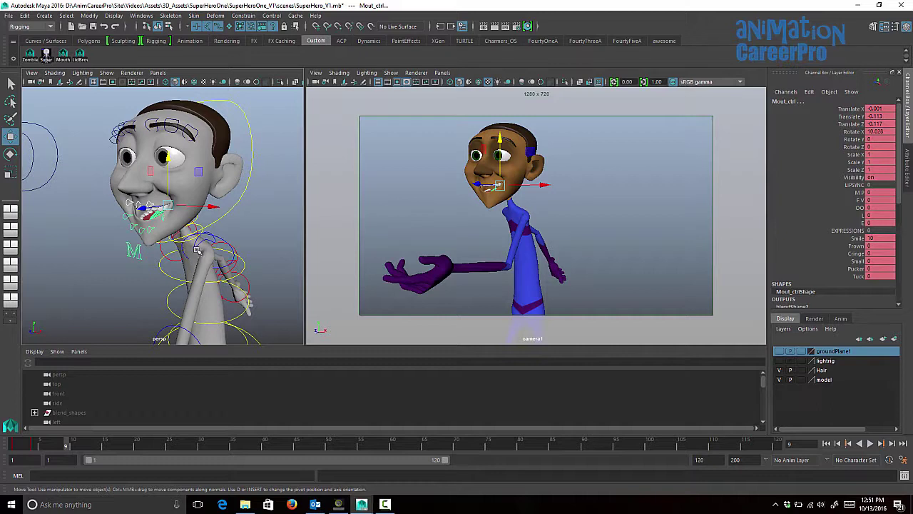
pyautogui.press('s')
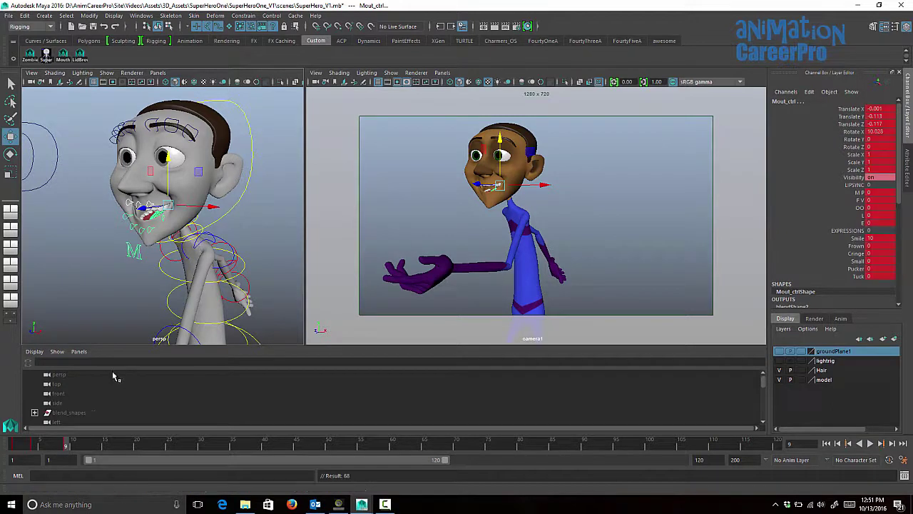
# Step: Check the eye direction control's keys and the pose at frames 1 and 6
pyautogui.moveTo(17, 446)
pyautogui.mouseDown()
pyautogui.moveTo(66, 452)
pyautogui.moveTo(4, 445)
pyautogui.moveTo(81, 451)
pyautogui.moveTo(14, 452)
pyautogui.mouseUp()
pyautogui.keyDown('alt'); pyautogui.moveTo(161, 171); pyautogui.dragTo(163, 191); pyautogui.keyUp('alt')
pyautogui.keyDown('alt'); pyautogui.moveTo(163, 191); pyautogui.dragTo(162, 220, button='middle'); pyautogui.keyUp('alt')
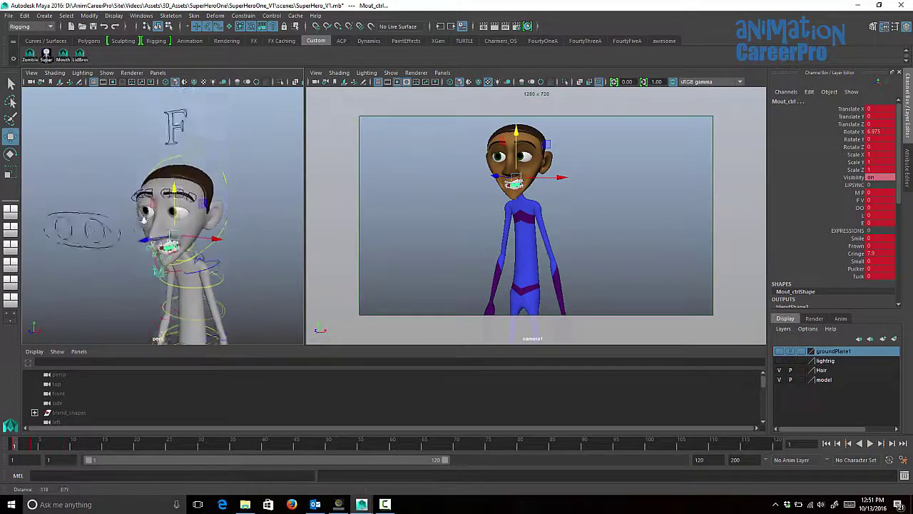
pyautogui.keyDown('alt'); pyautogui.moveTo(161, 219); pyautogui.dragTo(155, 218); pyautogui.keyUp('alt')
pyautogui.click(176, 115)
pyautogui.click(111, 244)
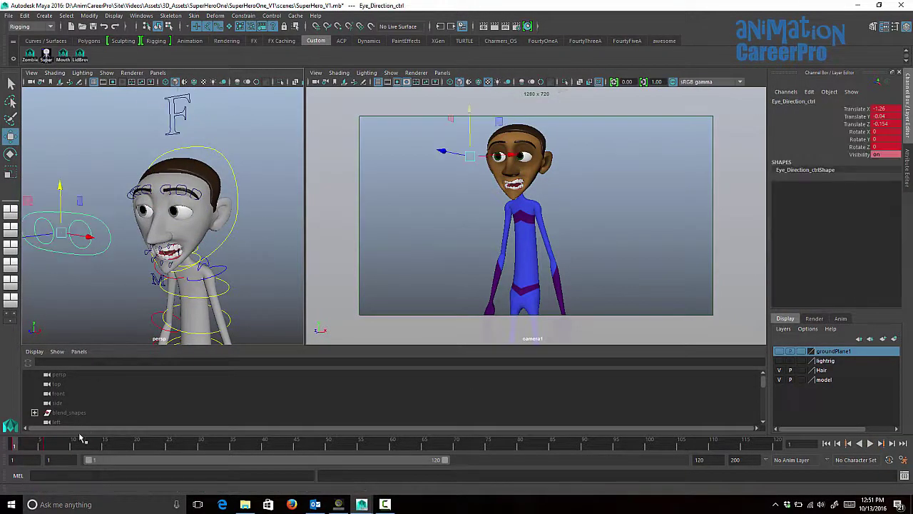
pyautogui.click(50, 448)
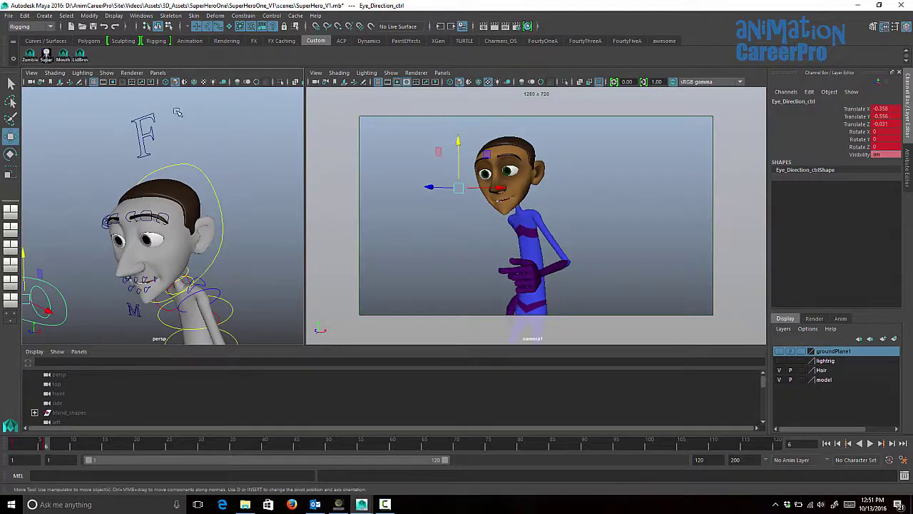
# Step: Select the face control and, at frame 1, set R Eye Brow to 3.6 and L Eye Brow to 10
pyautogui.moveTo(128, 113); pyautogui.dragTo(173, 155)
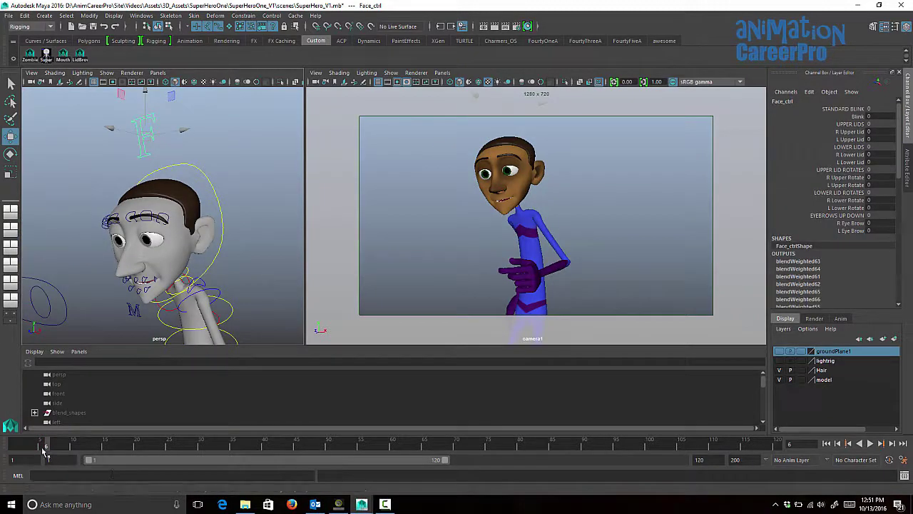
pyautogui.moveTo(44, 451); pyautogui.dragTo(28, 452)
pyautogui.keyDown('alt'); pyautogui.moveTo(251, 232); pyautogui.dragTo(214, 181); pyautogui.keyUp('alt')
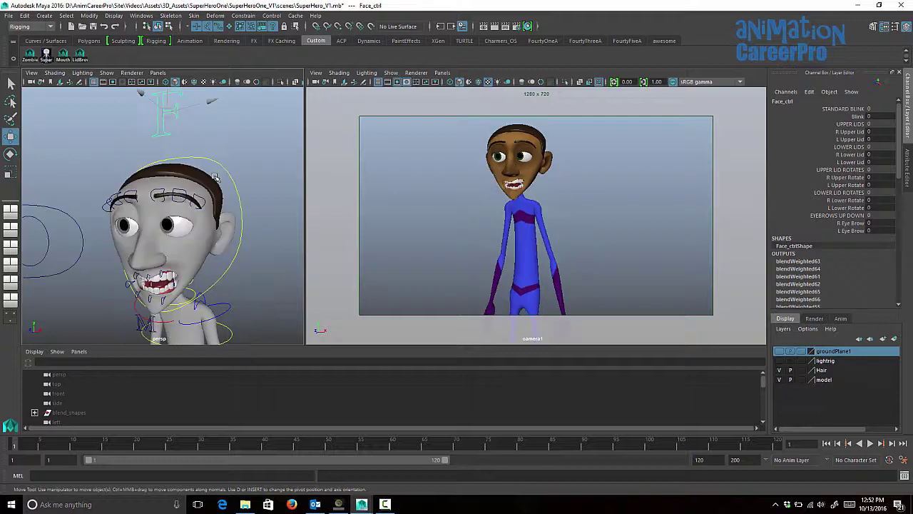
pyautogui.moveTo(845, 224); pyautogui.dragTo(846, 231)
pyautogui.moveTo(628, 196); pyautogui.dragTo(681, 208, button='middle')
pyautogui.click(816, 232)
pyautogui.click(835, 223)
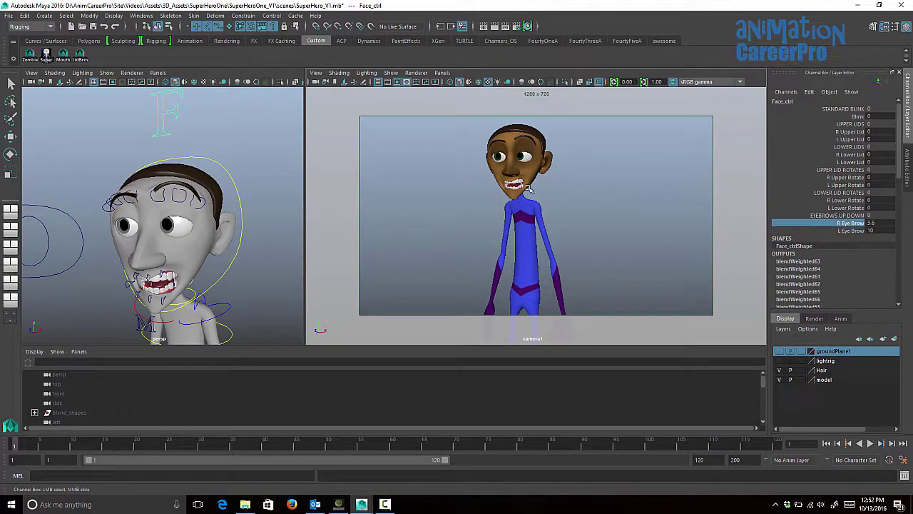
# Step: Set R Upper Lid to 1 and L Upper Lid to -3.5, and key all the face and brow controls at frame 1
pyautogui.click(818, 133)
pyautogui.click(822, 140)
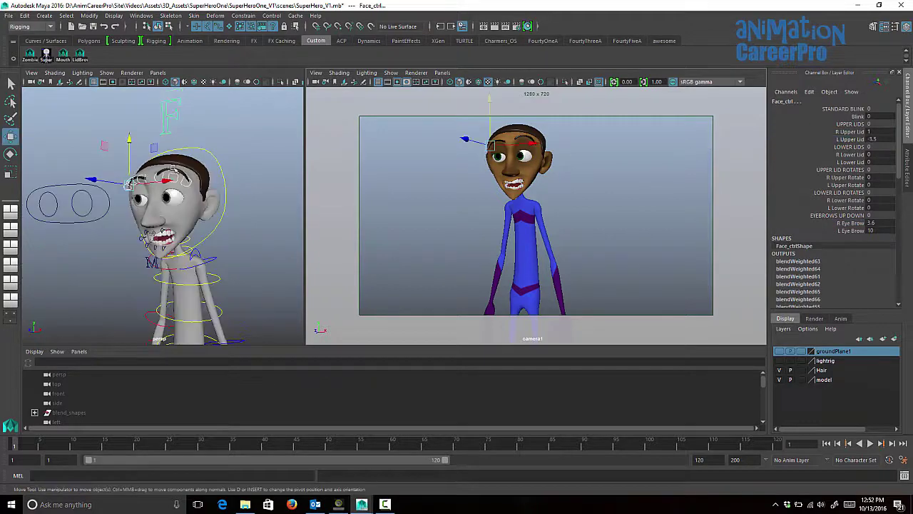
pyautogui.keyDown('alt'); pyautogui.moveTo(243, 177); pyautogui.dragTo(203, 179); pyautogui.keyUp('alt')
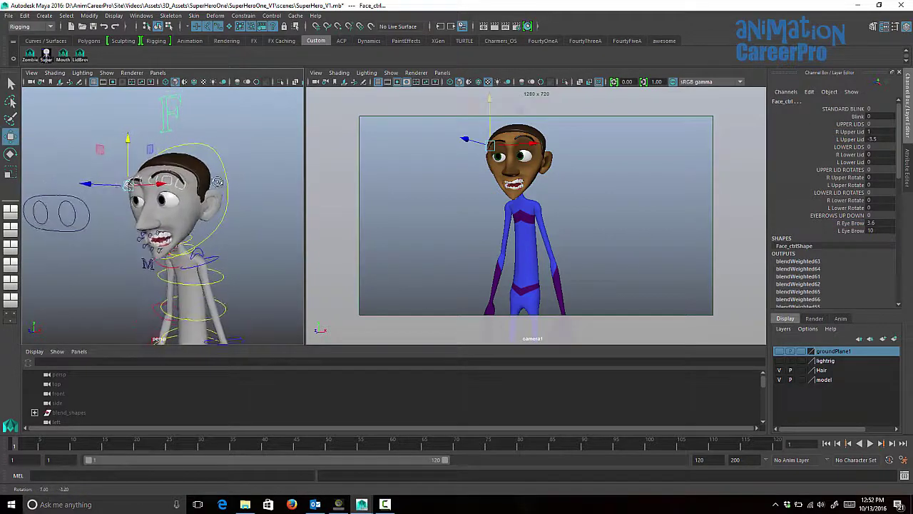
pyautogui.click(80, 57)
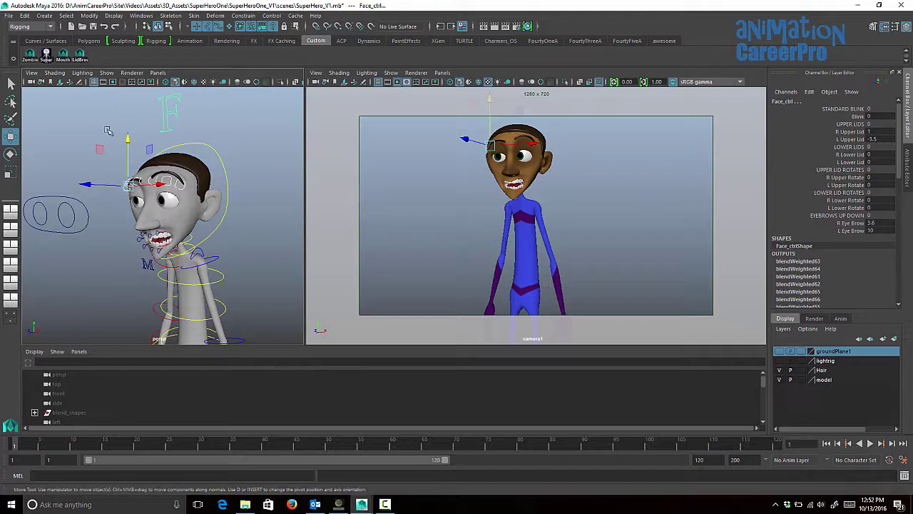
pyautogui.keyDown('alt'); pyautogui.moveTo(108, 131); pyautogui.dragTo(147, 137); pyautogui.keyUp('alt')
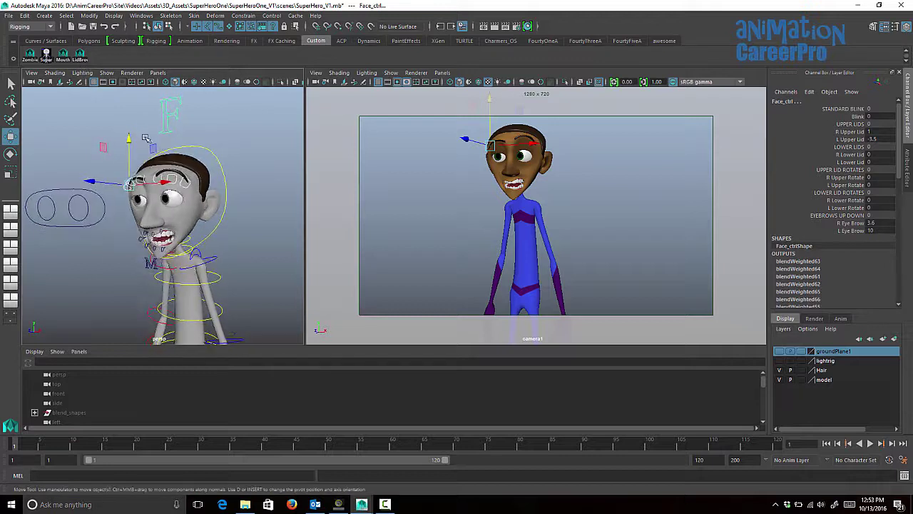
pyautogui.press('s')
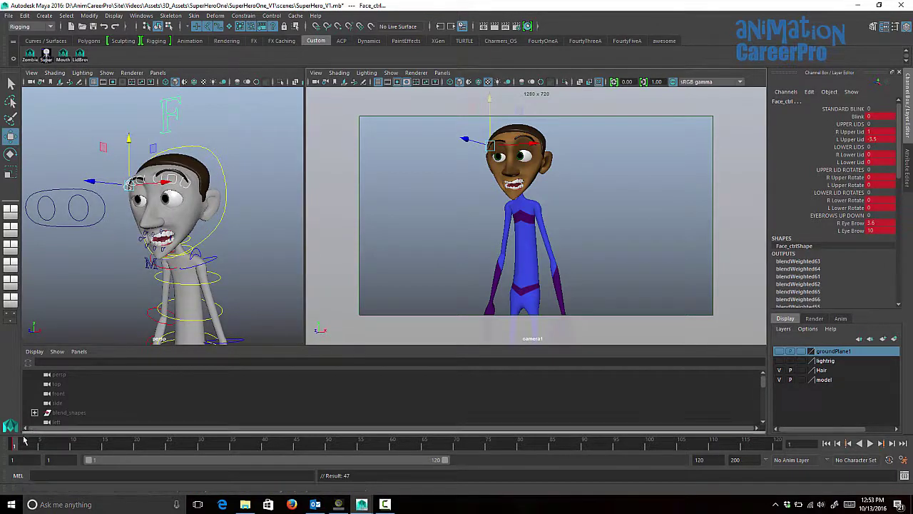
# Step: At frame 4, close the eyes with both upper lids at 10, and lower R Eye Brow to -5.9 and L Eye Brow to -6.4
pyautogui.click(26, 438)
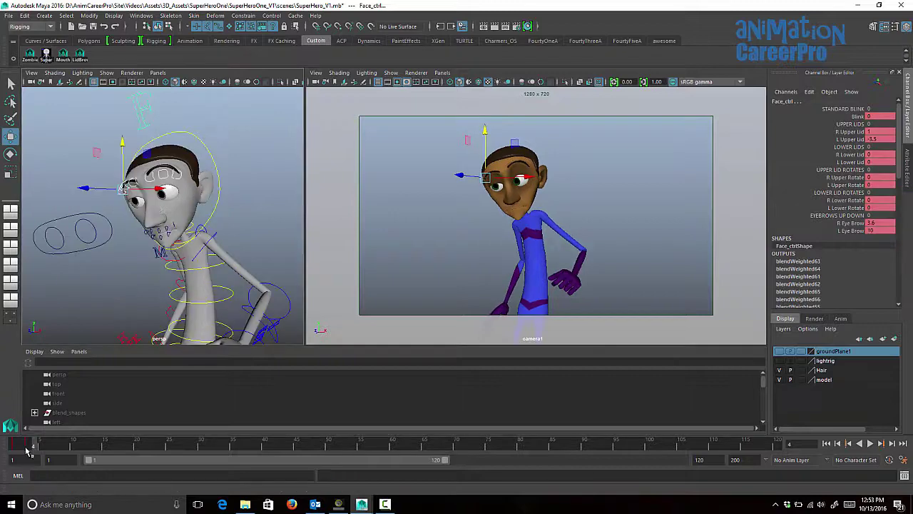
pyautogui.click(28, 450)
pyautogui.hotkey('alt', 'v')
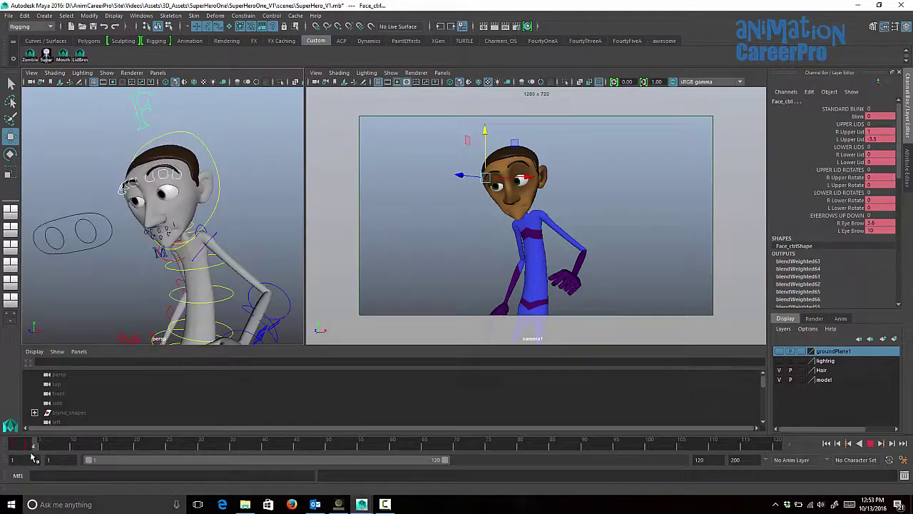
pyautogui.moveTo(31, 456); pyautogui.dragTo(33, 455)
pyautogui.moveTo(849, 131); pyautogui.dragTo(849, 139)
pyautogui.moveTo(550, 195); pyautogui.dragTo(548, 194, button='middle')
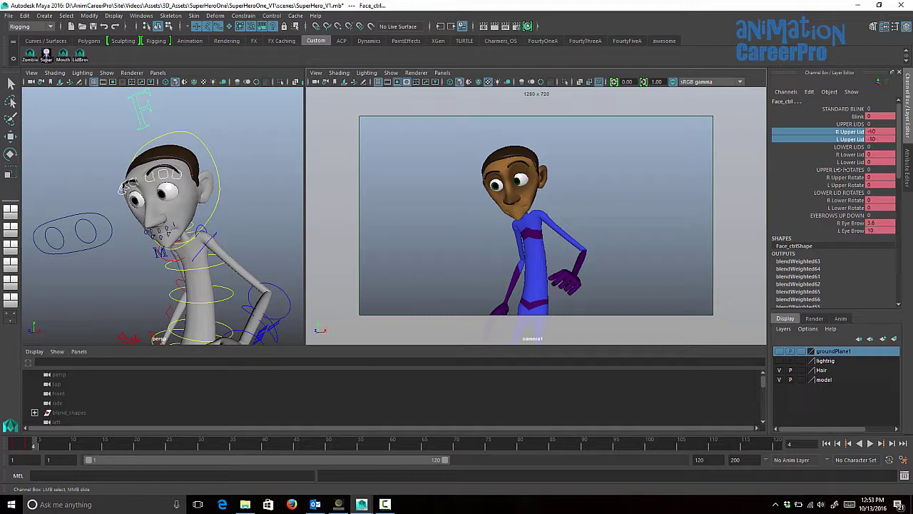
pyautogui.moveTo(646, 218); pyautogui.dragTo(611, 234, button='middle')
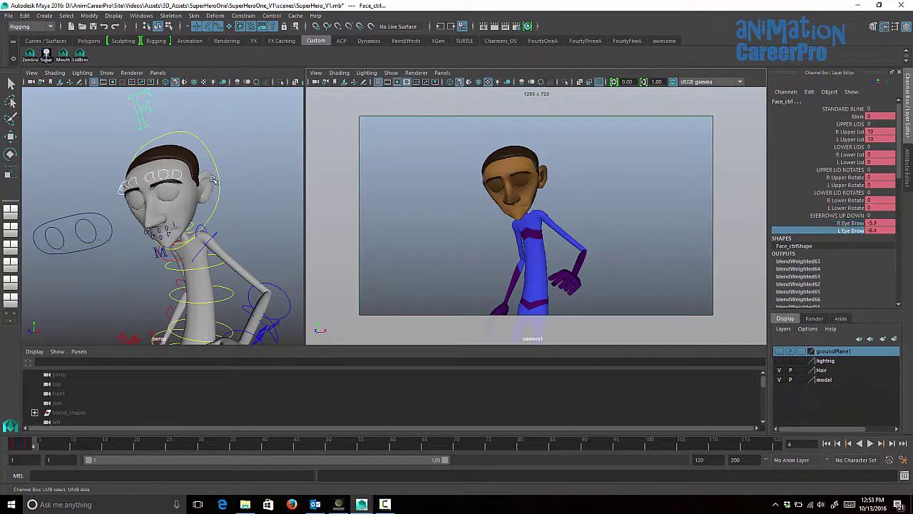
# Step: Select the face and brow controls with the LidBro shelf script, key the closed-eye pose at frame 4, and hold it at frame 5
pyautogui.moveTo(224, 181)
pyautogui.keyDown('alt'); pyautogui.mouseDown()
pyautogui.moveTo(236, 179)
pyautogui.moveTo(223, 182)
pyautogui.mouseUp(); pyautogui.keyUp('alt')
pyautogui.click(84, 107)
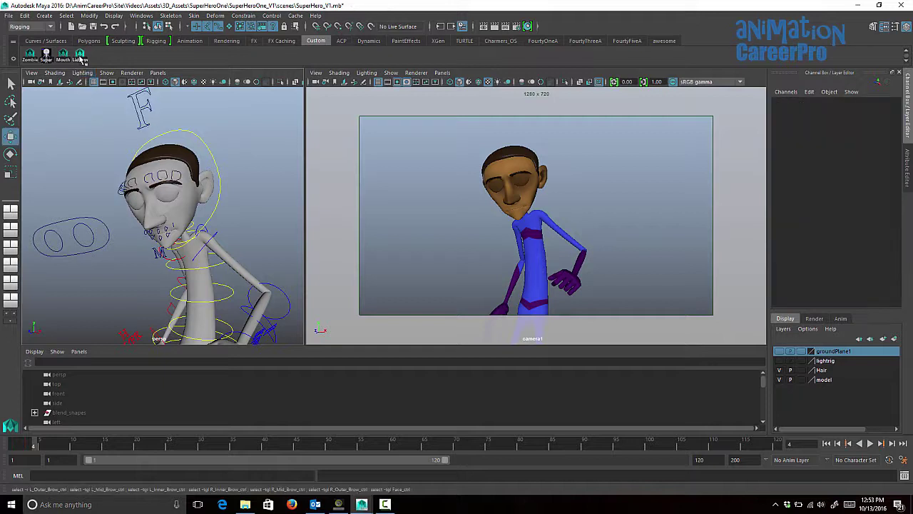
pyautogui.click(79, 57)
pyautogui.press('s')
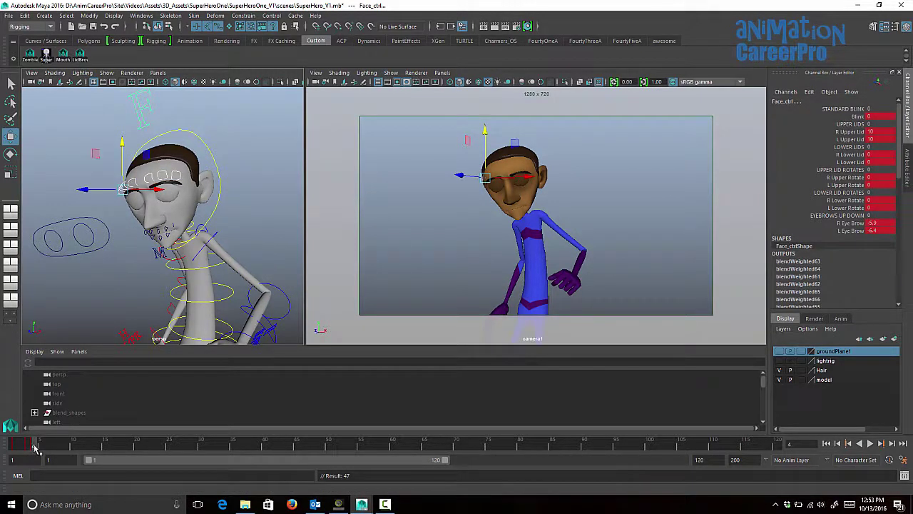
pyautogui.hotkey('alt', 'v')
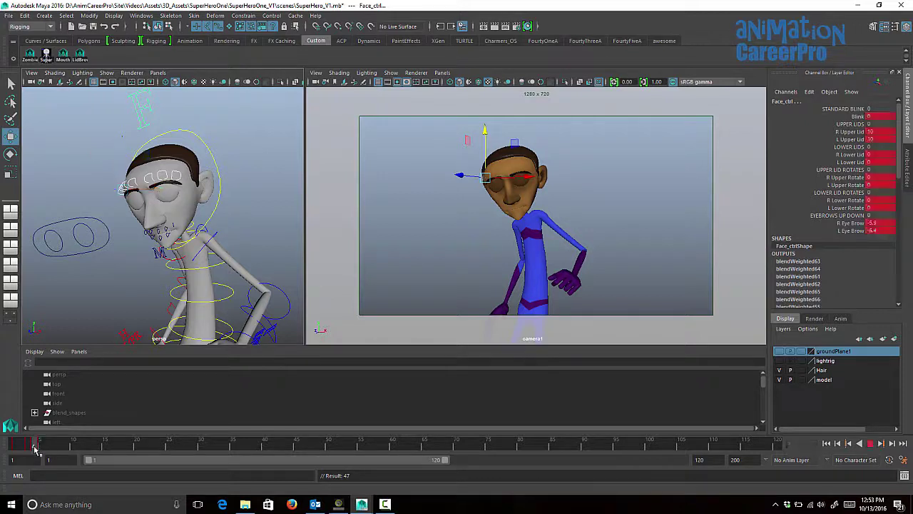
pyautogui.click(36, 446)
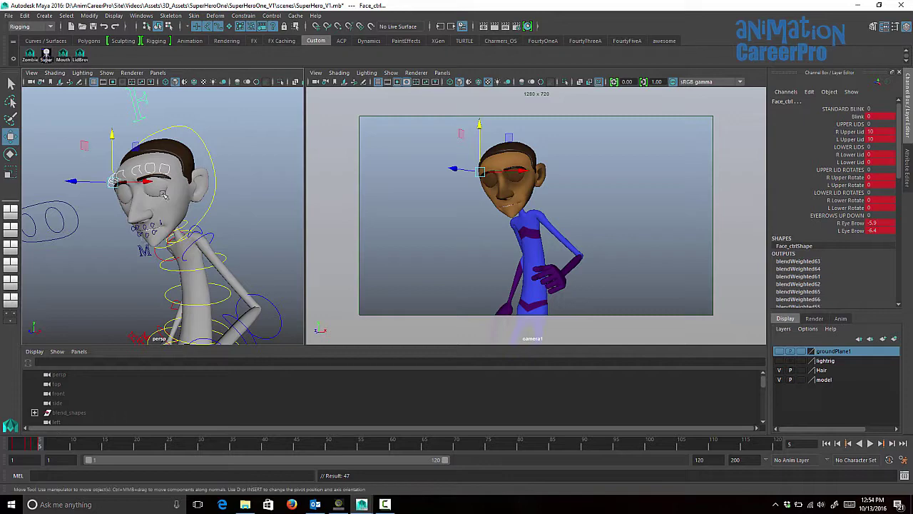
pyautogui.hotkey('alt', 'v')
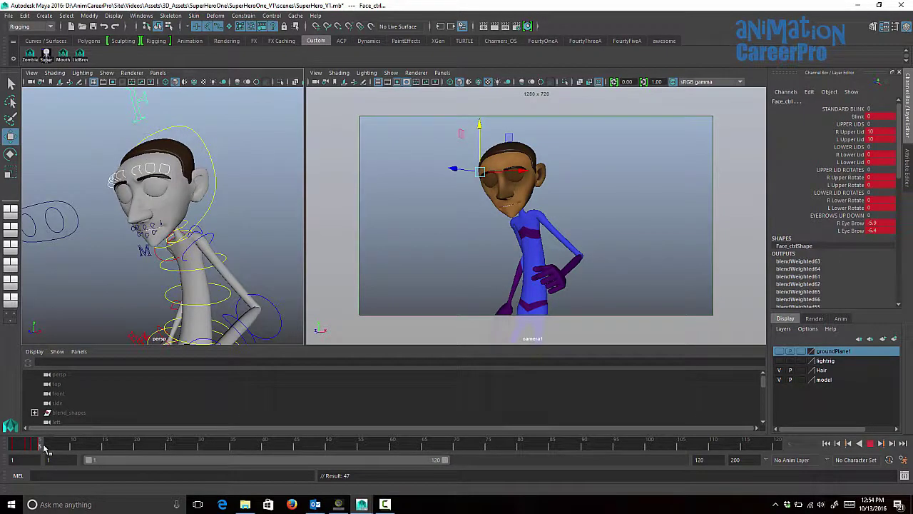
# Step: At frame 7, open both upper lids to -1.4 and raise both eyebrows to 10
pyautogui.click(53, 445)
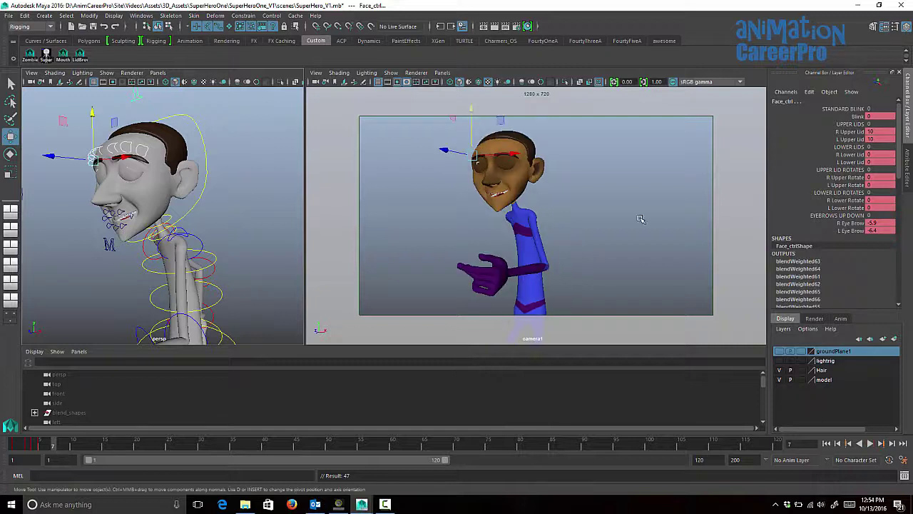
pyautogui.moveTo(845, 131); pyautogui.dragTo(842, 138)
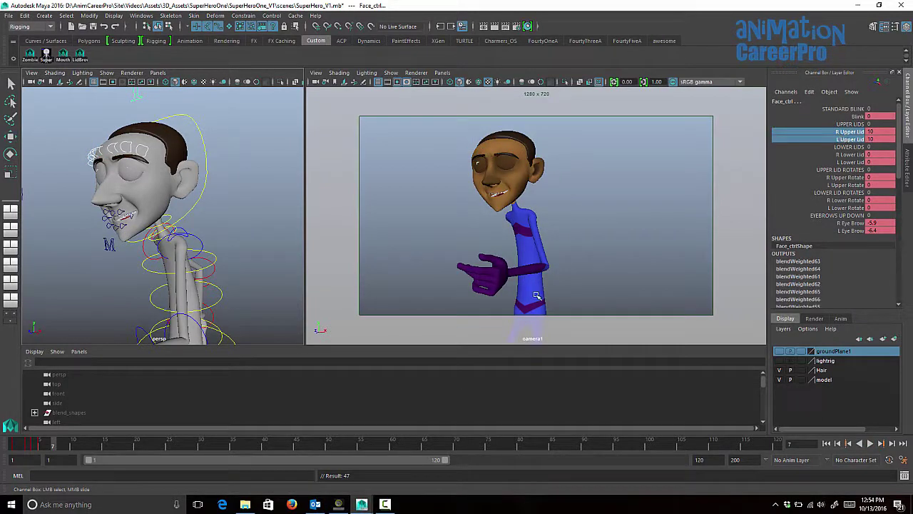
pyautogui.moveTo(536, 295)
pyautogui.mouseDown(button='middle')
pyautogui.moveTo(587, 290)
pyautogui.moveTo(530, 290)
pyautogui.mouseUp(button='middle')
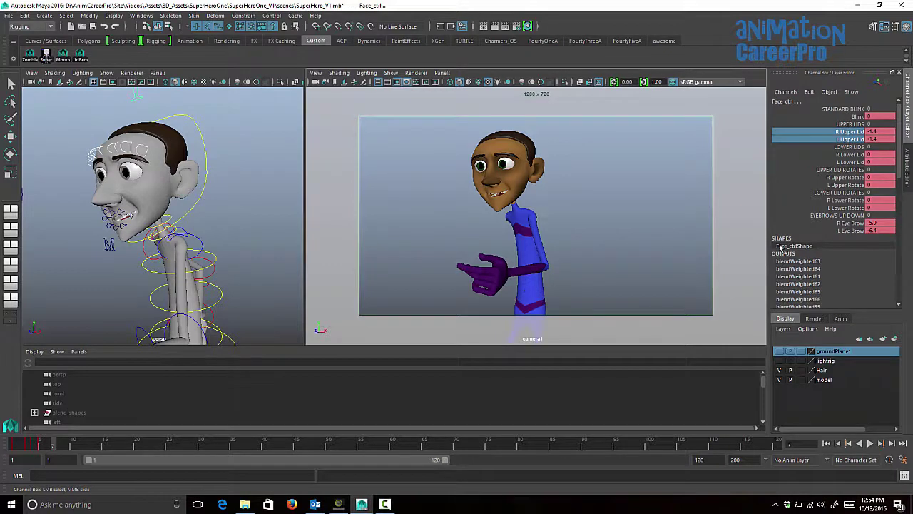
pyautogui.moveTo(833, 223); pyautogui.dragTo(830, 231)
pyautogui.moveTo(529, 253); pyautogui.dragTo(578, 231, button='middle')
# Step: Widen the eyes with R Upper Lid at -5, L Upper Lid at -7.3, and both lower lids at 2.3
pyautogui.click(836, 139)
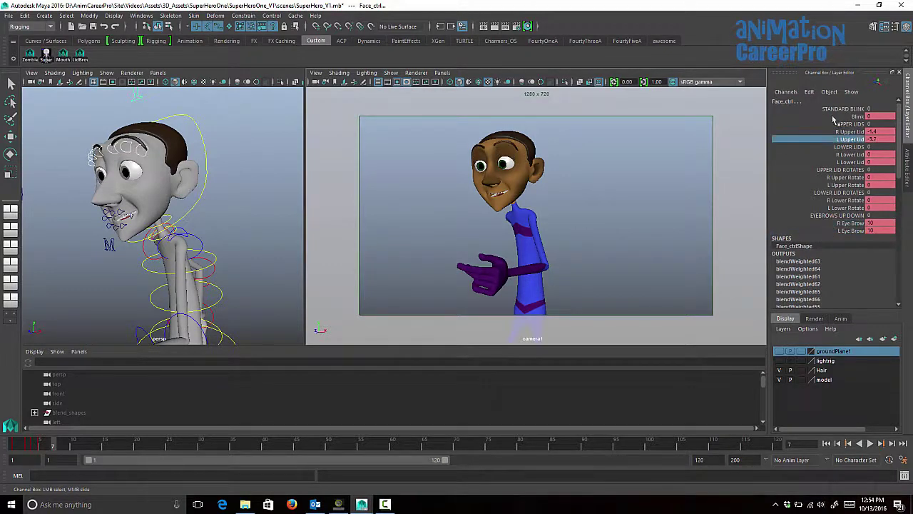
pyautogui.click(838, 131)
pyautogui.moveTo(851, 155); pyautogui.dragTo(851, 162)
pyautogui.moveTo(591, 218); pyautogui.dragTo(606, 219, button='middle')
pyautogui.moveTo(834, 132); pyautogui.dragTo(832, 139)
pyautogui.moveTo(660, 199); pyautogui.dragTo(635, 199, button='middle')
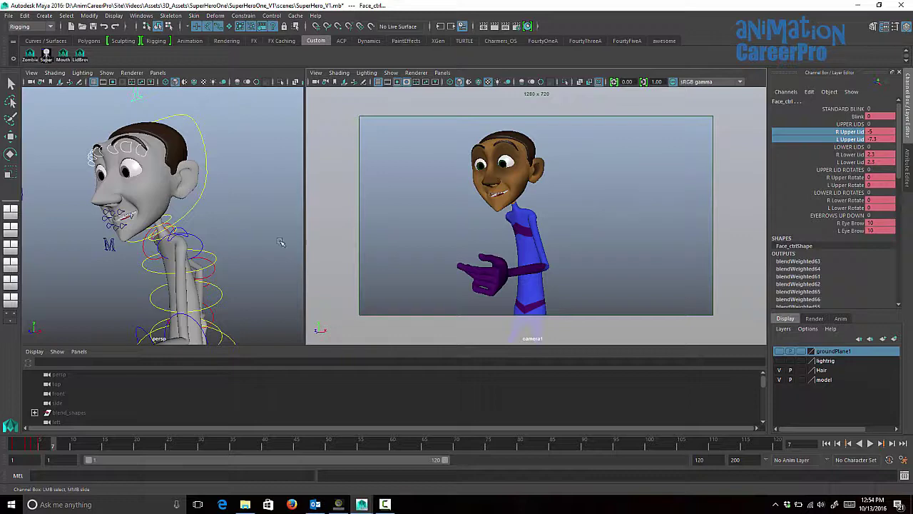
# Step: Key all the face and brow controls at frame 7 using the LidBro shelf script, and play back the animation
pyautogui.keyDown('alt'); pyautogui.moveTo(204, 208); pyautogui.dragTo(216, 211); pyautogui.keyUp('alt')
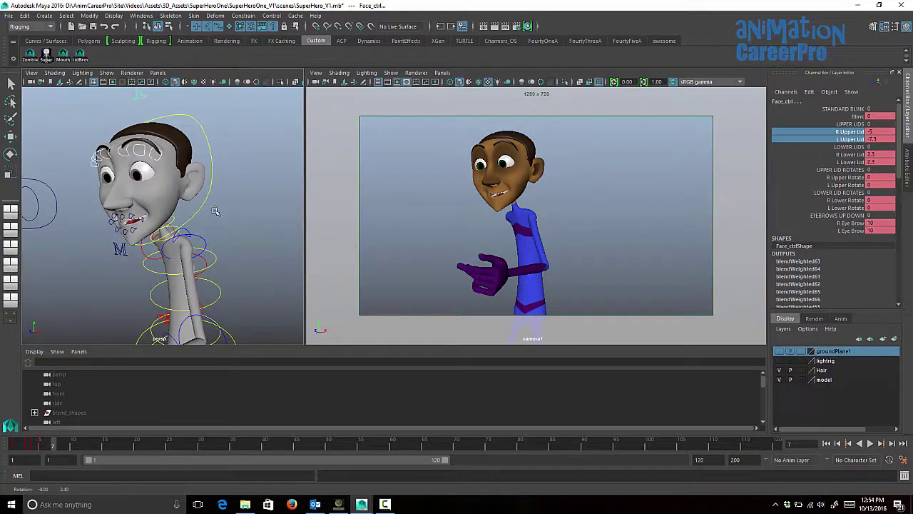
pyautogui.click(92, 108)
pyautogui.press('w')
pyautogui.click(81, 56)
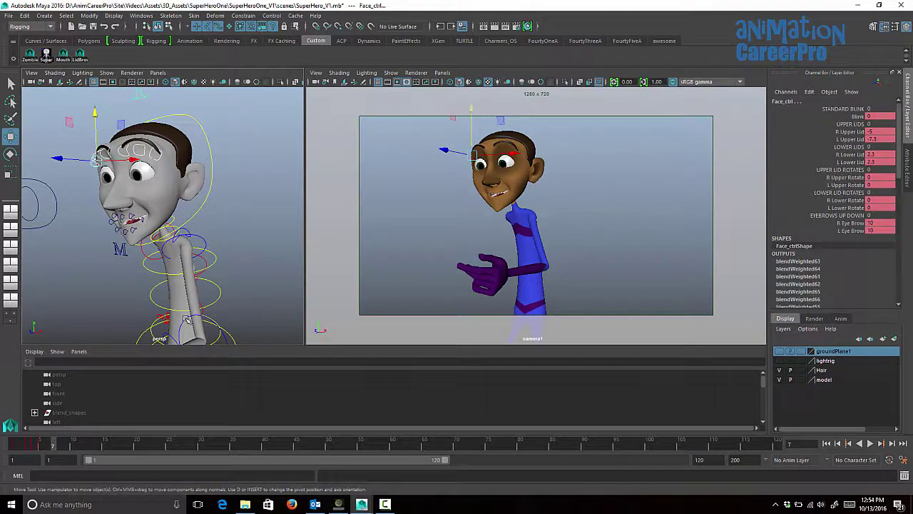
pyautogui.hotkey('alt', 'v')
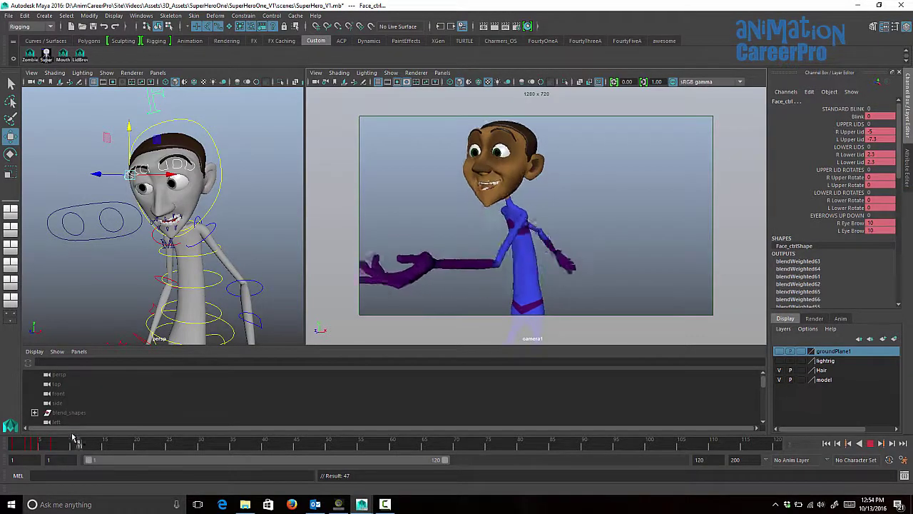
pyautogui.hotkey('alt', 'v')
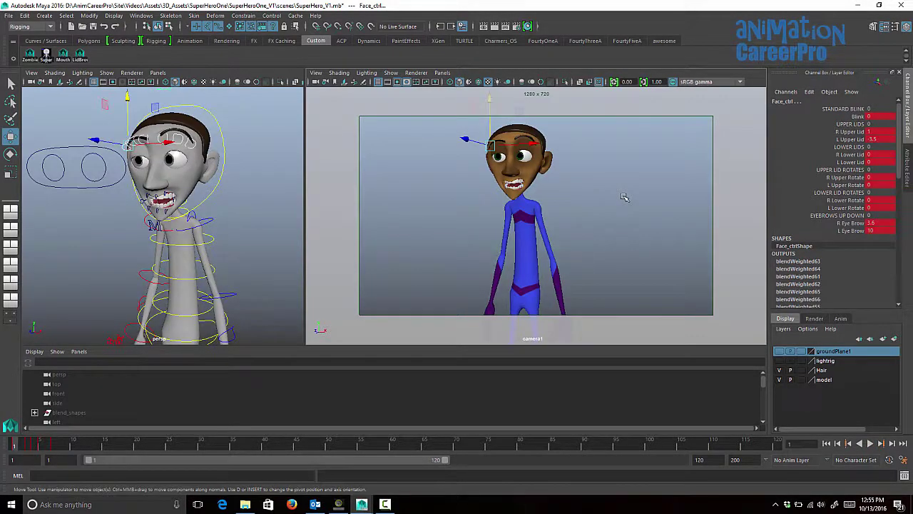